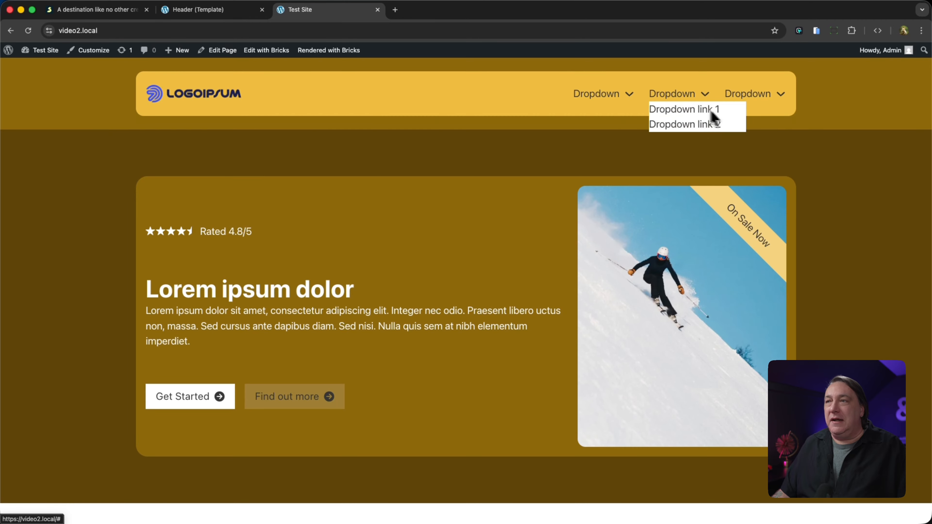
In the Header template, set the mega menu Content element's bottom-left and bottom-right border radius to the radius-l variable
{"action": "mouse_move", "coordinate": [620, 99]}
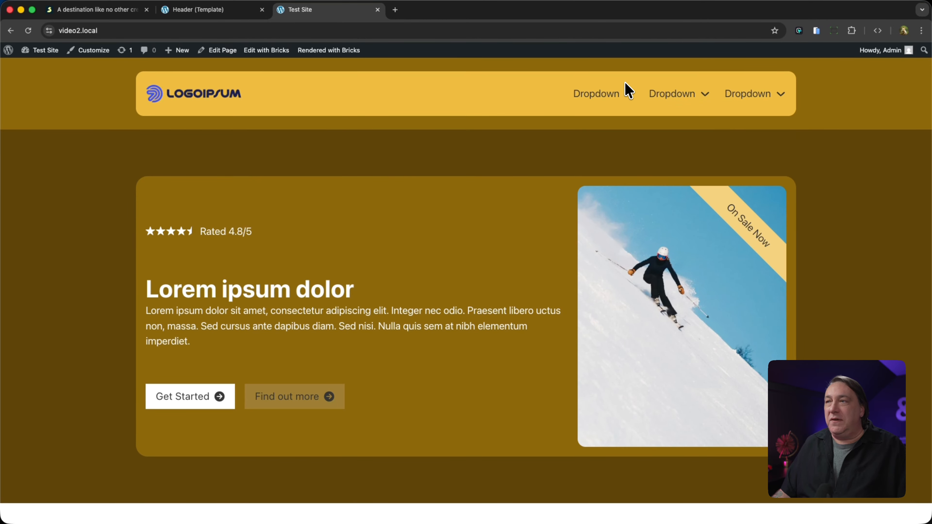
{"action": "mouse_move", "coordinate": [592, 101]}
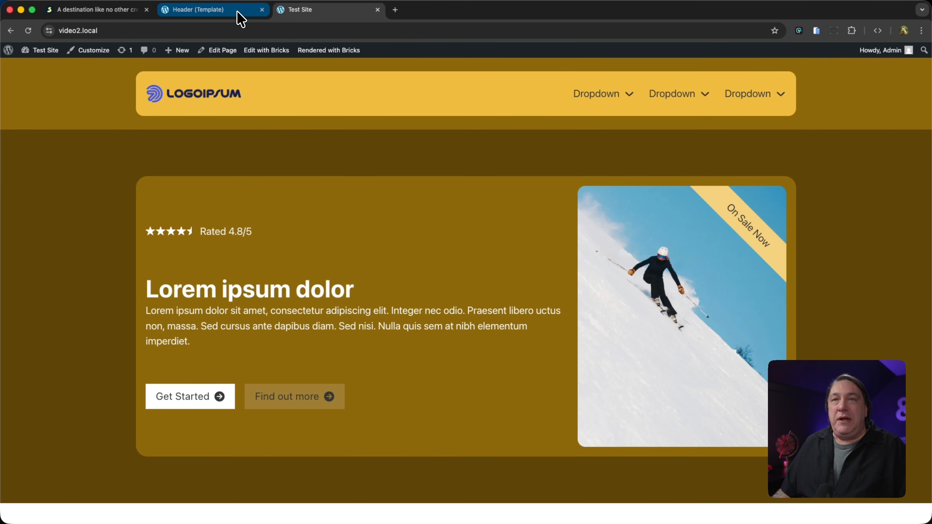
{"action": "left_click", "coordinate": [240, 18]}
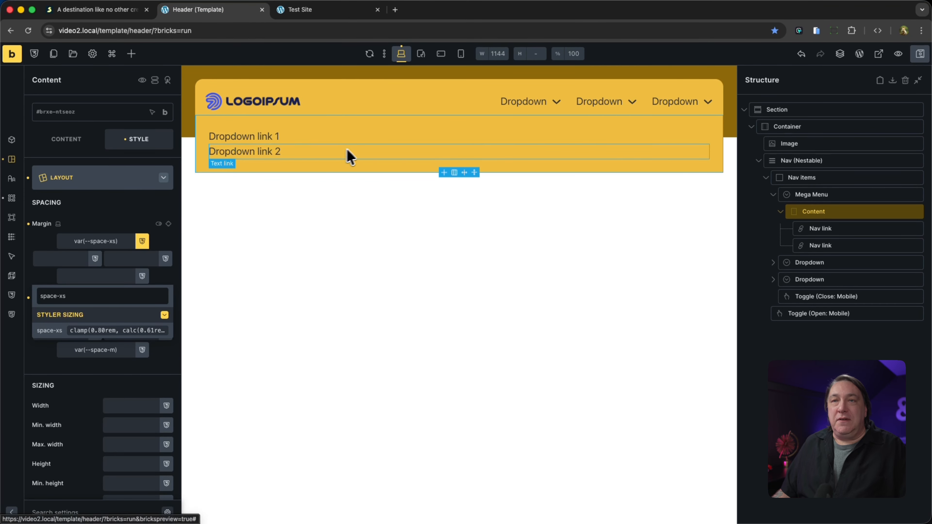
{"action": "left_click", "coordinate": [12, 218]}
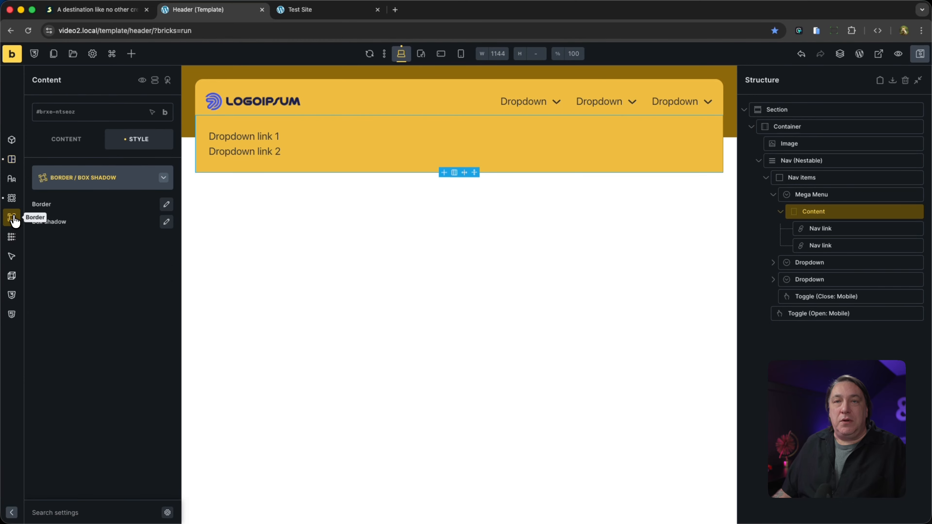
{"action": "left_click", "coordinate": [166, 205]}
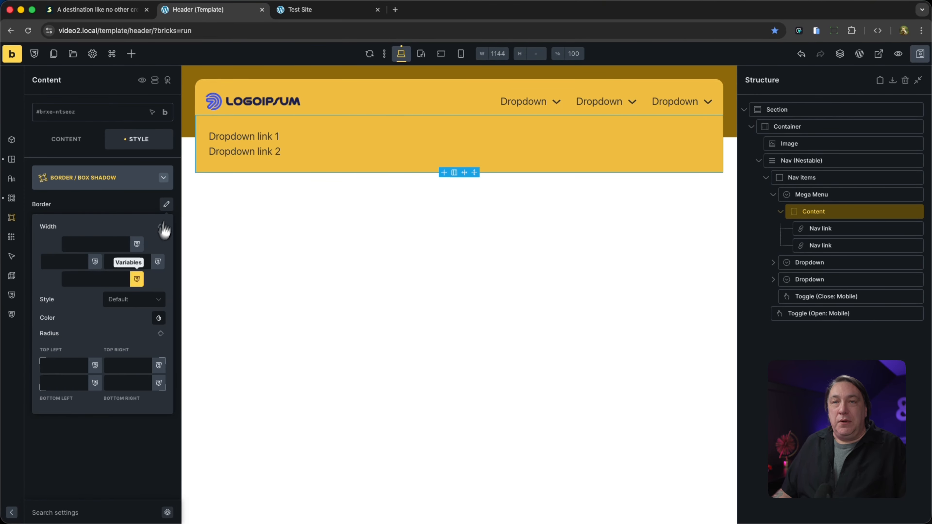
{"action": "left_click", "coordinate": [95, 384]}
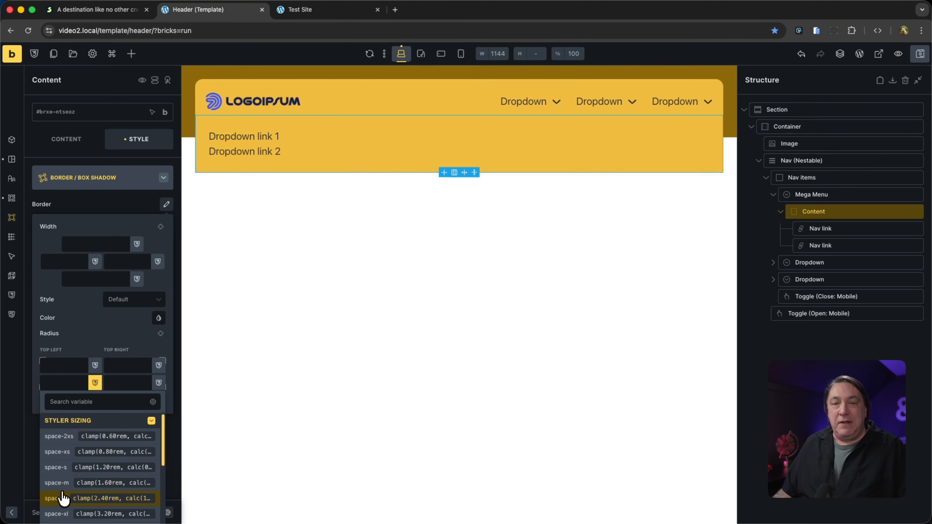
{"action": "scroll", "coordinate": [63, 504], "scroll_direction": "down", "scroll_amount": 3}
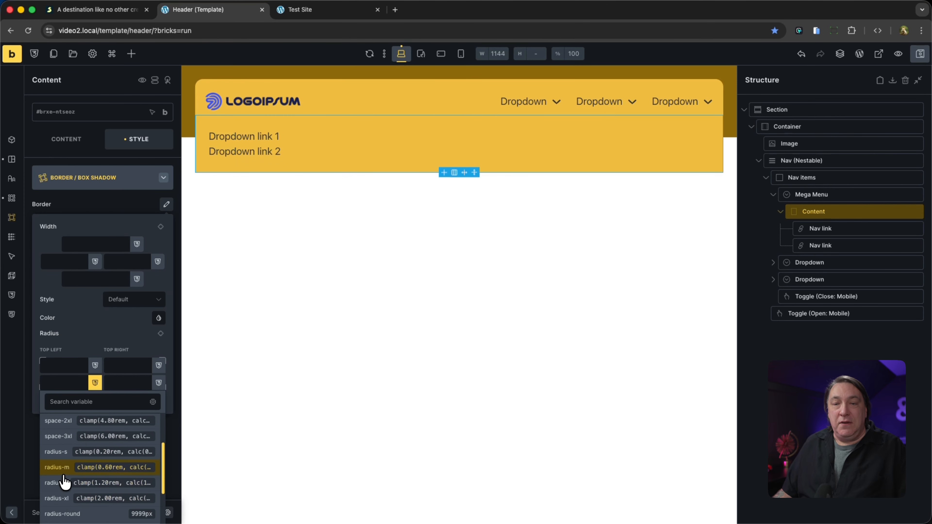
{"action": "left_click", "coordinate": [70, 486]}
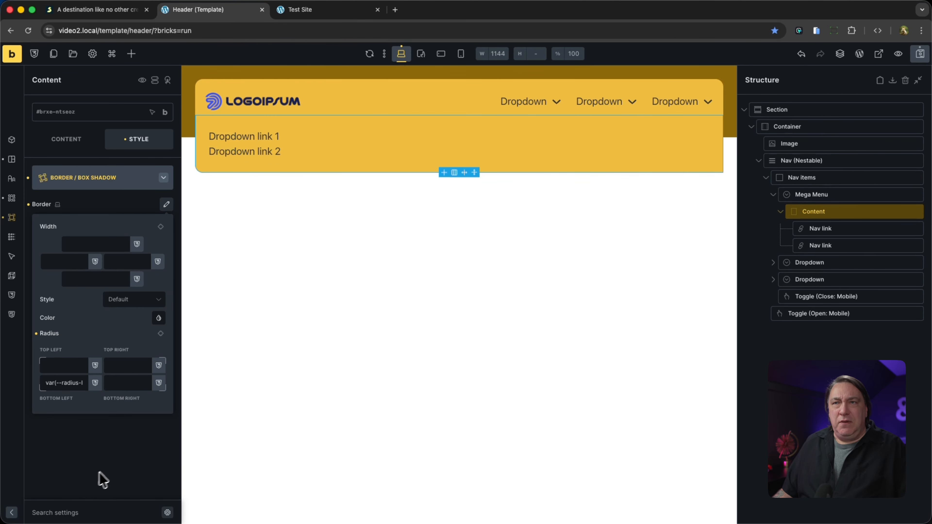
{"action": "left_click", "coordinate": [158, 383]}
{"action": "scroll", "coordinate": [98, 499], "scroll_direction": "down", "scroll_amount": 3}
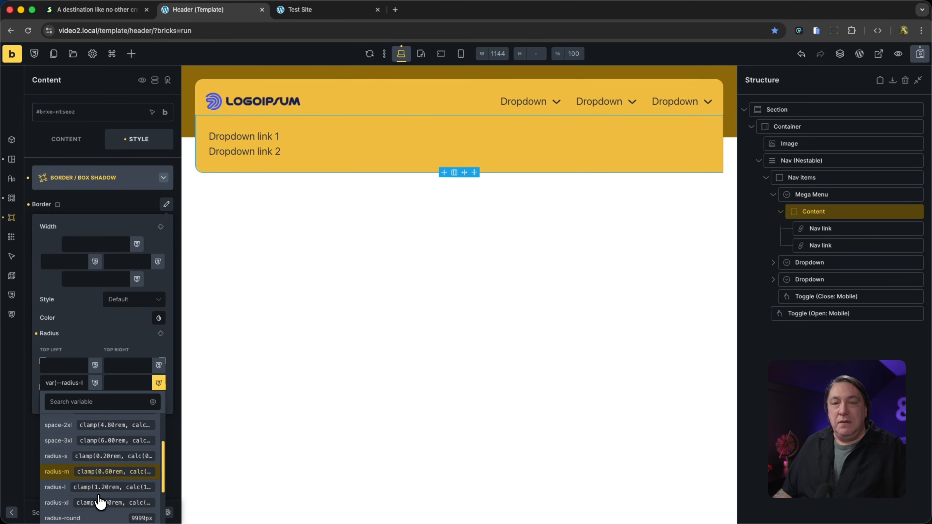
{"action": "left_click", "coordinate": [87, 488]}
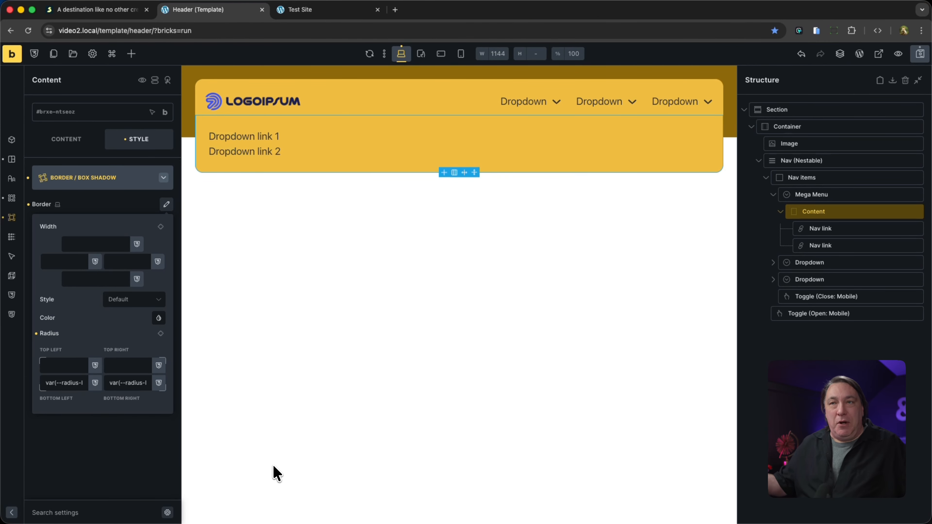
Save the header template and reload the Test Site page to check the mega menu dropdown
{"action": "left_click", "coordinate": [921, 59]}
{"action": "left_click", "coordinate": [322, 15]}
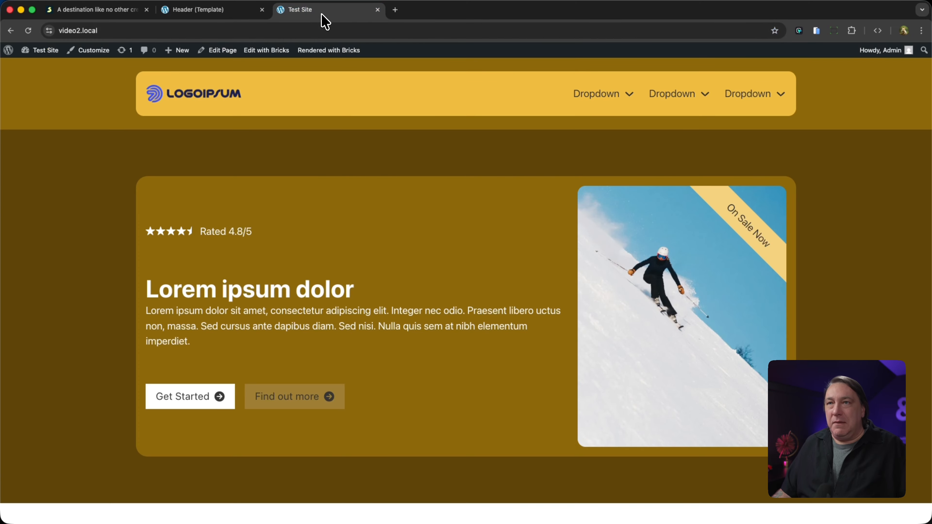
{"action": "left_click", "coordinate": [29, 34]}
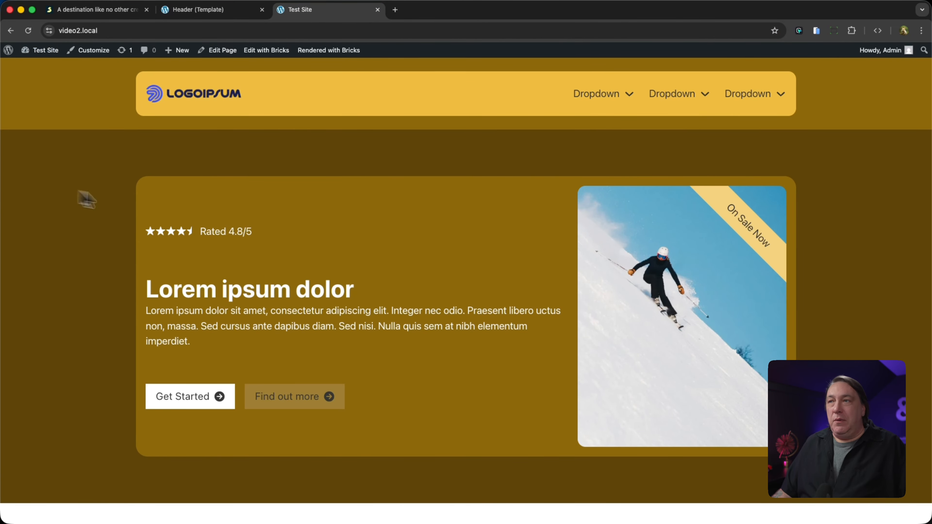
{"action": "mouse_move", "coordinate": [595, 112]}
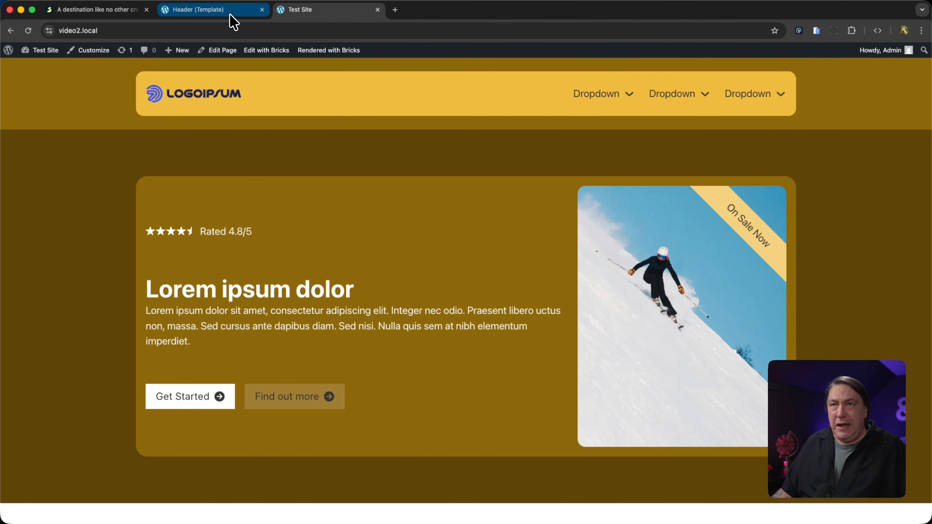
Examine the layout of the Discover mega menu on the saaristo.fi reference site and compare it with the Test Site
{"action": "left_click", "coordinate": [99, 10]}
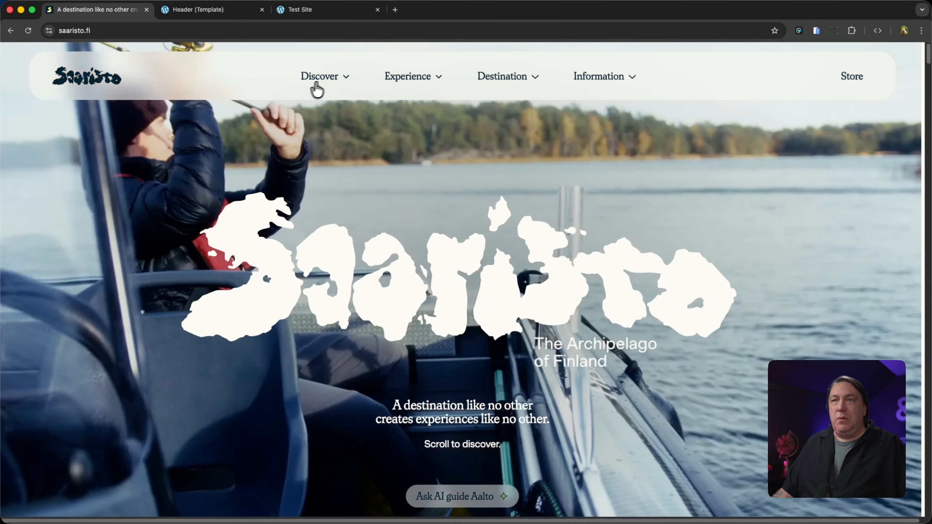
{"action": "mouse_move", "coordinate": [327, 81]}
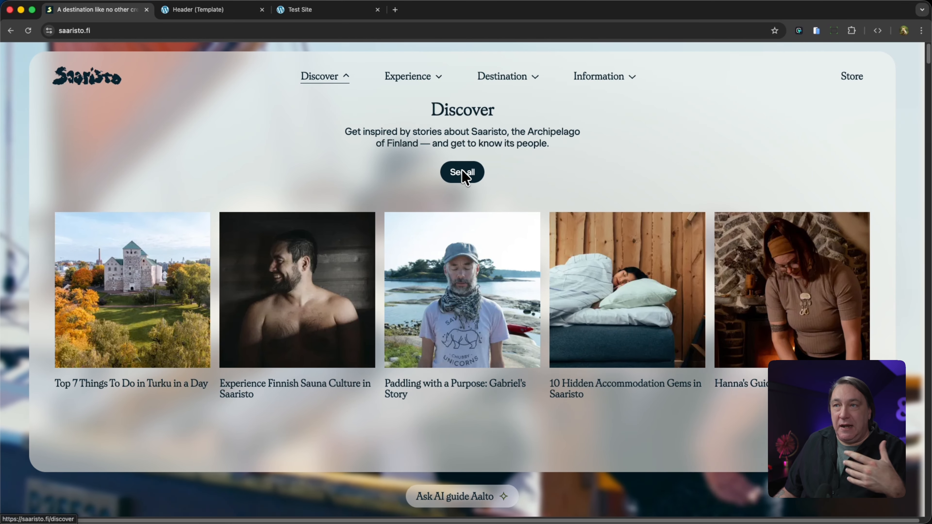
{"action": "left_click", "coordinate": [319, 15]}
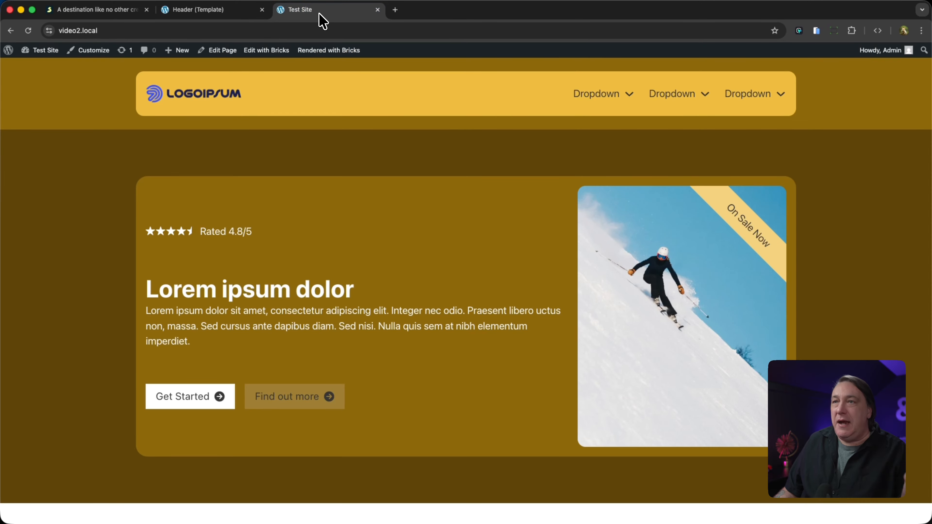
In the Header template, add a Block element inside the mega menu's Content element
{"action": "left_click", "coordinate": [235, 15]}
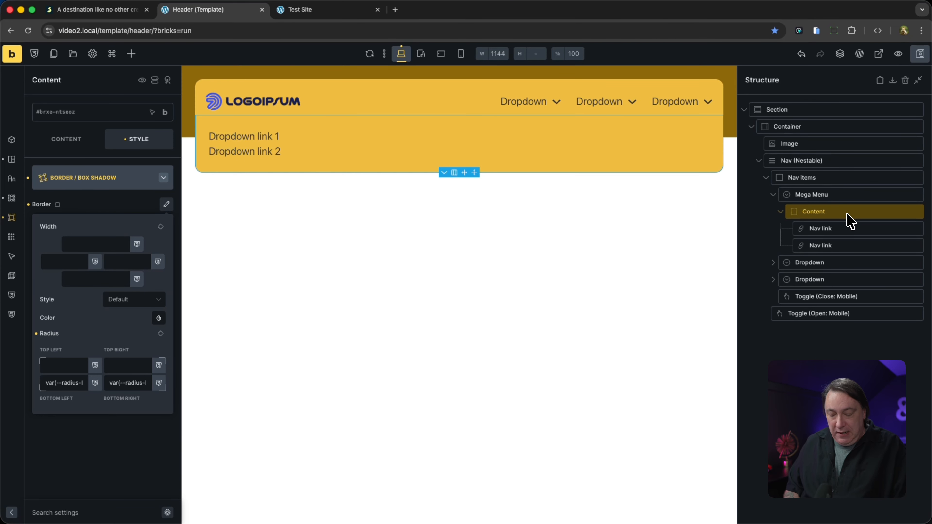
{"action": "key", "text": "super+e"}
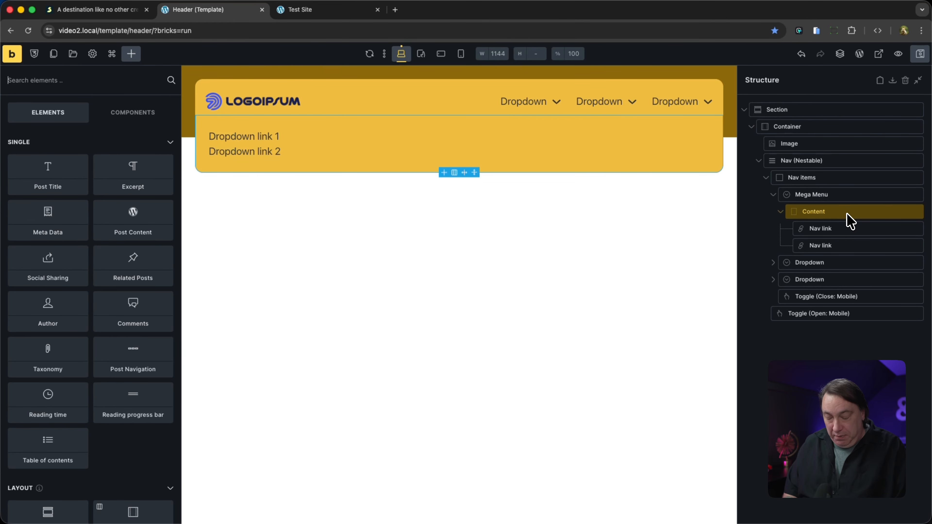
{"action": "type", "text": "blo"}
{"action": "key", "text": "Return"}
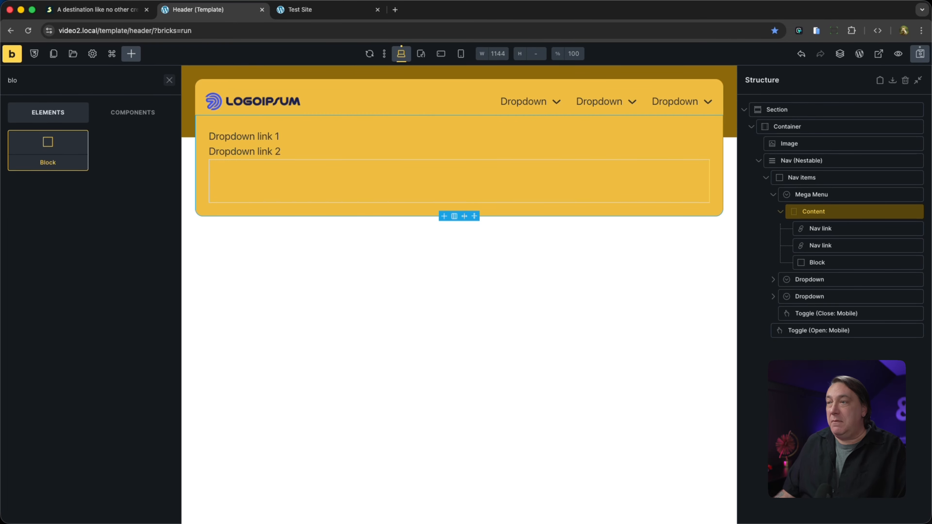
Add a Heading and a Basic Text element inside the new block in the mega menu content
{"action": "left_click", "coordinate": [864, 263]}
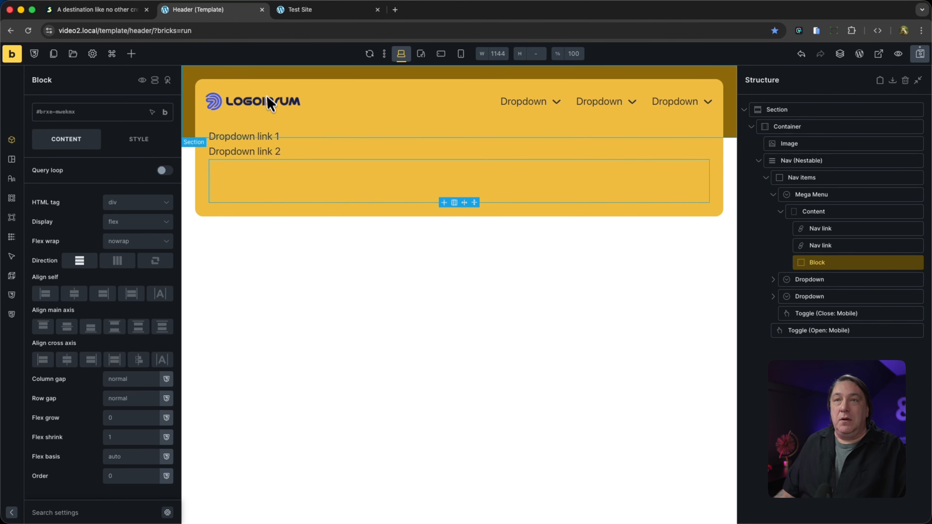
{"action": "key", "text": "super+shift+e"}
{"action": "type", "text": "H"}
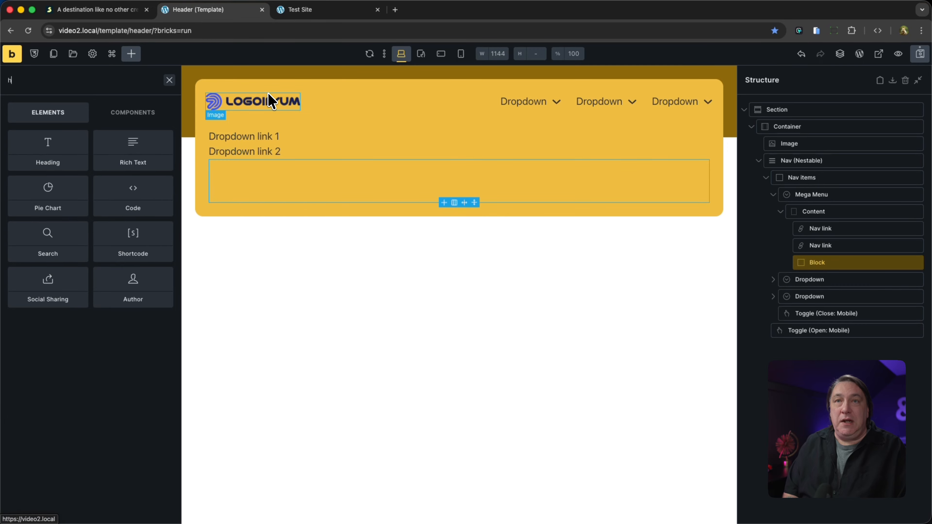
{"action": "type", "text": "ea"}
{"action": "key", "text": "Return"}
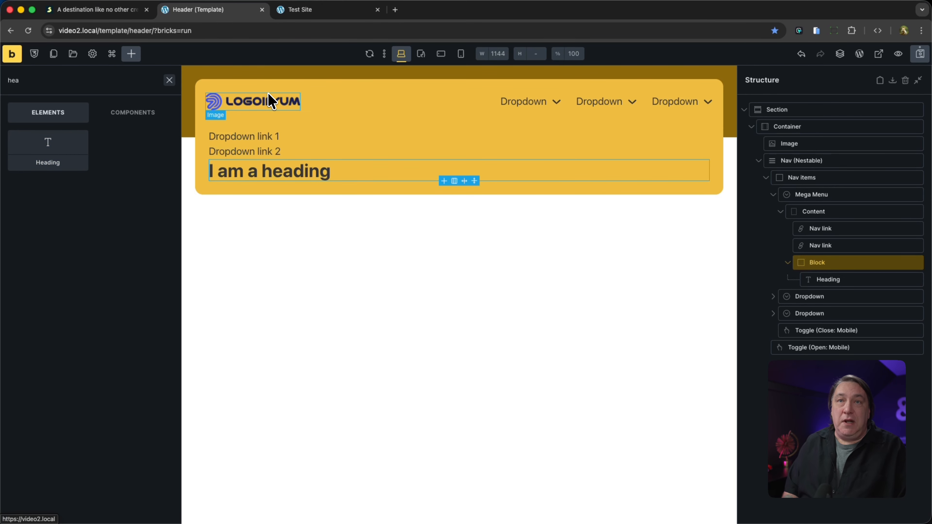
{"action": "key", "text": "BackSpace"}
{"action": "key", "text": "BackSpace"}
{"action": "key", "text": "BackSpace"}
{"action": "type", "text": "bas"}
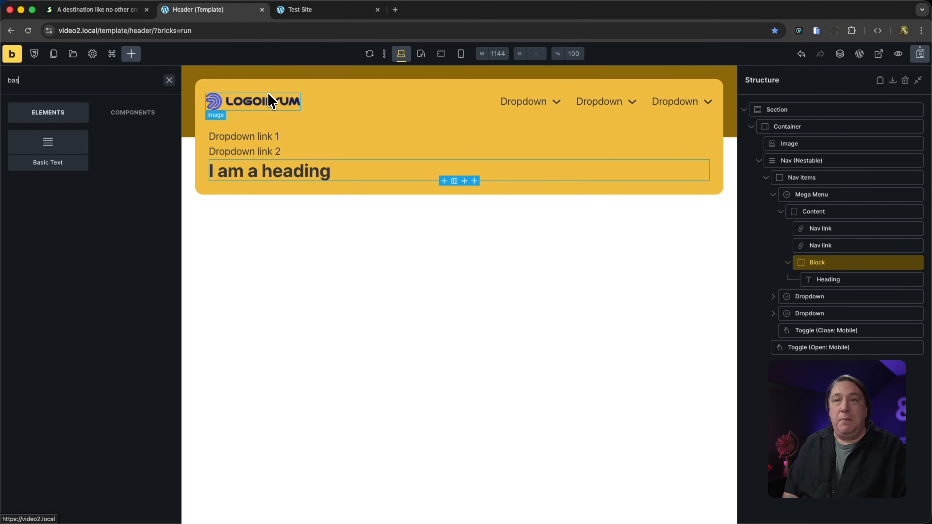
{"action": "key", "text": "Return"}
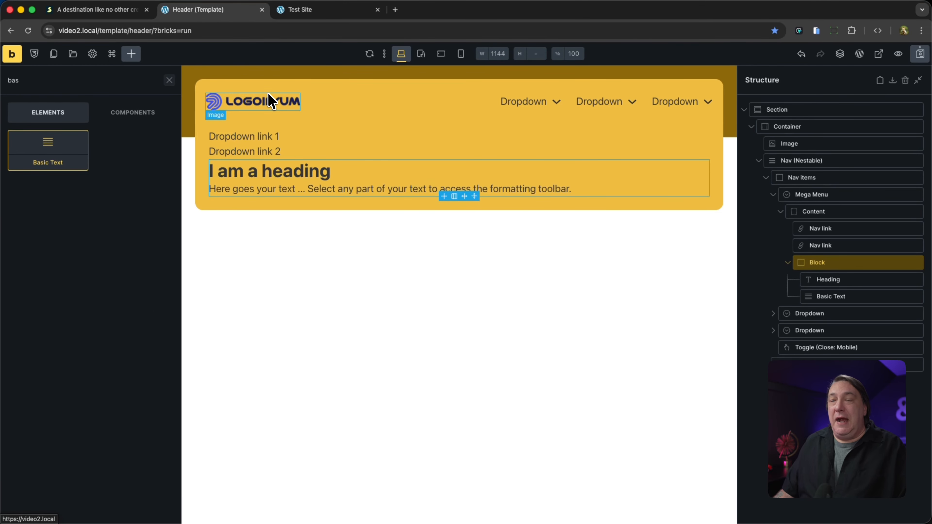
Center the block's items on the cross axis and set the text alignment of its Heading and Basic Text to center
{"action": "left_click", "coordinate": [832, 269]}
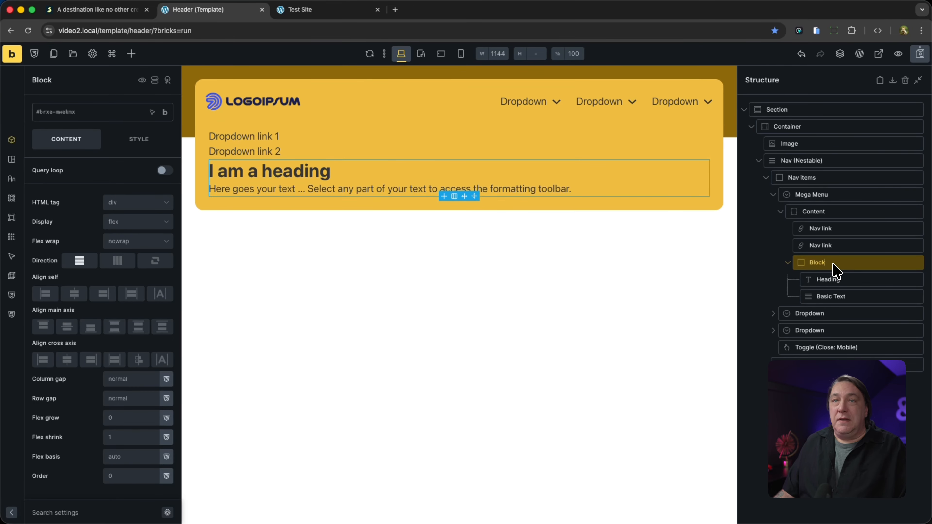
{"action": "left_click", "coordinate": [68, 358]}
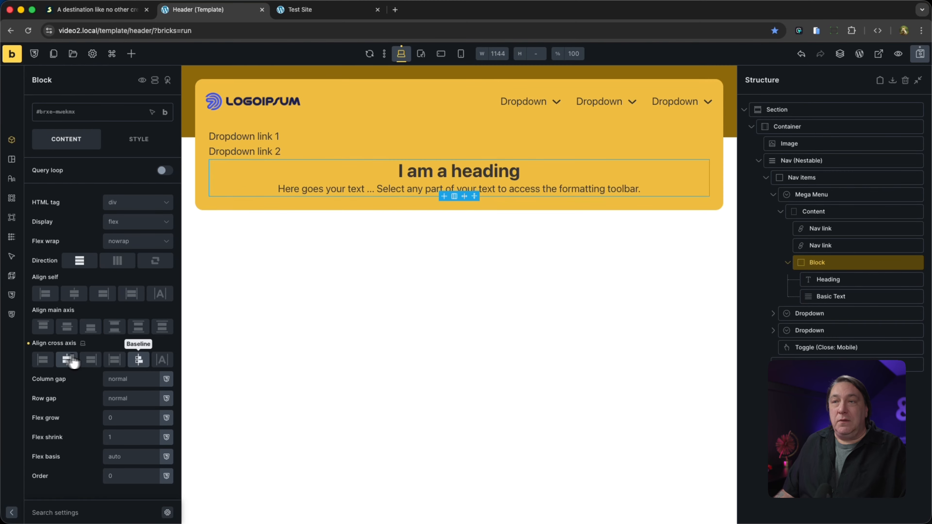
{"action": "left_click", "coordinate": [858, 286]}
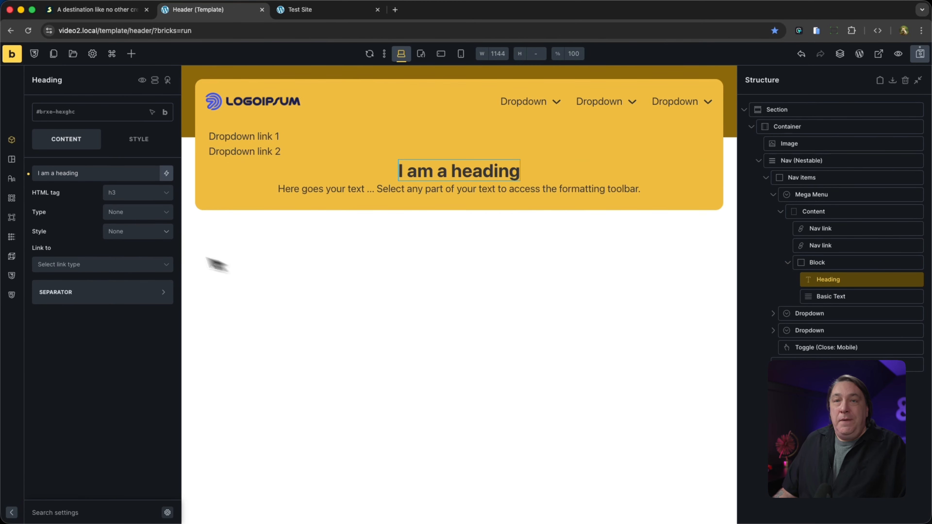
{"action": "left_click", "coordinate": [12, 179]}
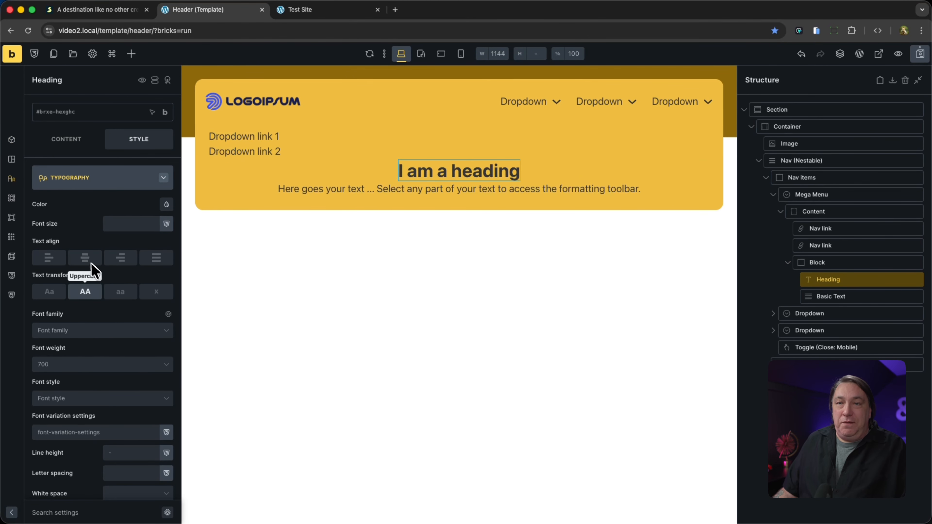
{"action": "left_click", "coordinate": [84, 258]}
{"action": "double_click", "coordinate": [869, 298]}
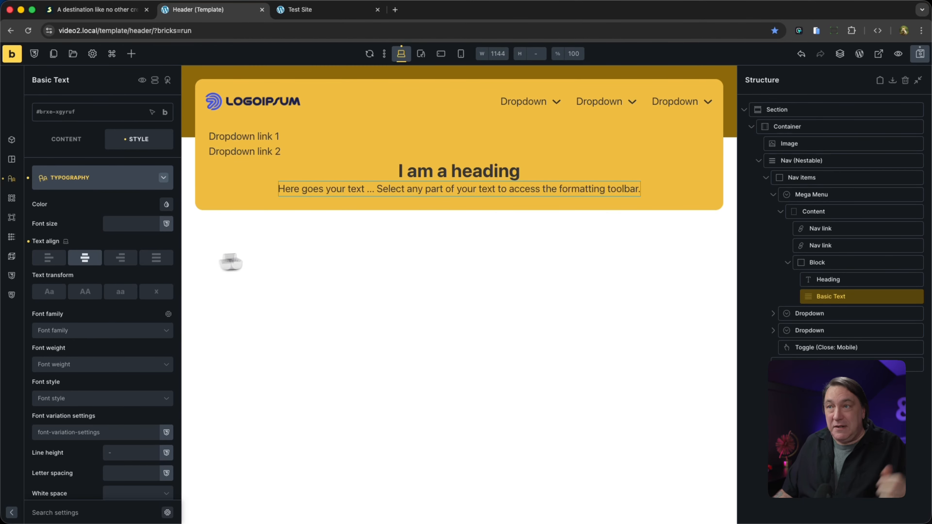
Copy the title "Discover" from the saaristo.fi mega menu and replace the block's heading text with it
{"action": "left_click", "coordinate": [102, 10]}
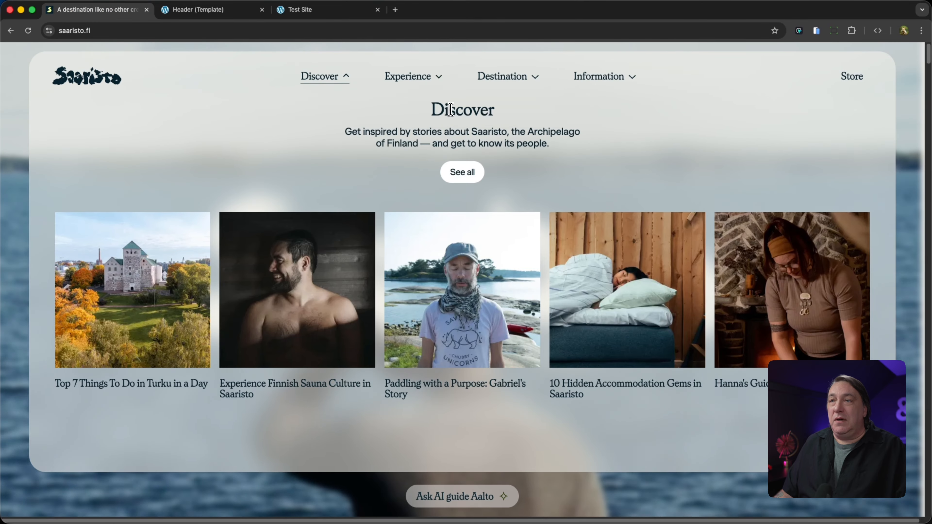
{"action": "double_click", "coordinate": [442, 116]}
{"action": "key", "text": "super+c"}
{"action": "left_click", "coordinate": [294, 11]}
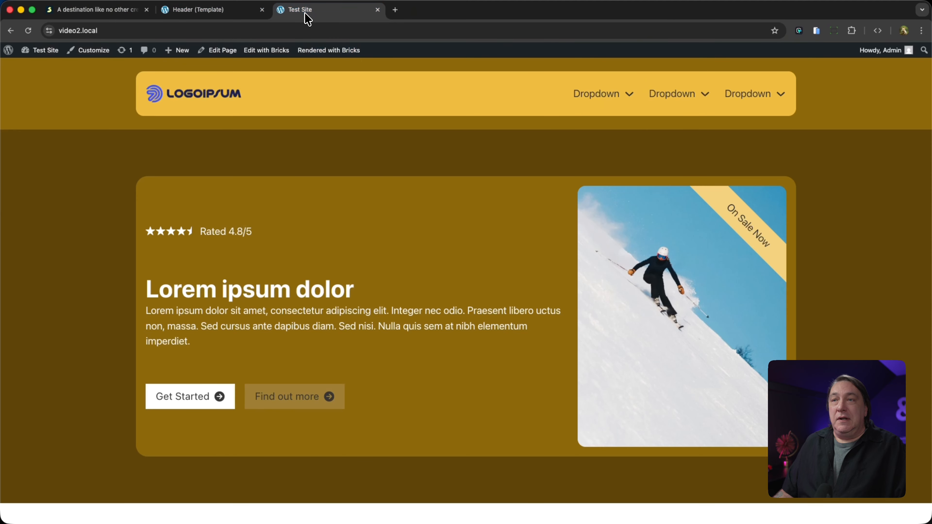
{"action": "left_click", "coordinate": [229, 16]}
{"action": "double_click", "coordinate": [437, 174]}
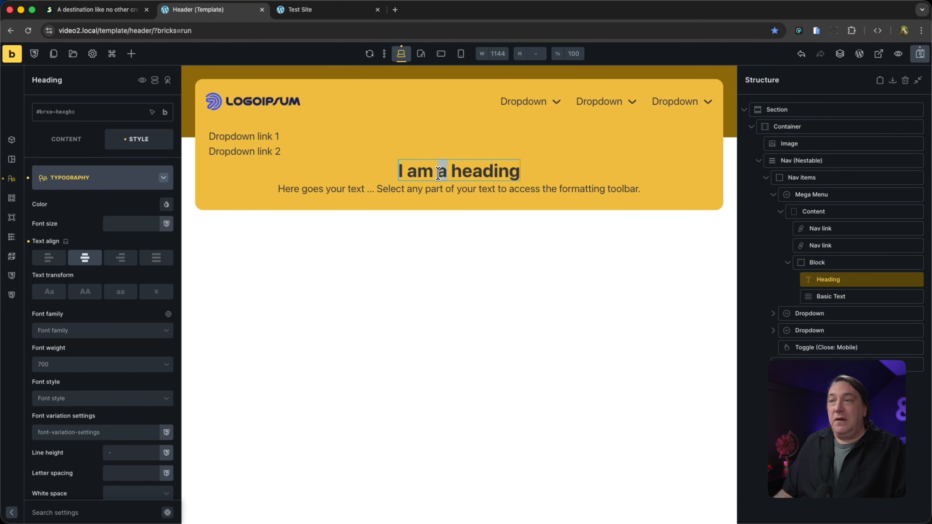
{"action": "key", "text": "super+a"}
{"action": "key", "text": "super+v"}
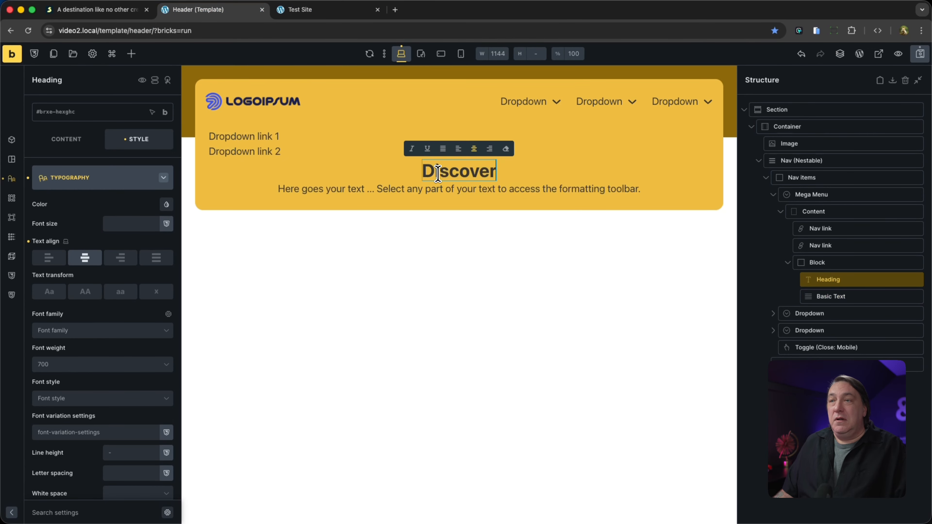
Try to replace the mega menu's Basic Text with the description under the Discover title on saaristo.fi
{"action": "left_click", "coordinate": [125, 10]}
{"action": "triple_click", "coordinate": [462, 138]}
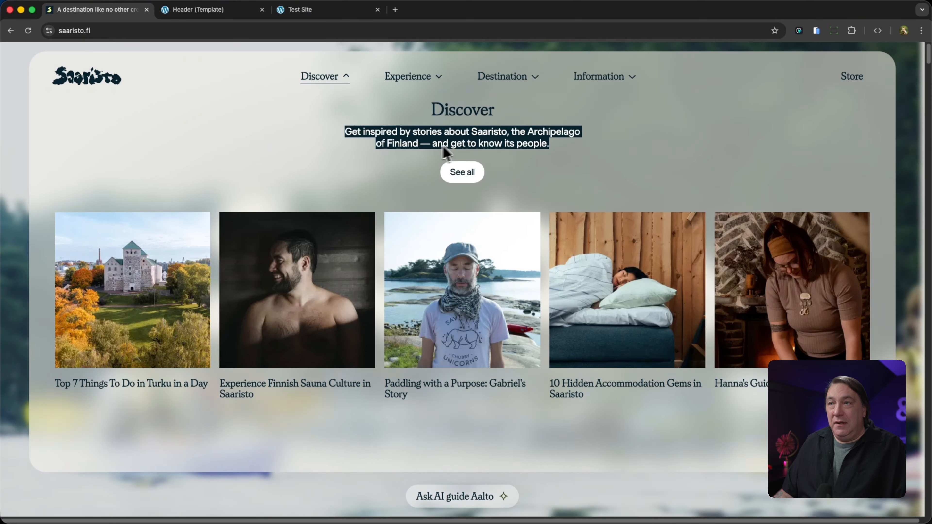
{"action": "left_click", "coordinate": [423, 148]}
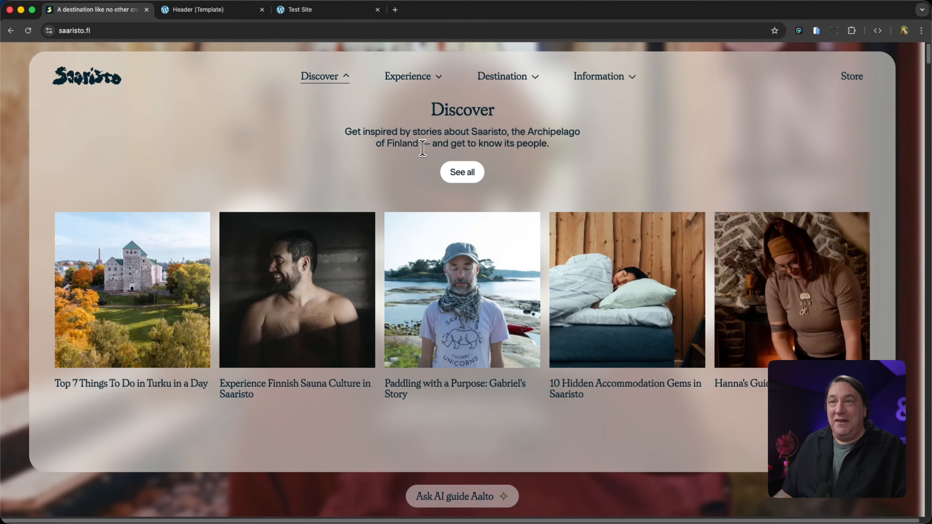
{"action": "left_click", "coordinate": [240, 11]}
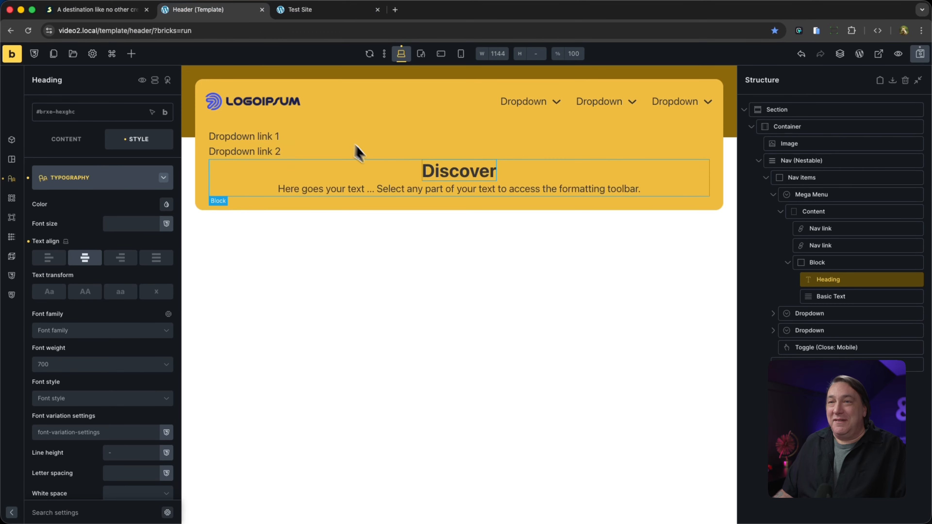
{"action": "double_click", "coordinate": [483, 189]}
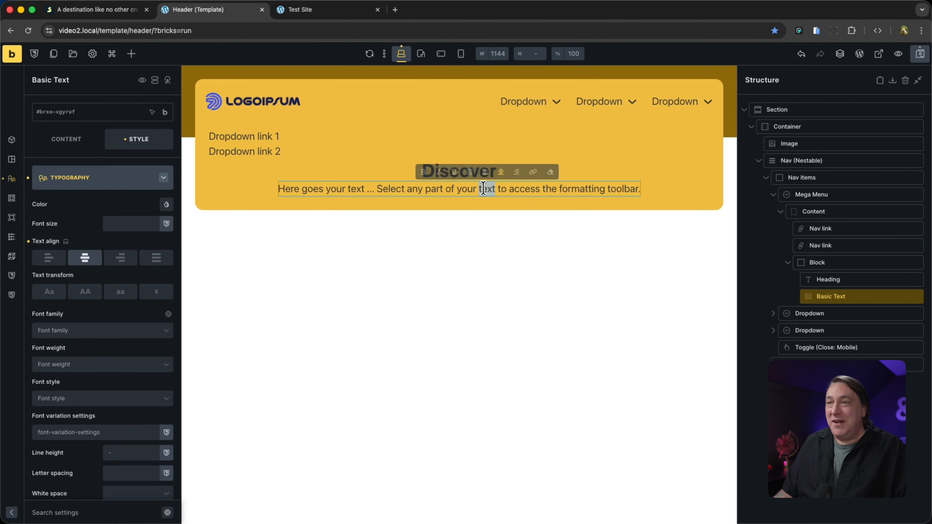
{"action": "triple_click", "coordinate": [484, 189]}
{"action": "key", "text": "super+v"}
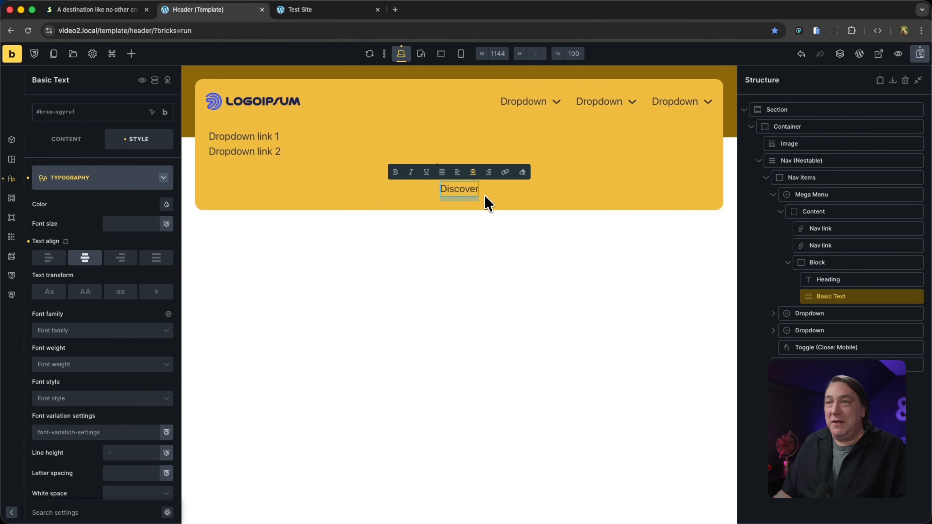
Copy the saaristo.fi description starting "Get inspired by stories about Saaristo", replace the Basic Text content with it, and remove the trailing blank lines
{"action": "left_click", "coordinate": [96, 9]}
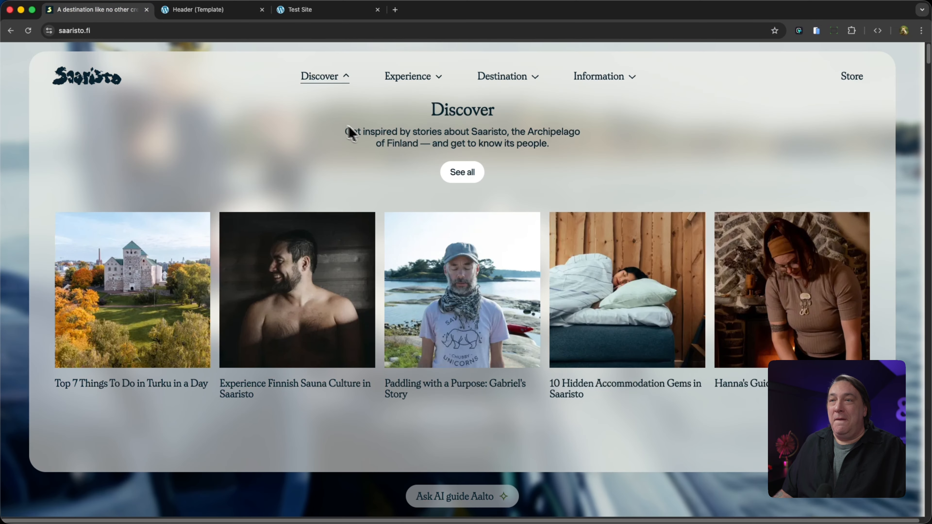
{"action": "left_click_drag", "start_coordinate": [344, 133], "coordinate": [545, 154]}
{"action": "key", "text": "super+c"}
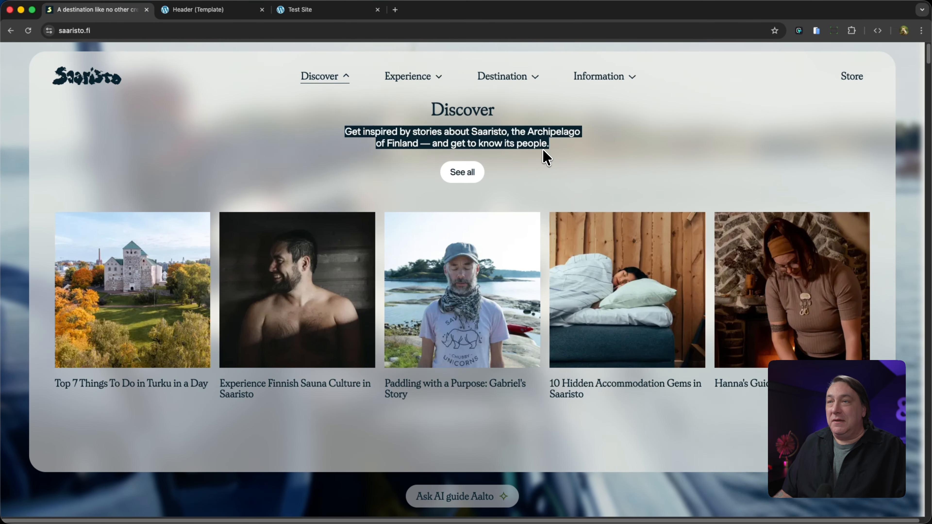
{"action": "left_click", "coordinate": [237, 13]}
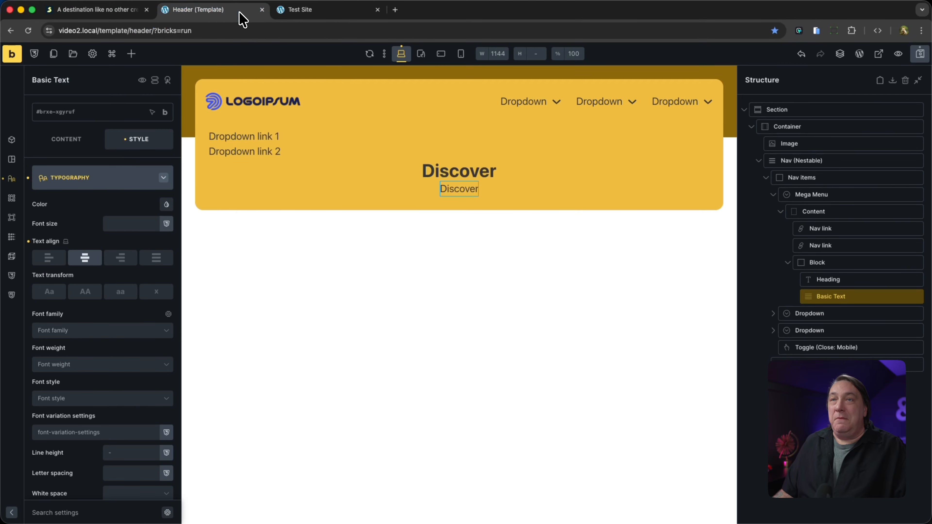
{"action": "double_click", "coordinate": [462, 190]}
{"action": "key", "text": "super+v"}
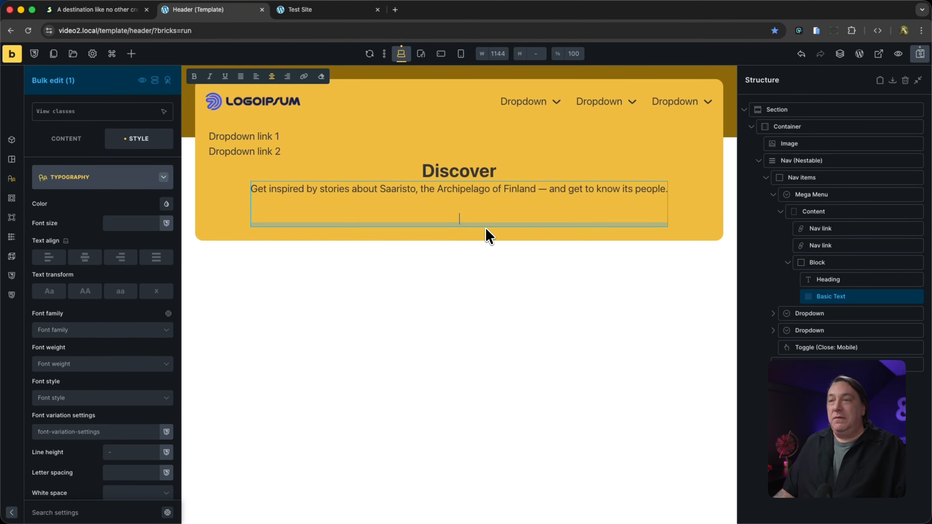
{"action": "key", "text": "BackSpace"}
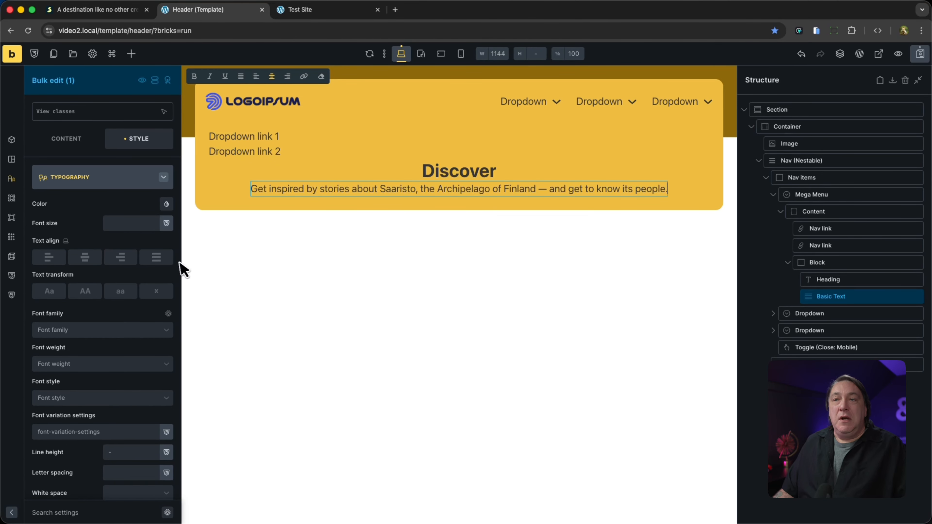
Set the width of the description's Basic Text element to 40ch
{"action": "left_click", "coordinate": [9, 163]}
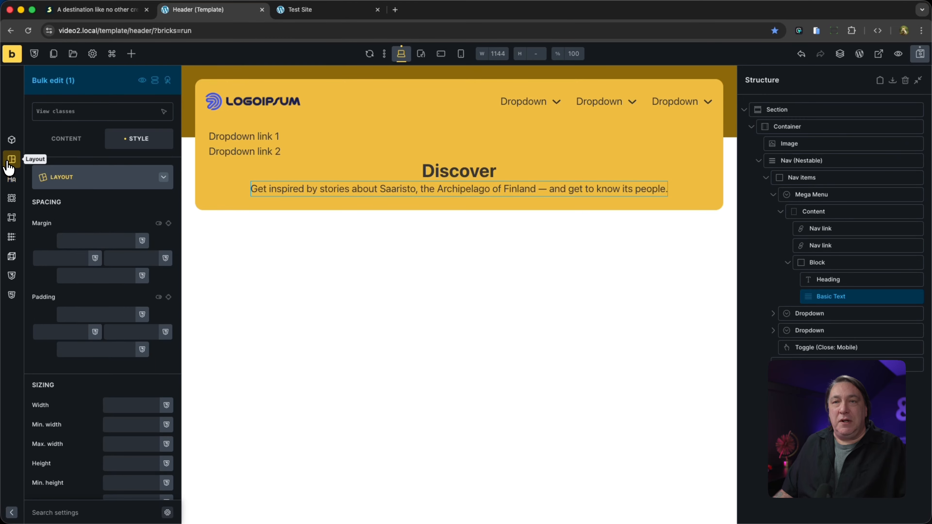
{"action": "left_click", "coordinate": [121, 405]}
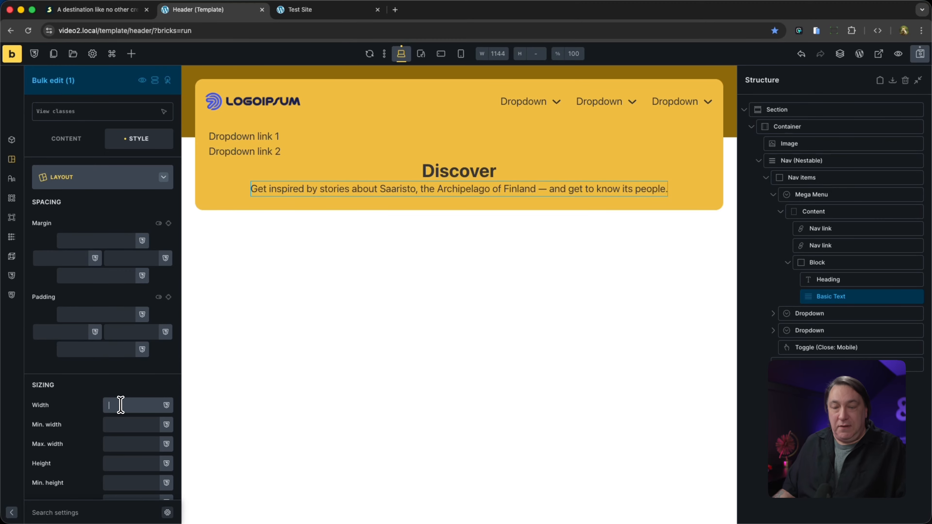
{"action": "type", "text": "20ch"}
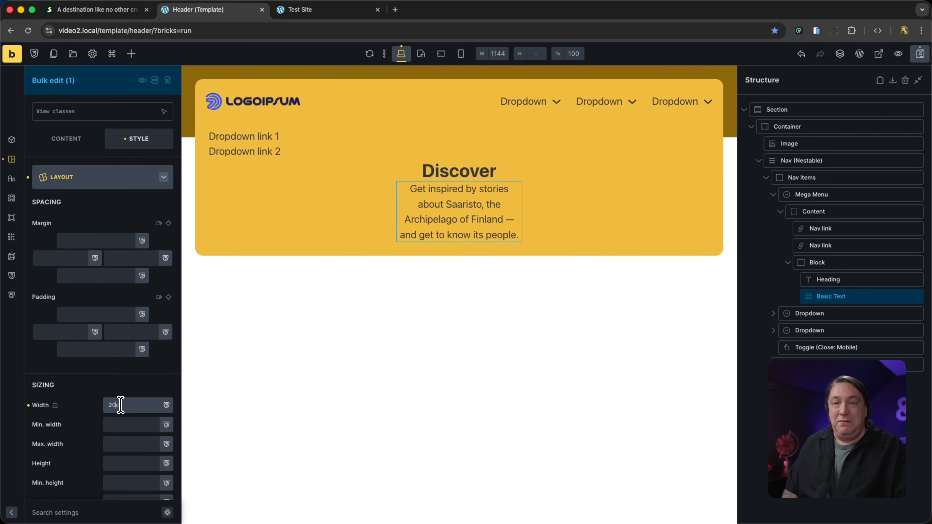
{"action": "key", "text": "BackSpace"}
{"action": "type", "text": "4"}
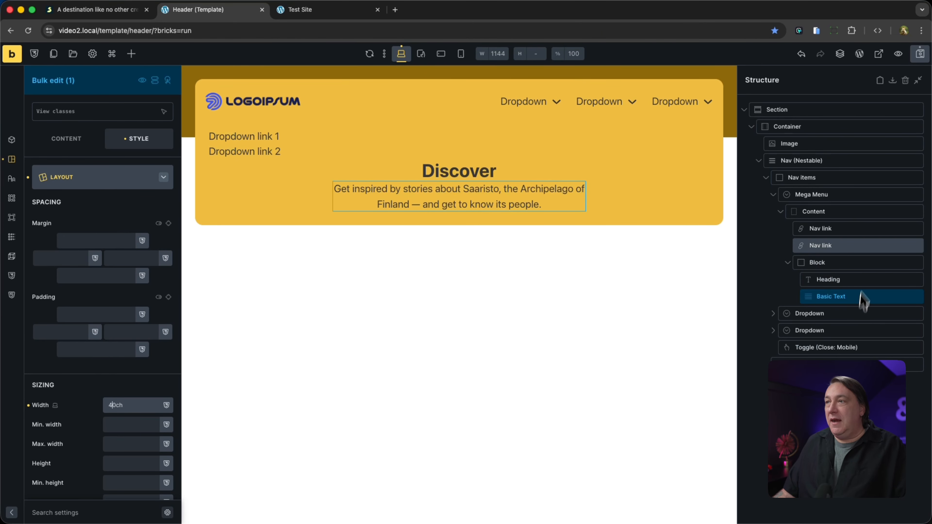
{"action": "left_click", "coordinate": [860, 231], "text": "super"}
{"action": "left_click", "coordinate": [860, 246], "text": "super"}
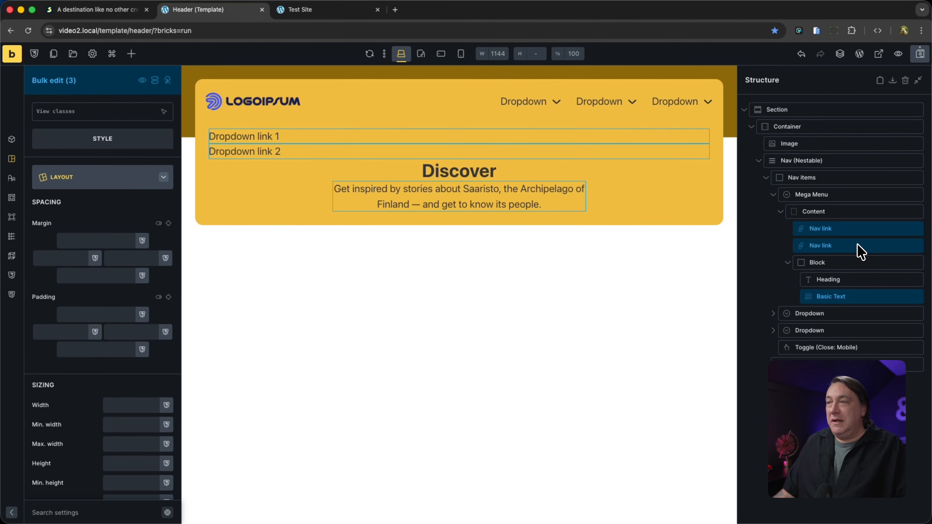
{"action": "double_click", "coordinate": [865, 231]}
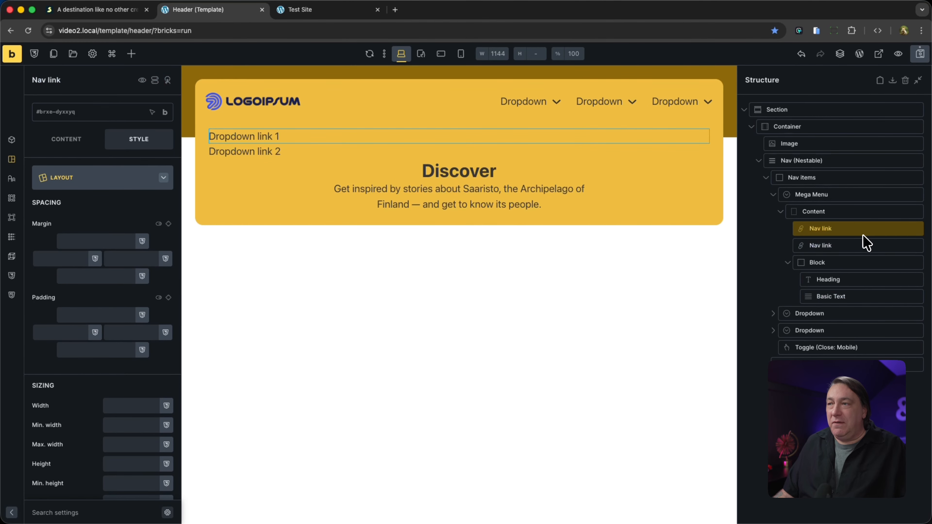
{"action": "left_click", "coordinate": [856, 246], "text": "super"}
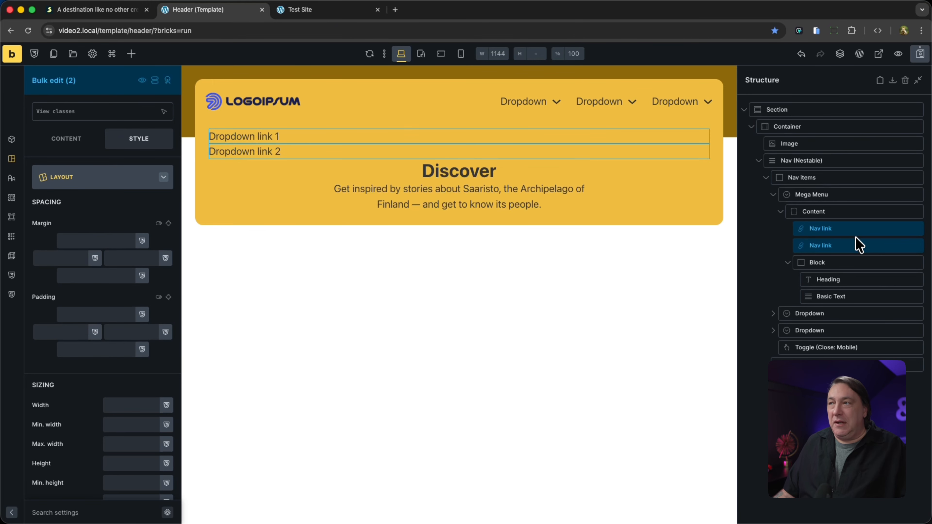
{"action": "double_click", "coordinate": [854, 199]}
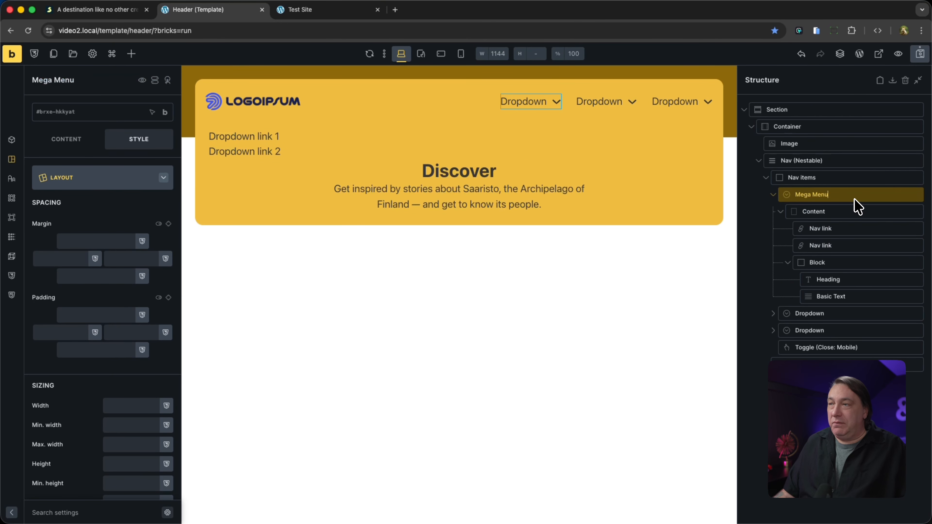
{"action": "left_click", "coordinate": [848, 298], "text": "shift"}
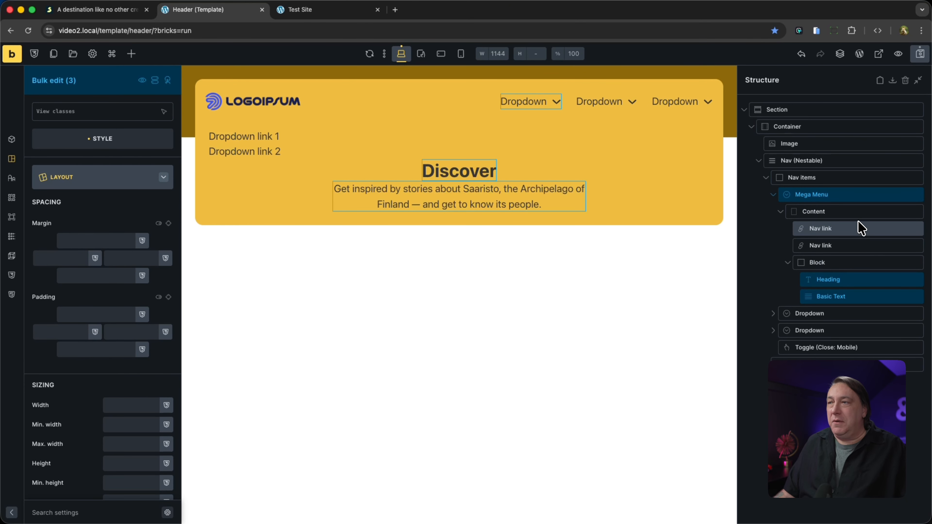
Delete both Nav link elements from the mega menu's Content element
{"action": "double_click", "coordinate": [858, 229]}
{"action": "left_click", "coordinate": [852, 245], "text": "shift"}
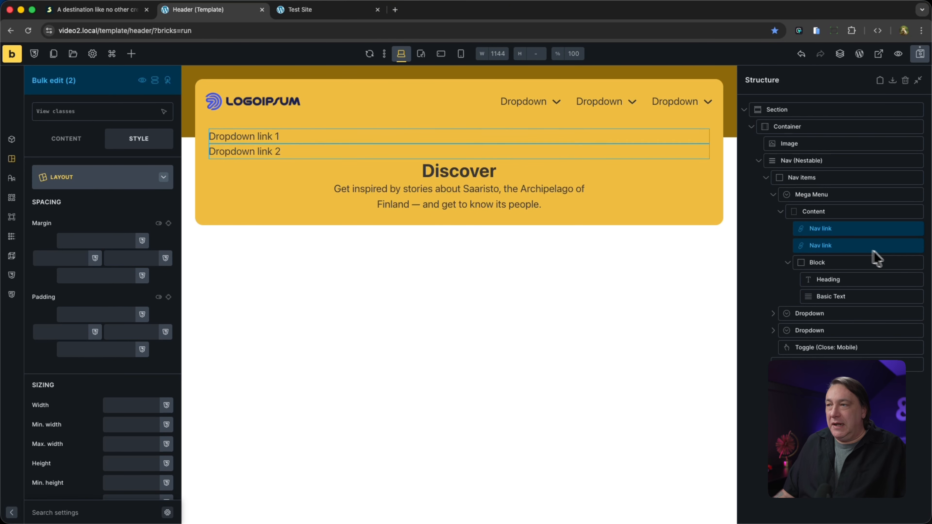
{"action": "key", "text": "Delete"}
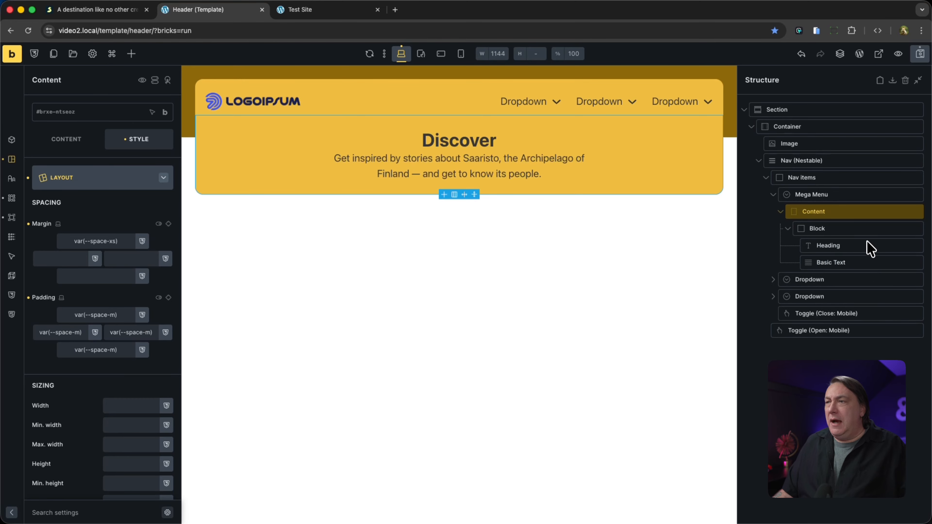
Rename the Block that holds the heading and description as "Header Block"
{"action": "left_click", "coordinate": [866, 233]}
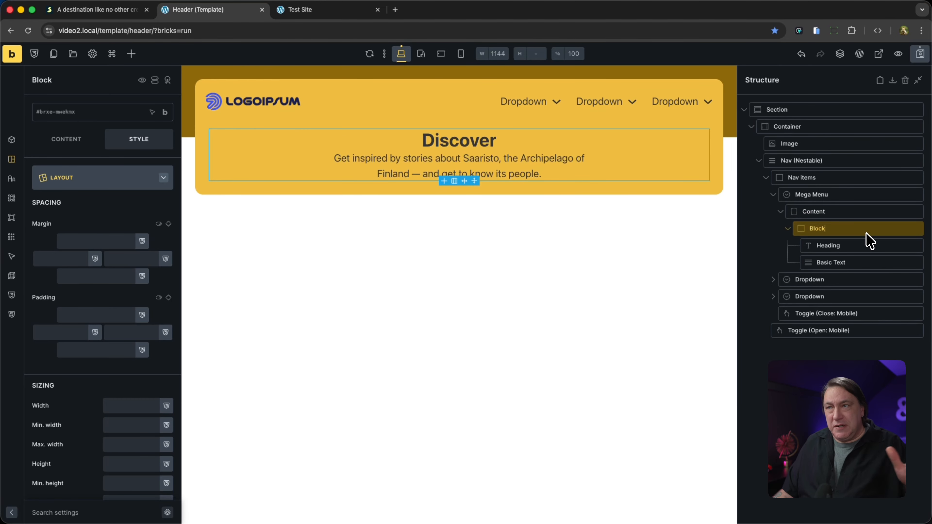
{"action": "double_click", "coordinate": [850, 231]}
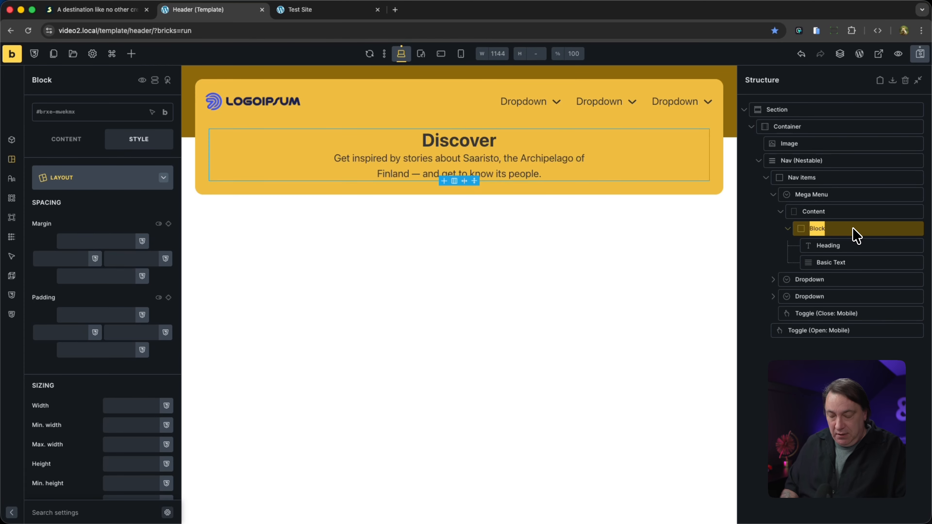
{"action": "type", "text": "Header"}
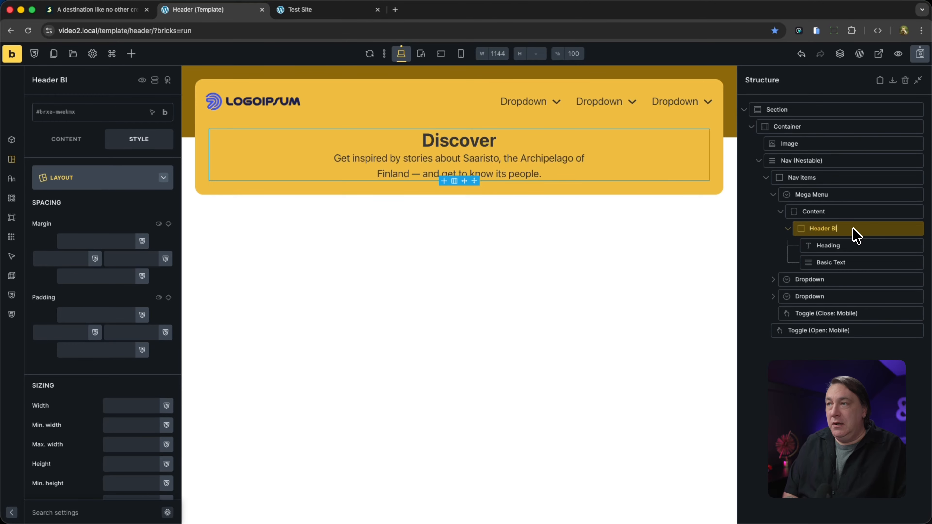
Add a Button element below the Basic Text inside the Header Block
{"action": "left_click", "coordinate": [857, 262]}
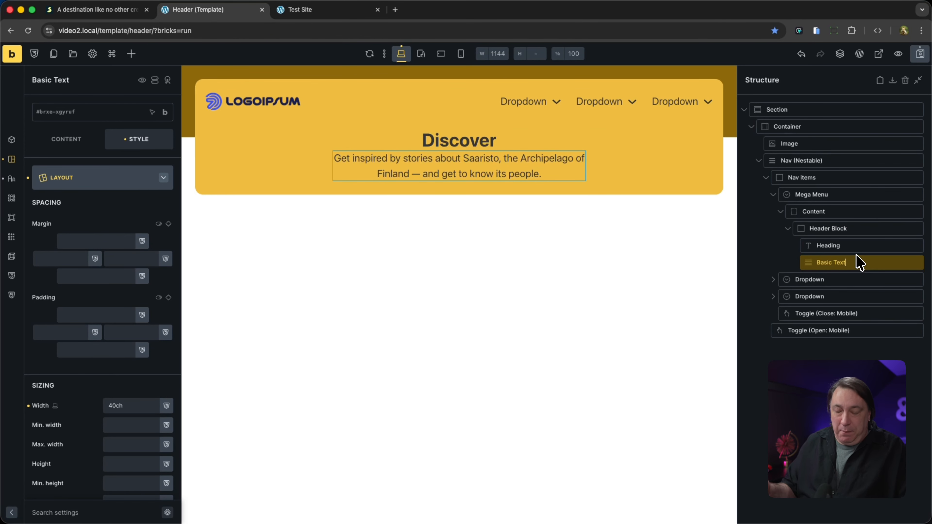
{"action": "key", "text": "super+f"}
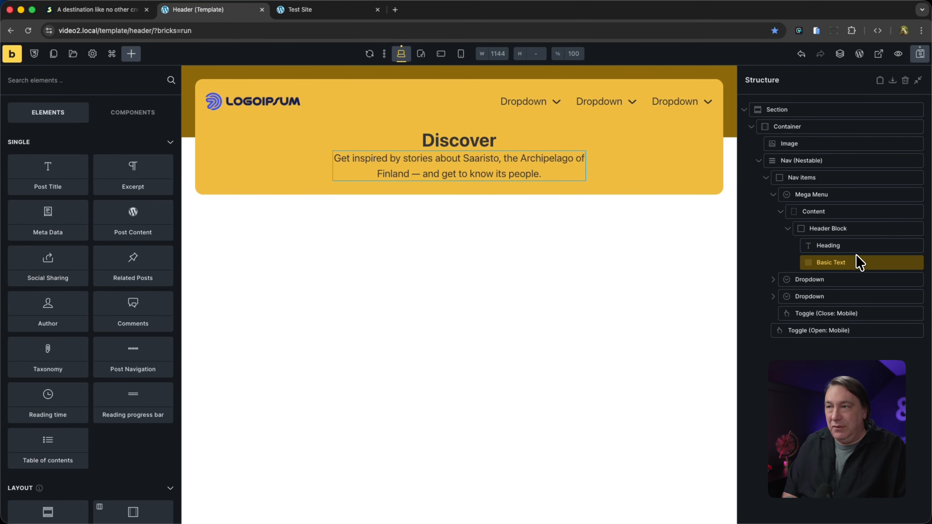
{"action": "type", "text": "bu"}
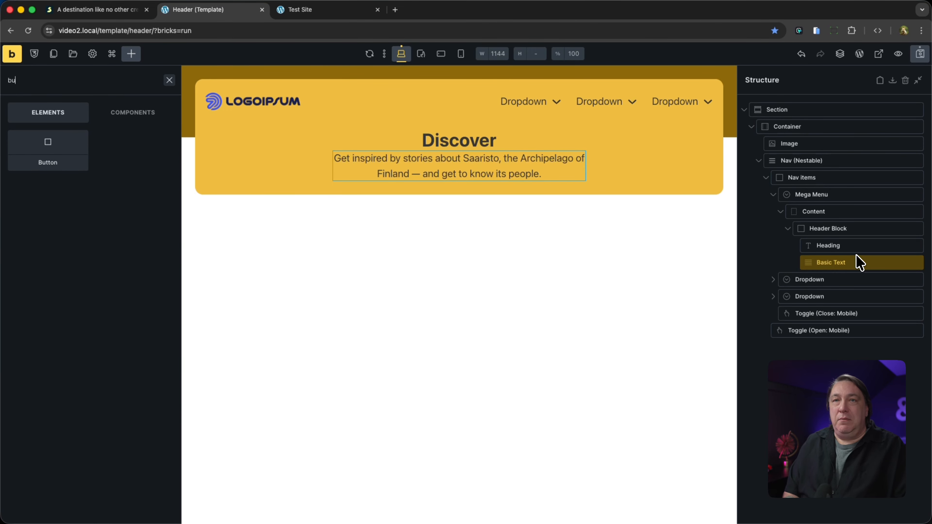
{"action": "left_click", "coordinate": [79, 152]}
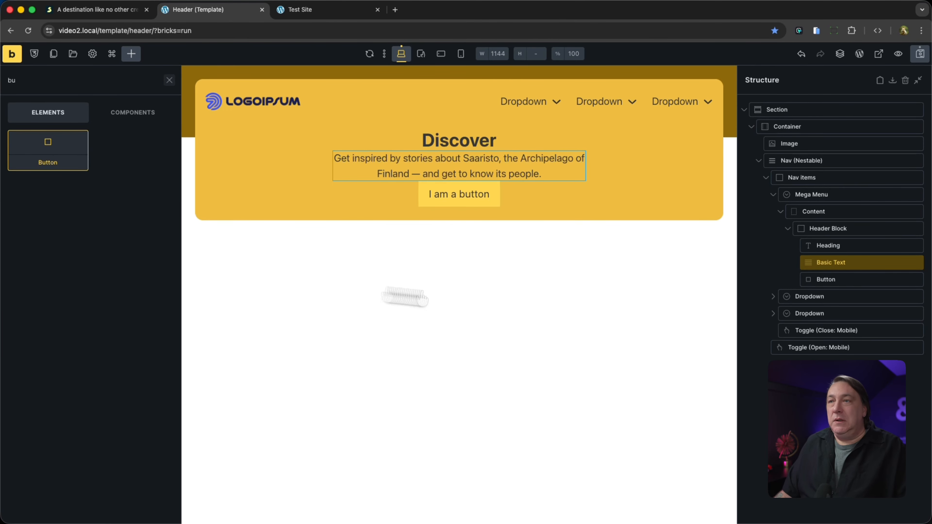
Check the Discover menu's spacing on saaristo.fi and set the Header Block's row gap to var(--space-xs)
{"action": "left_click", "coordinate": [862, 234]}
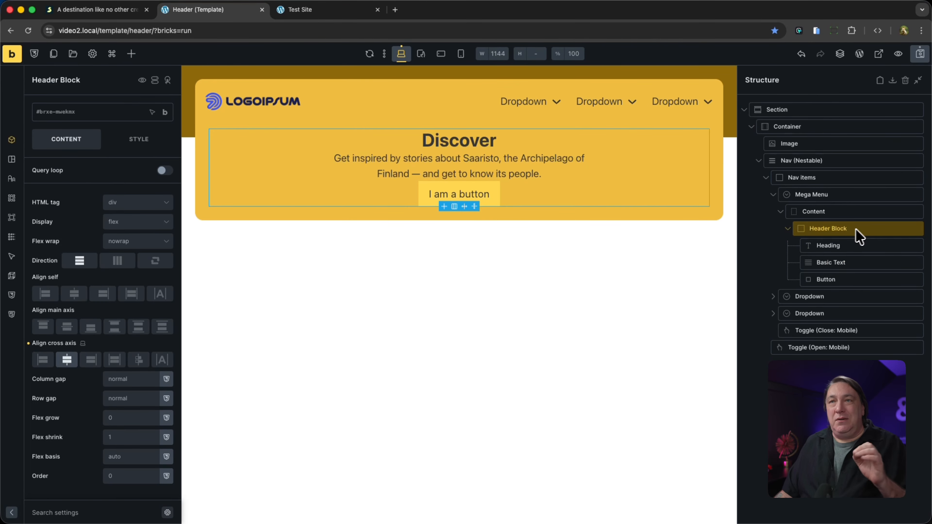
{"action": "left_click", "coordinate": [104, 13]}
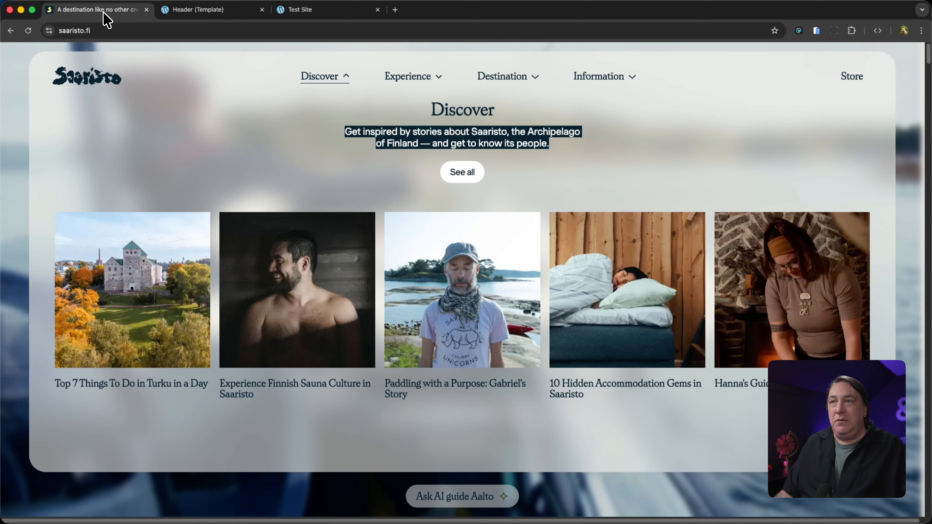
{"action": "left_click", "coordinate": [588, 143]}
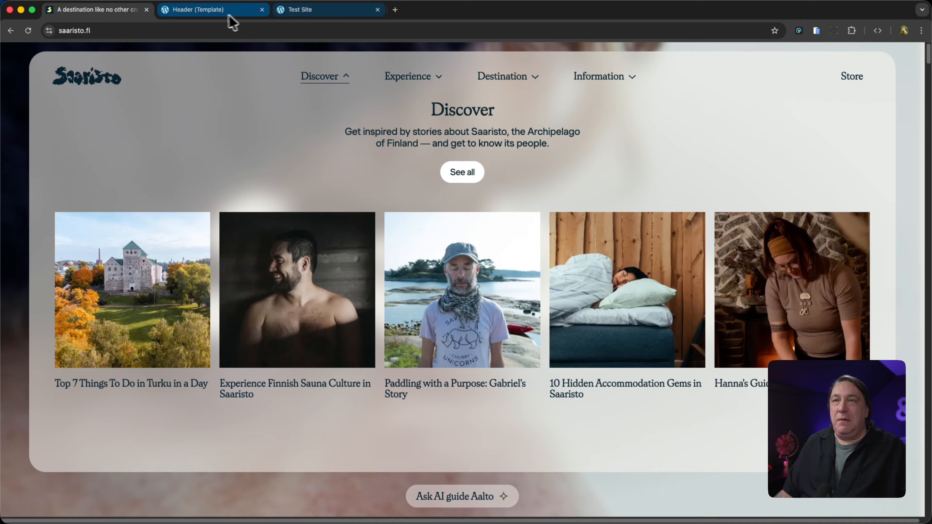
{"action": "left_click", "coordinate": [206, 10]}
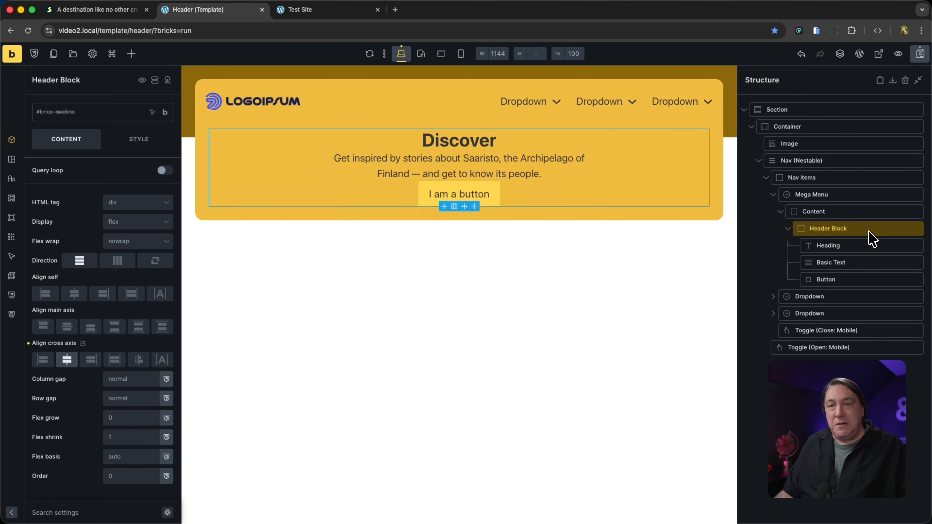
{"action": "left_click", "coordinate": [166, 400]}
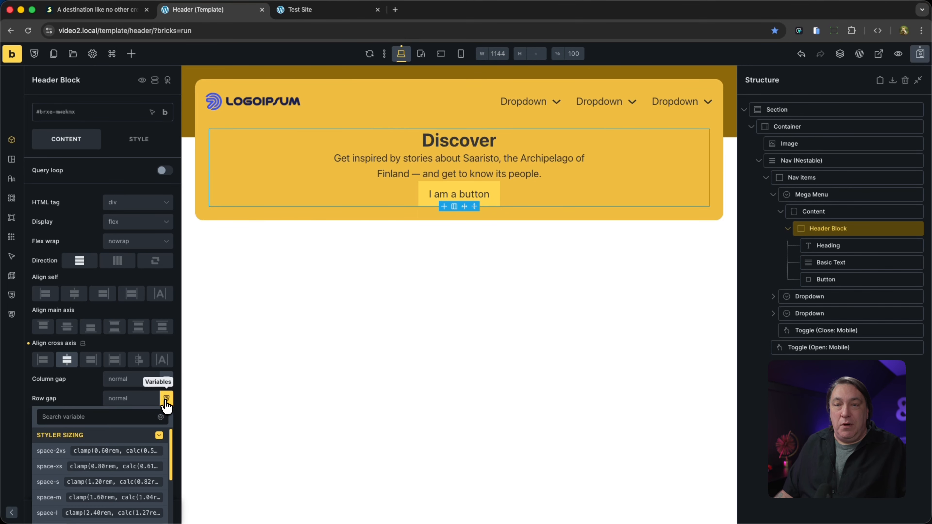
{"action": "left_click", "coordinate": [57, 484]}
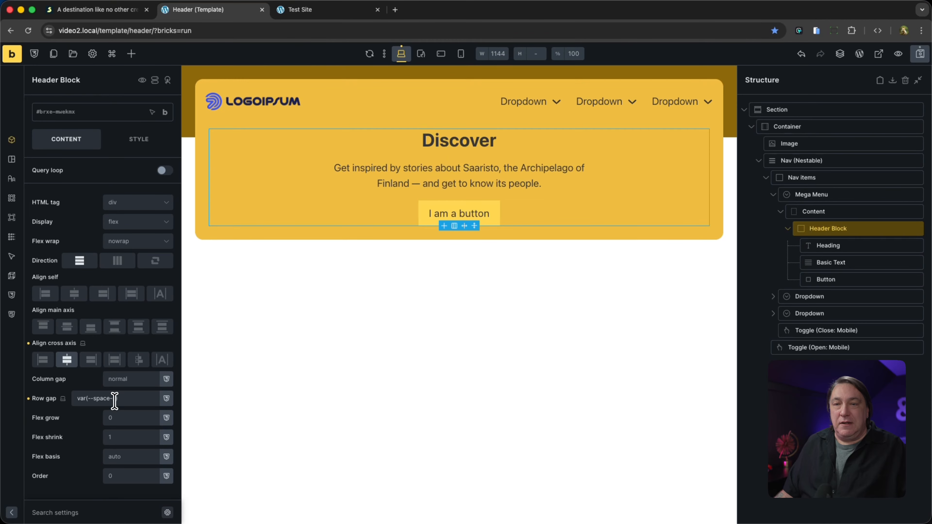
{"action": "type", "text": "x"}
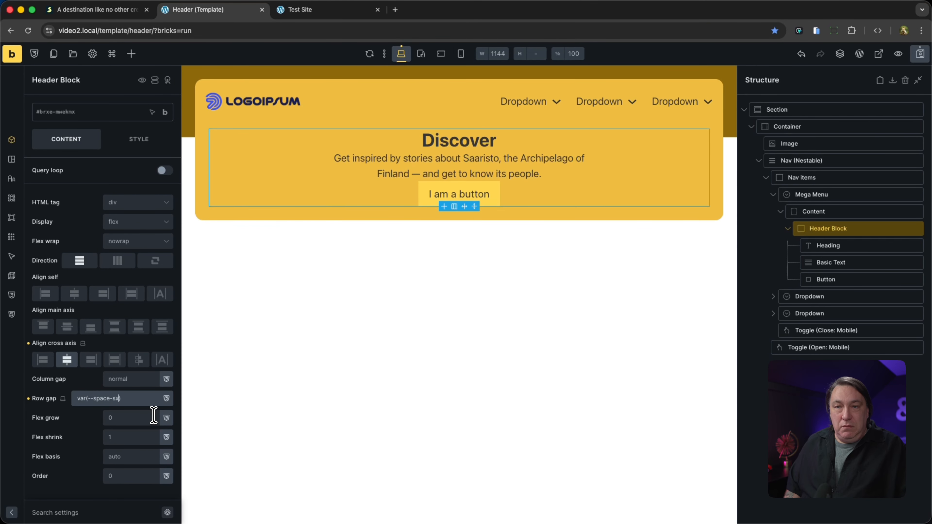
{"action": "key", "text": "BackSpace"}
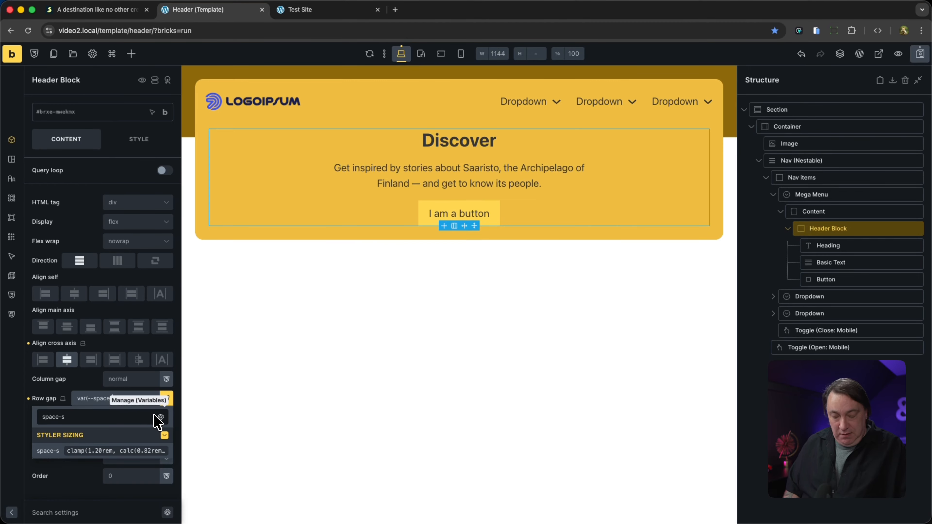
{"action": "key", "text": "BackSpace"}
{"action": "type", "text": "xs"}
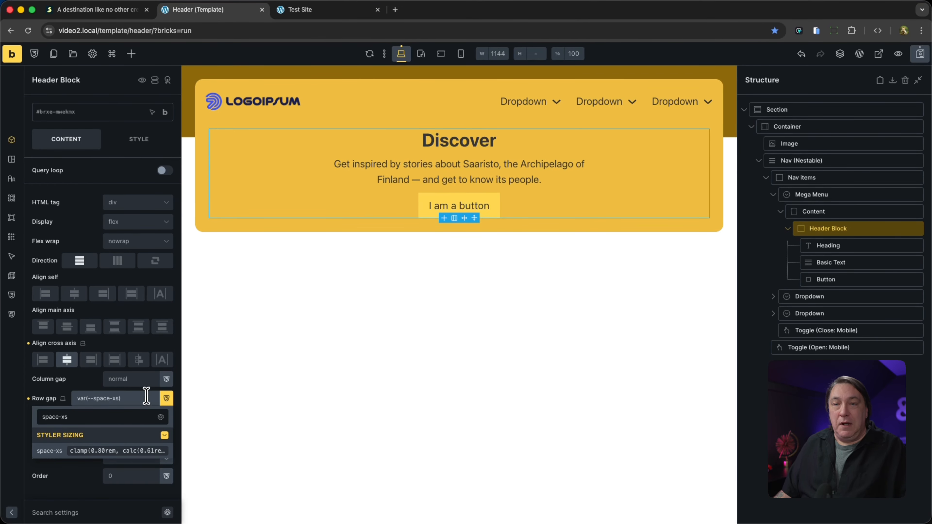
{"action": "left_click", "coordinate": [145, 401]}
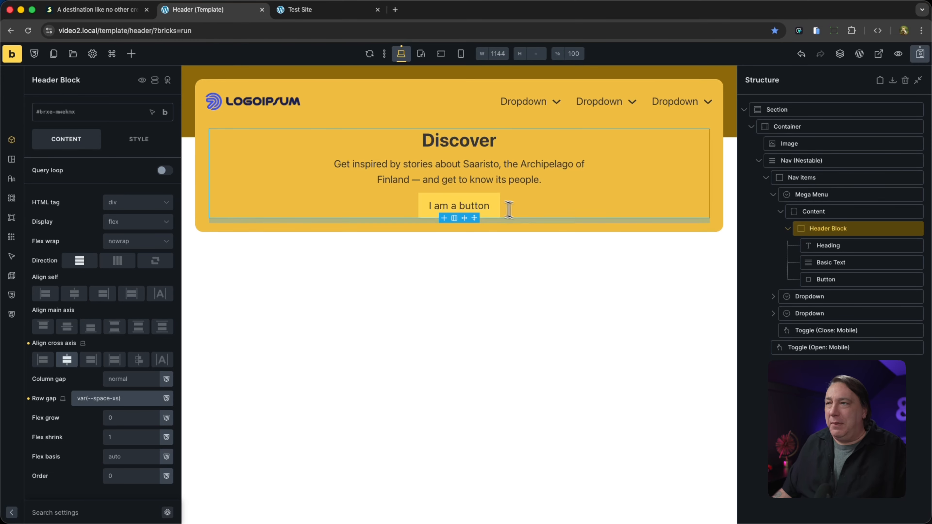
Give the Header Block's button the Dark style and Small size, and turn on its Circle option
{"action": "left_click", "coordinate": [482, 206]}
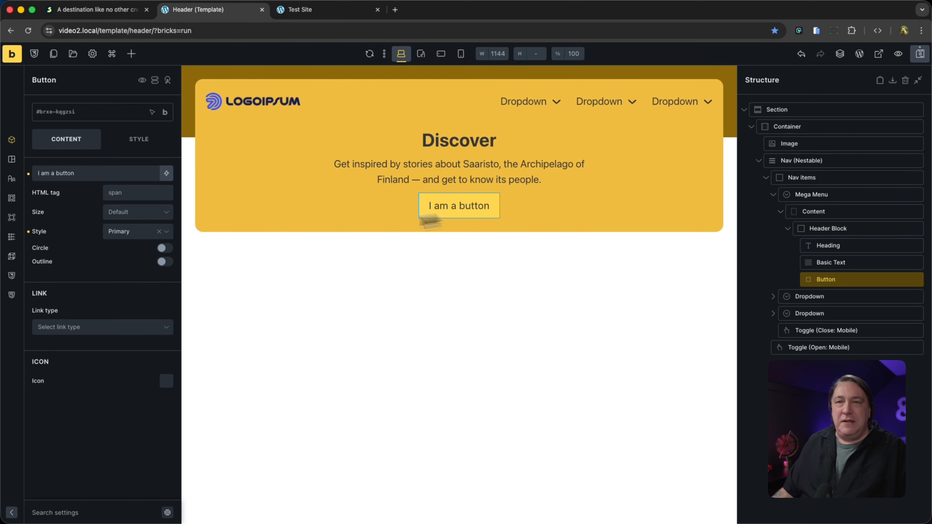
{"action": "left_click", "coordinate": [129, 232]}
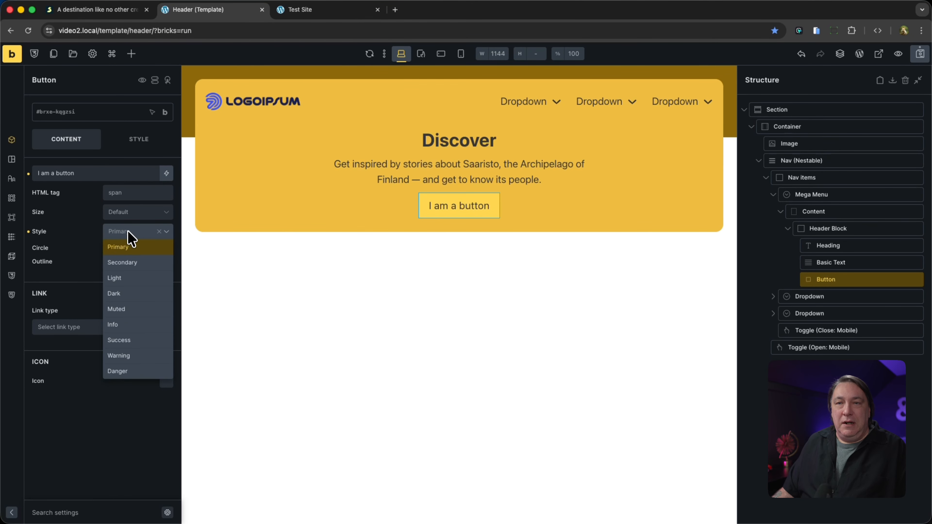
{"action": "left_click", "coordinate": [122, 296]}
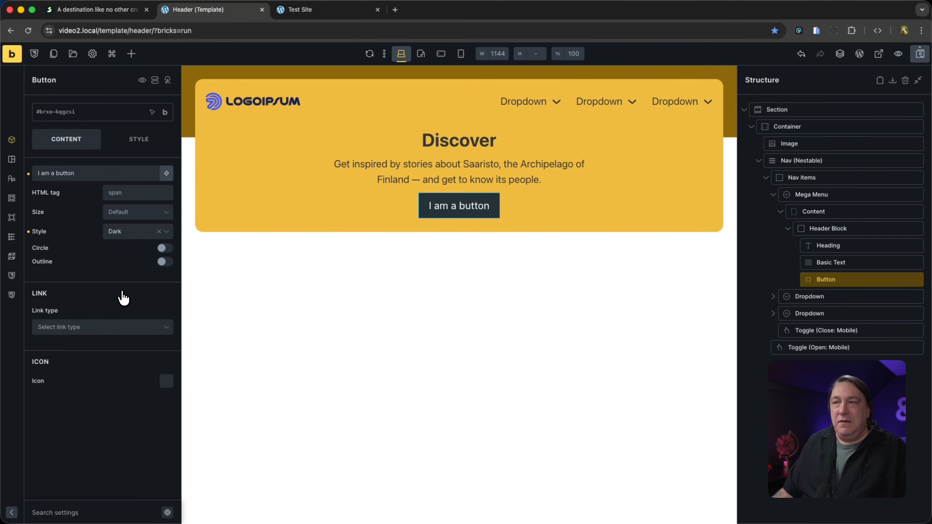
{"action": "left_click", "coordinate": [134, 221]}
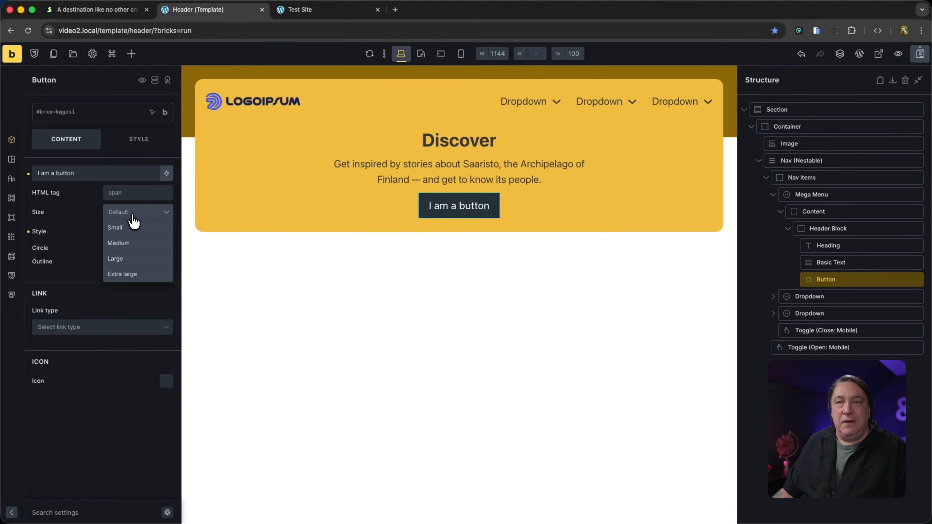
{"action": "left_click", "coordinate": [128, 229]}
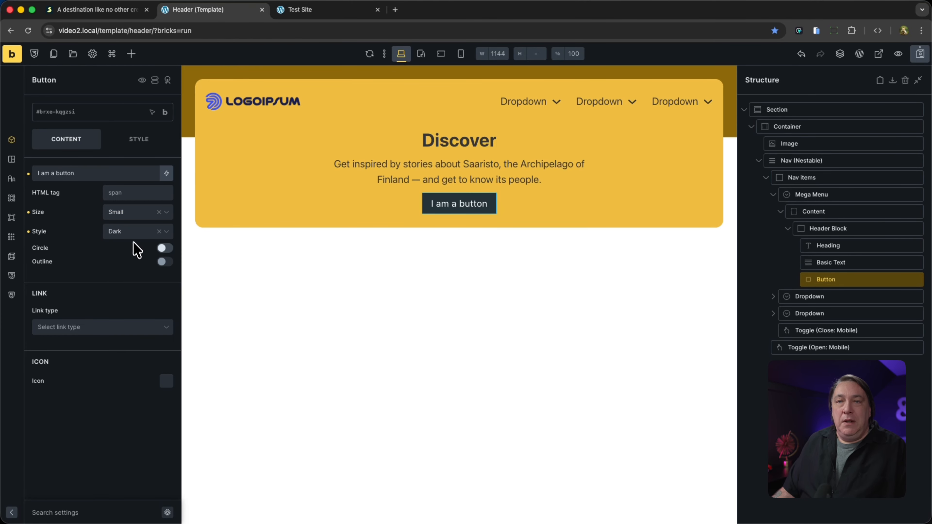
{"action": "left_click", "coordinate": [164, 250]}
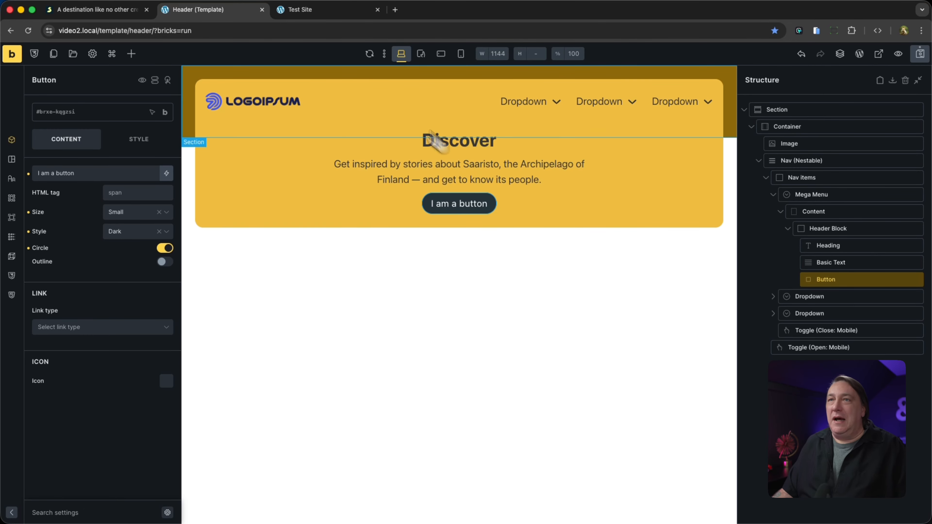
Check the button label on the saaristo.fi reference and change the Header Block button's text to "See All"
{"action": "left_click", "coordinate": [106, 11]}
{"action": "left_click", "coordinate": [220, 12]}
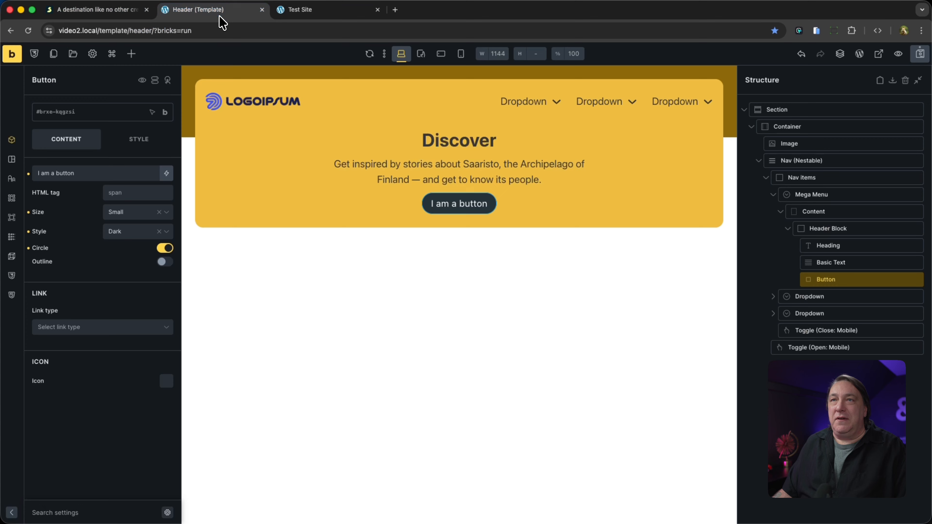
{"action": "triple_click", "coordinate": [461, 203]}
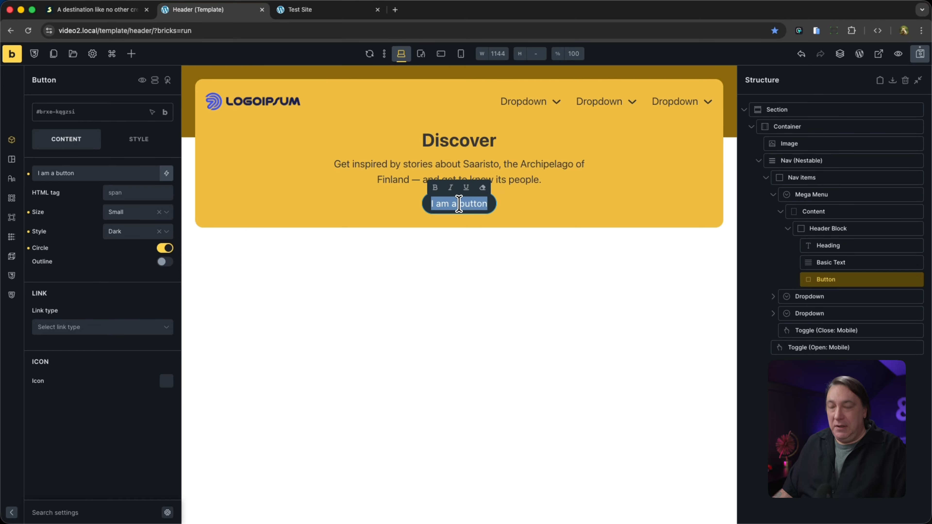
{"action": "type", "text": "See All"}
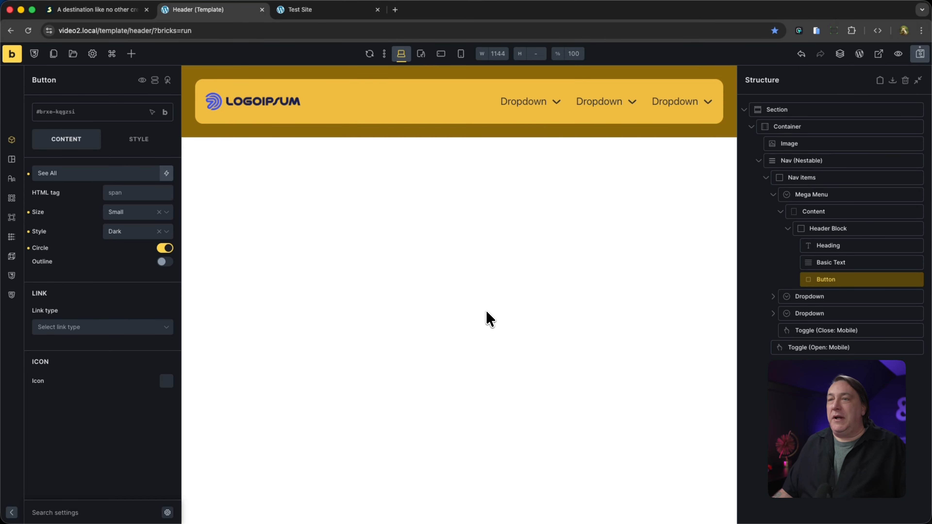
Collapse the Header Block in the structure tree and select the mega menu's Content element
{"action": "left_click", "coordinate": [547, 107]}
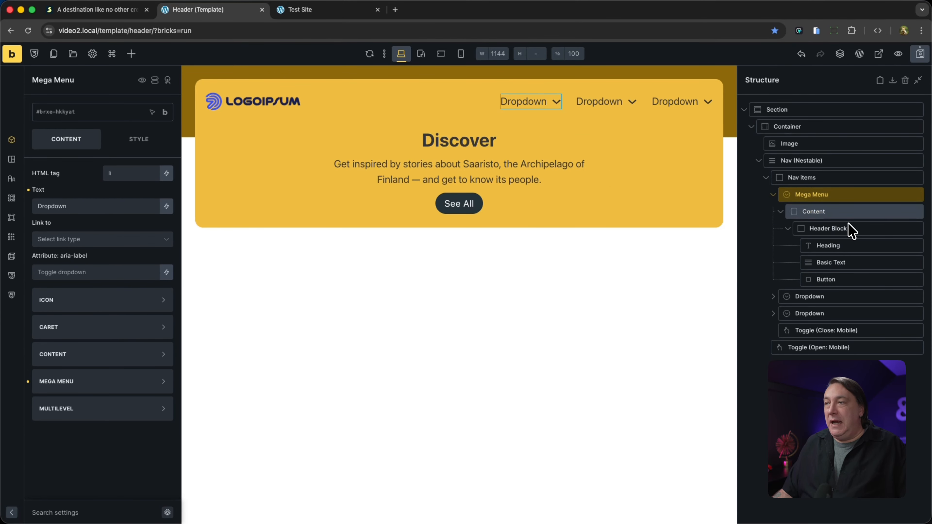
{"action": "left_click", "coordinate": [839, 180]}
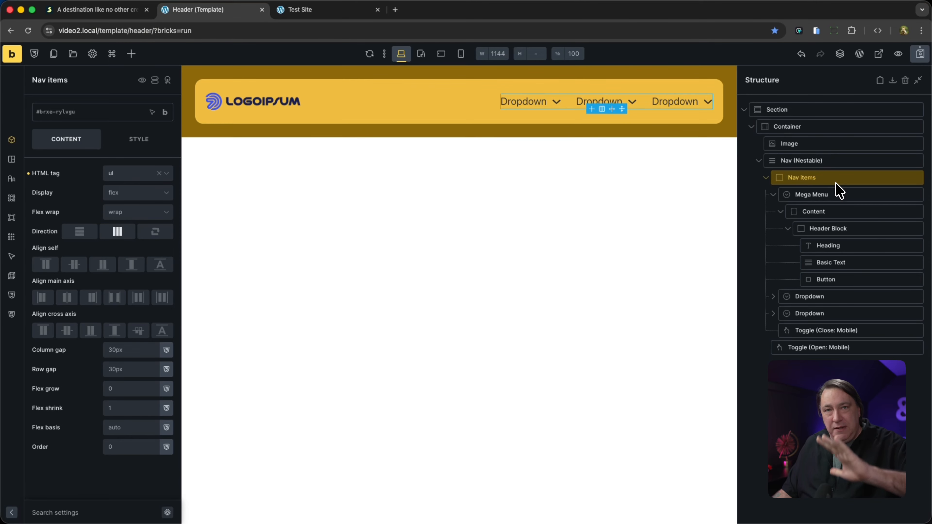
{"action": "left_click", "coordinate": [852, 231]}
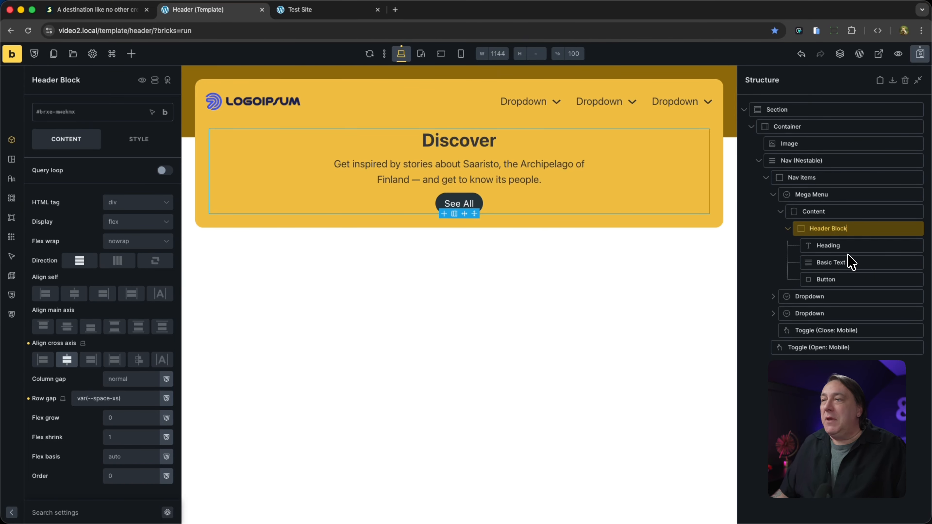
{"action": "left_click", "coordinate": [787, 229]}
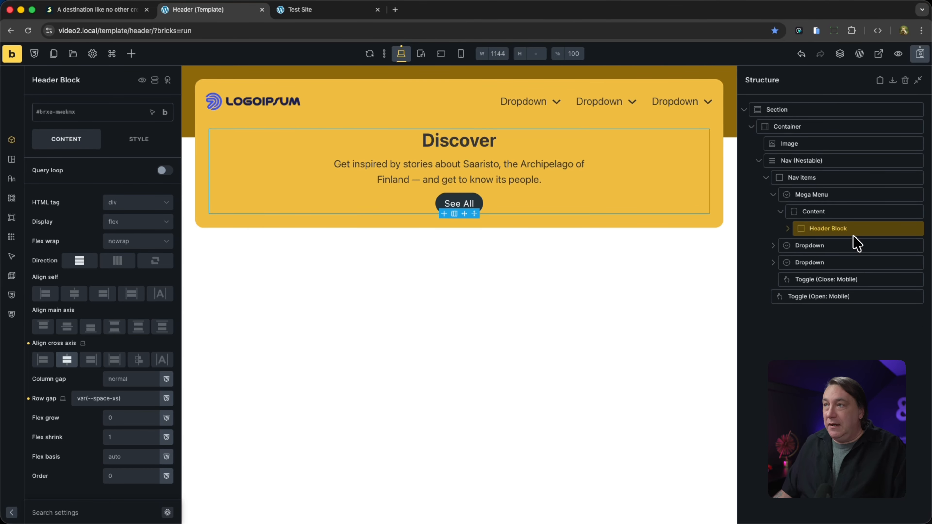
{"action": "left_click", "coordinate": [838, 213]}
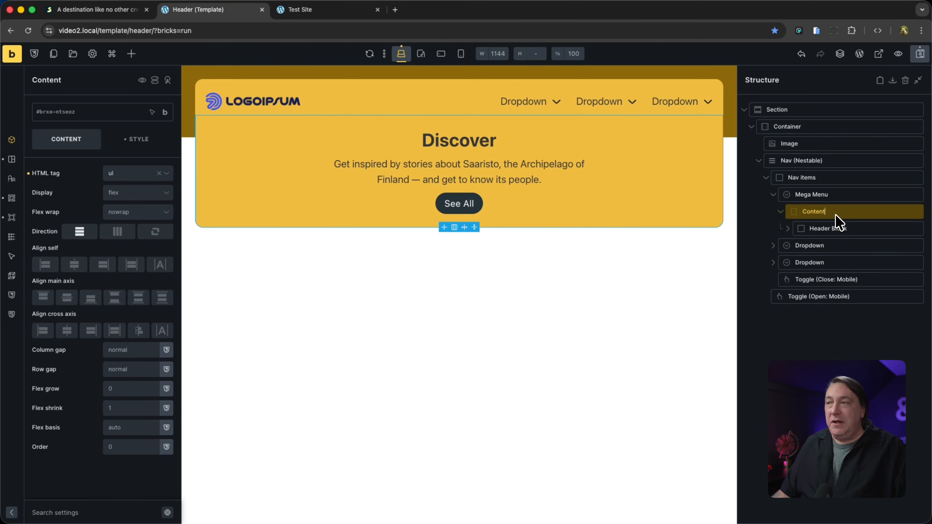
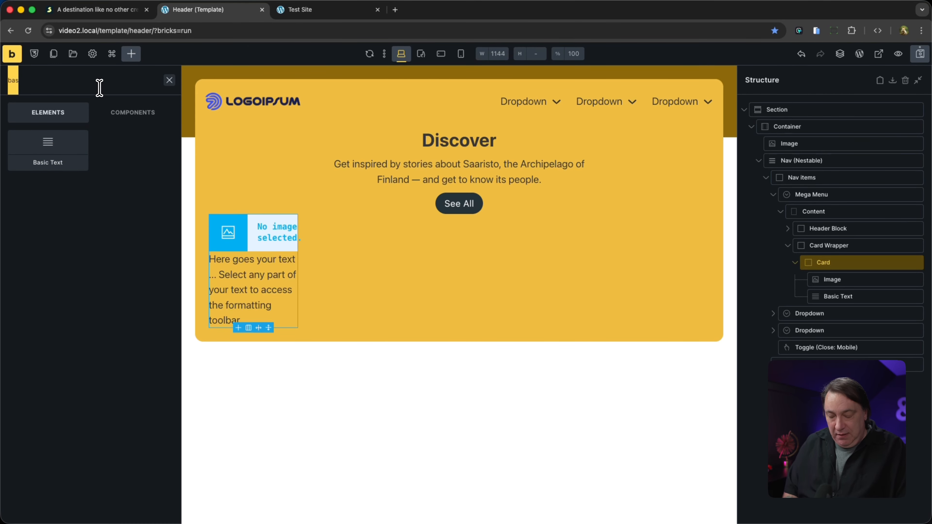
Add a Block named "Button Wrapper" below the Card's Basic Text, with a Button element nested inside it
{"action": "type", "text": "bloc"}
{"action": "key", "text": "Return"}
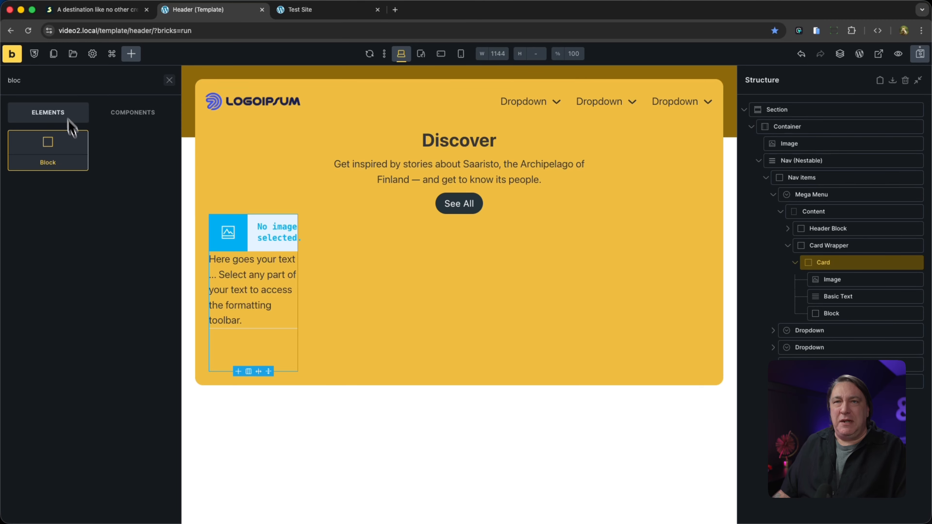
{"action": "double_click", "coordinate": [53, 82]}
{"action": "key", "text": "BackSpace"}
{"action": "type", "text": "butt"}
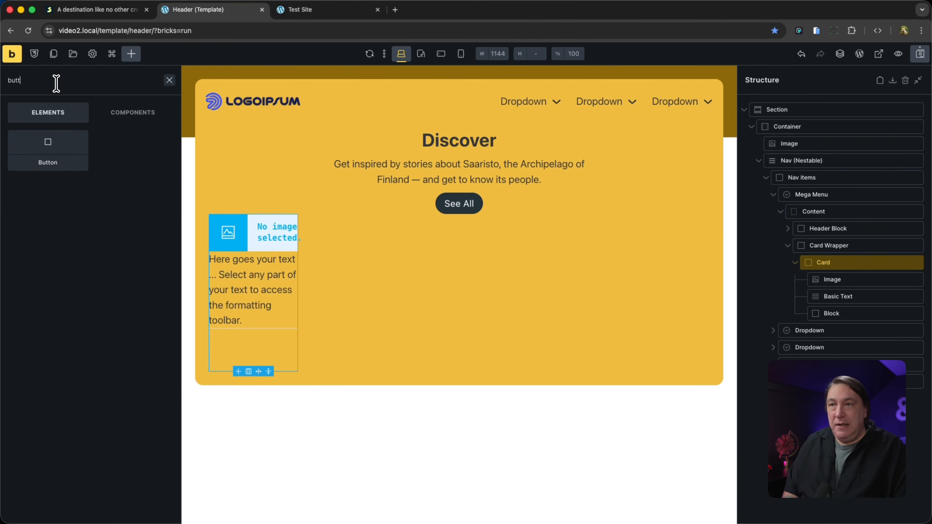
{"action": "key", "text": "Return"}
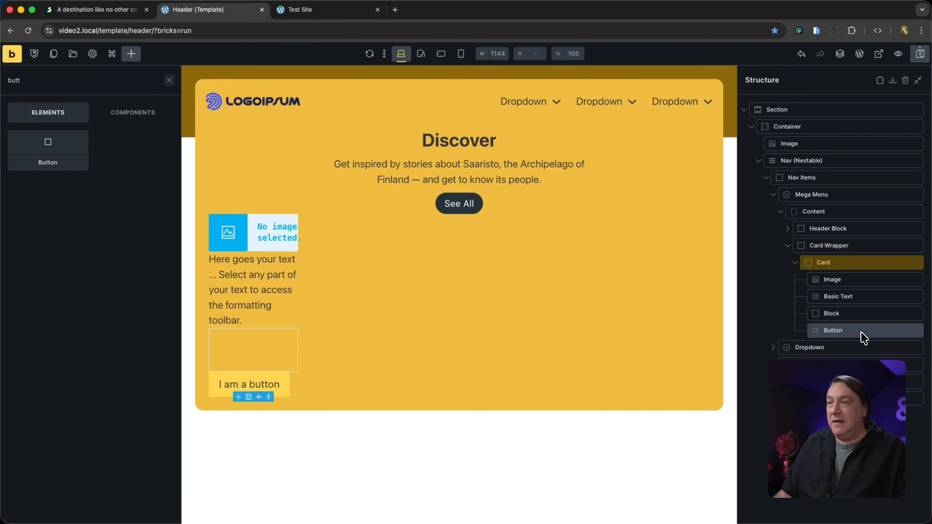
{"action": "left_click_drag", "start_coordinate": [863, 333], "coordinate": [869, 324]}
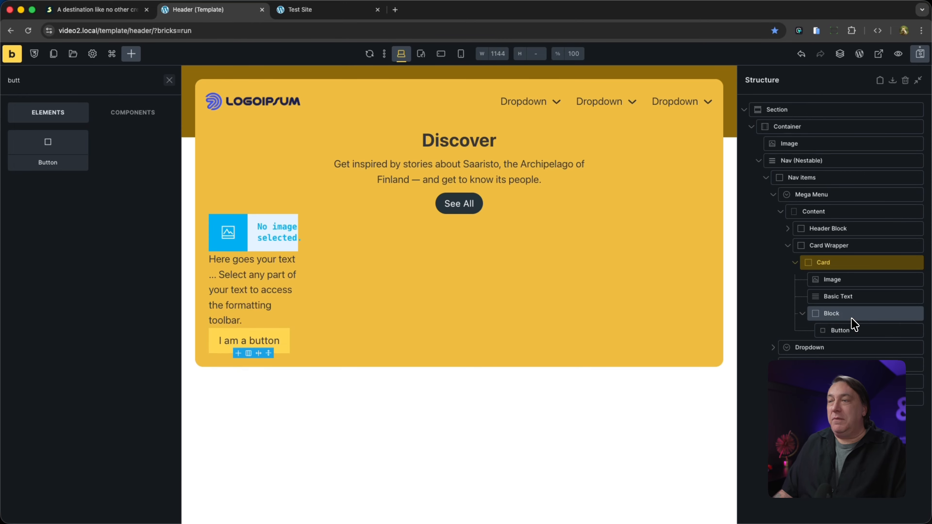
{"action": "left_click", "coordinate": [852, 318]}
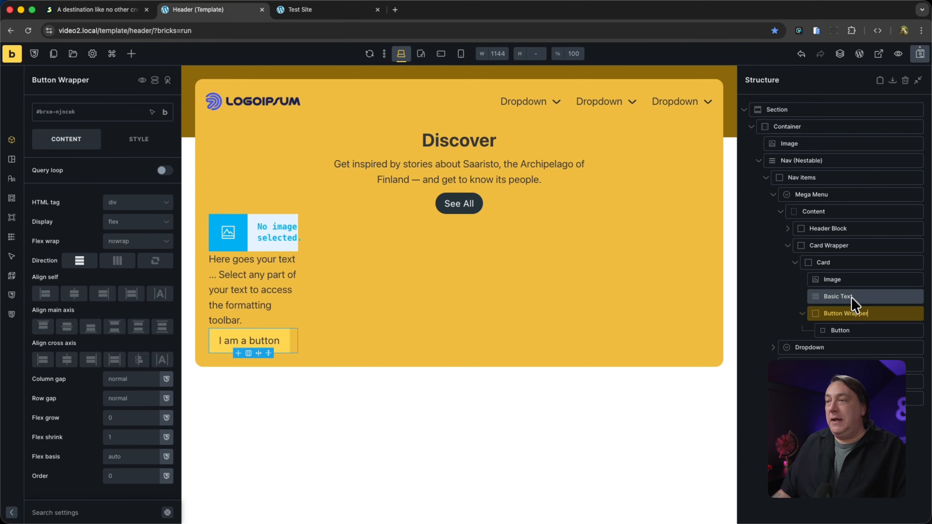
{"action": "left_click", "coordinate": [855, 264]}
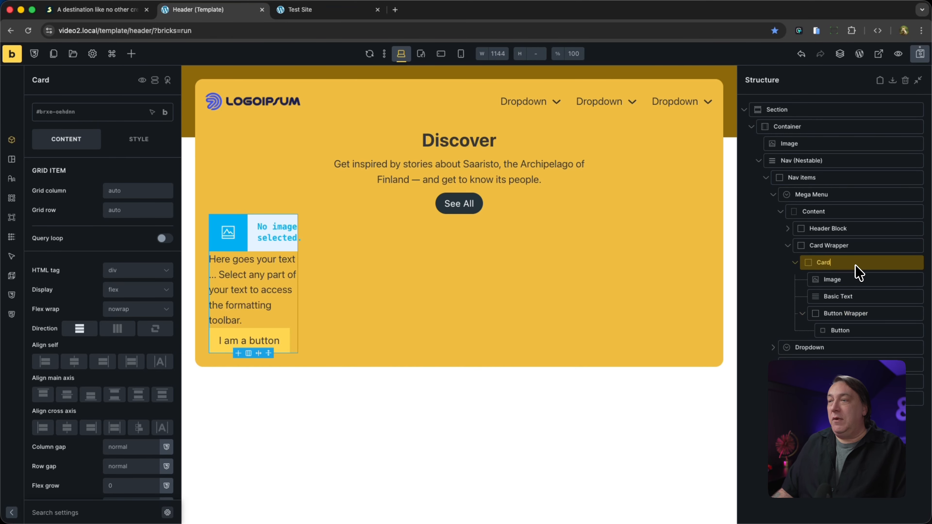
{"action": "left_click", "coordinate": [850, 282]}
{"action": "left_click", "coordinate": [853, 298]}
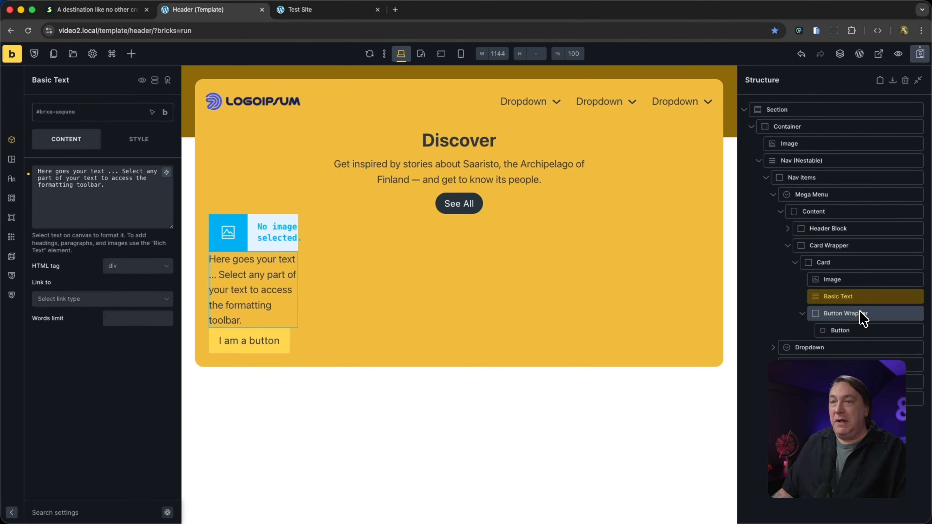
{"action": "left_click", "coordinate": [862, 316]}
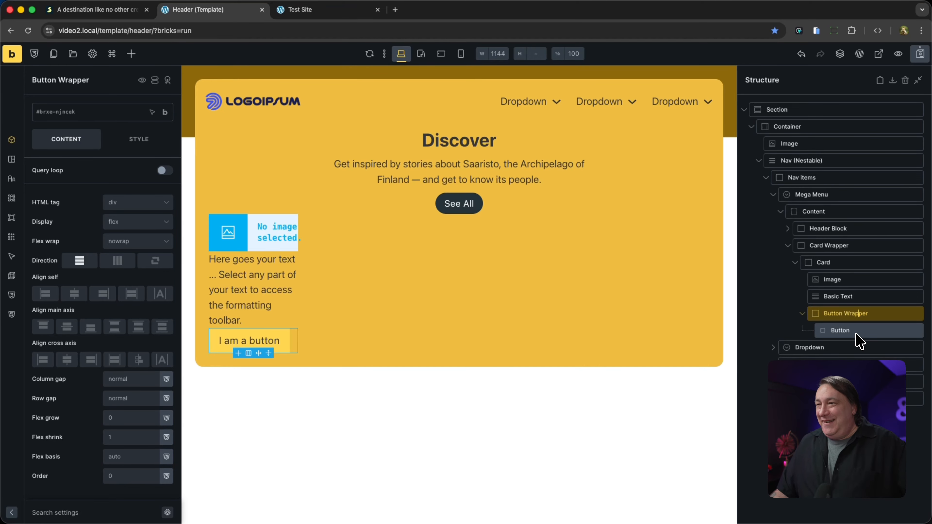
{"action": "left_click", "coordinate": [847, 264]}
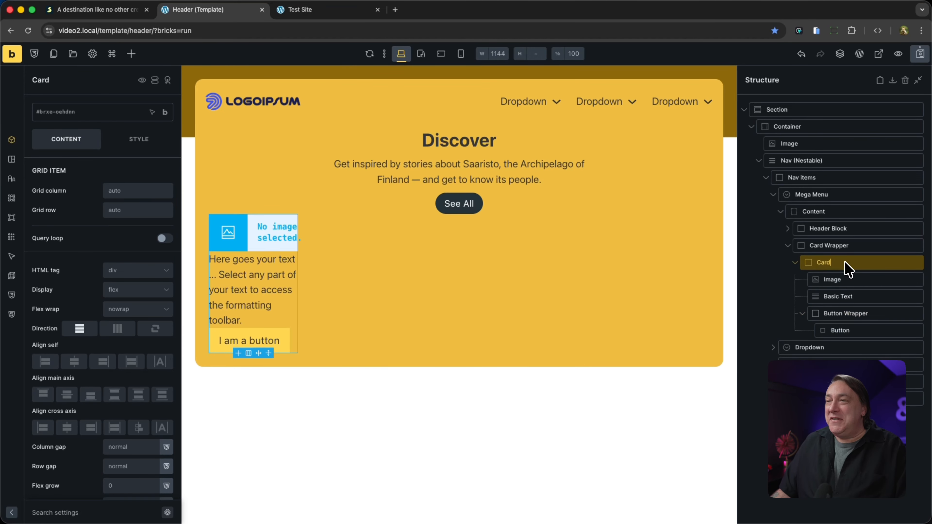
{"action": "left_click", "coordinate": [847, 282]}
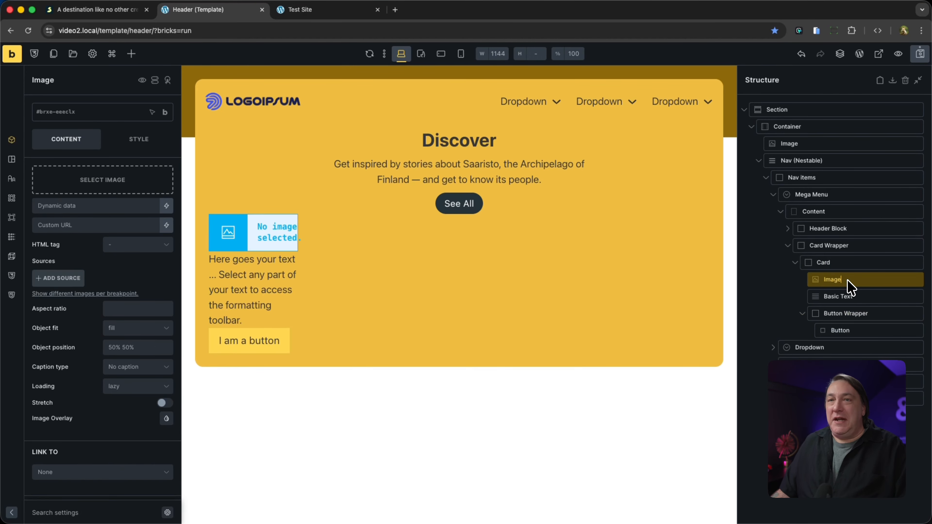
Upload the five webp files from the Mega Menu folder in Downloads and insert the castle photo into the Card's Image element
{"action": "left_click", "coordinate": [101, 187]}
{"action": "left_click", "coordinate": [41, 91]}
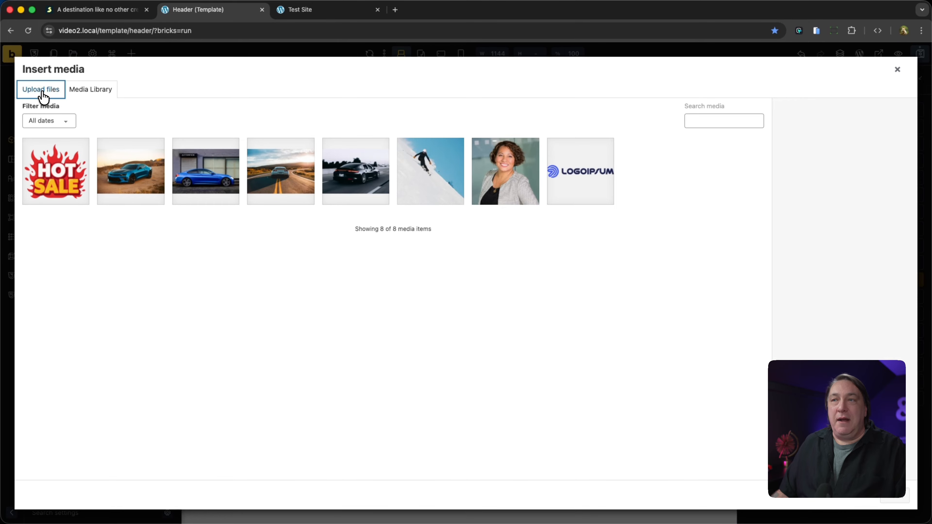
{"action": "left_click", "coordinate": [471, 267]}
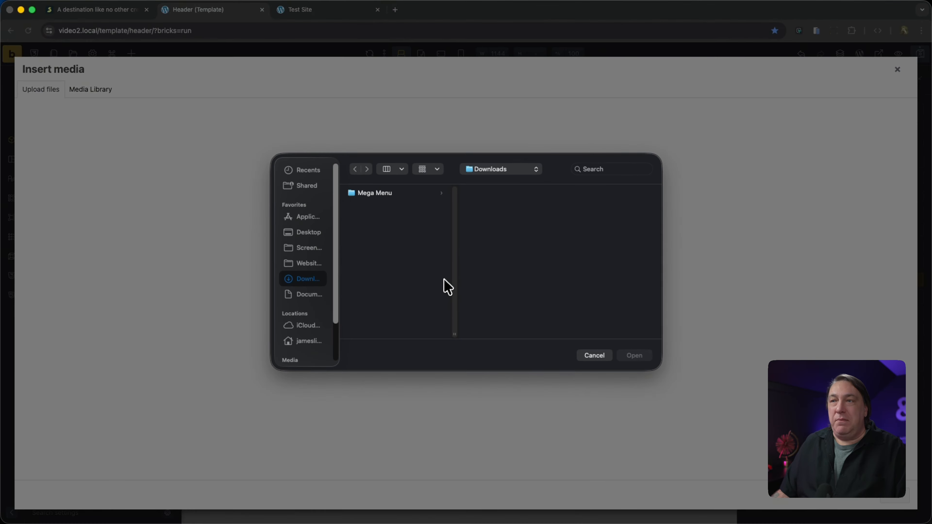
{"action": "left_click", "coordinate": [375, 197]}
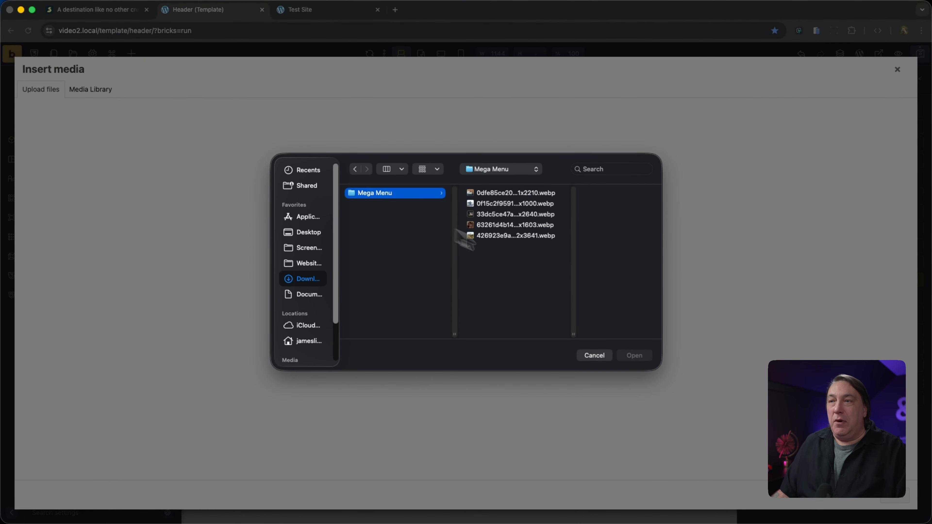
{"action": "left_click_drag", "start_coordinate": [545, 266], "coordinate": [511, 183]}
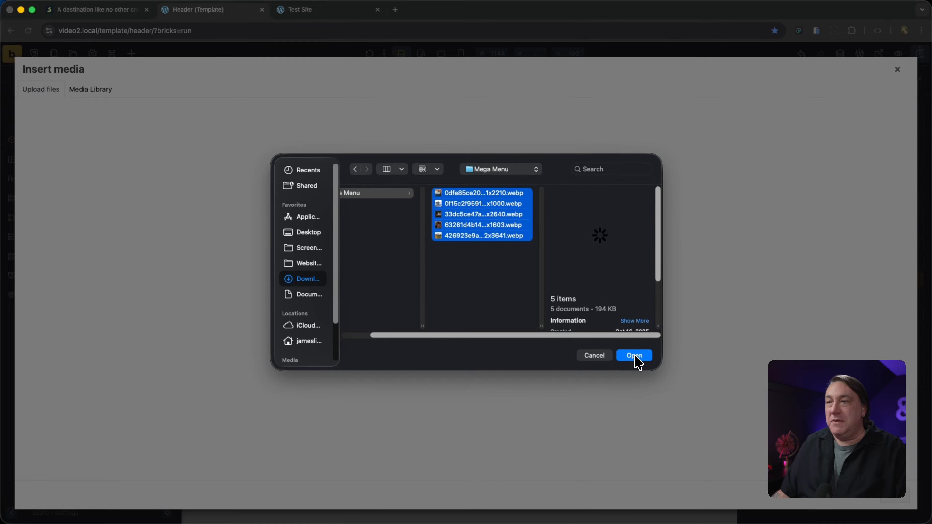
{"action": "left_click", "coordinate": [634, 355]}
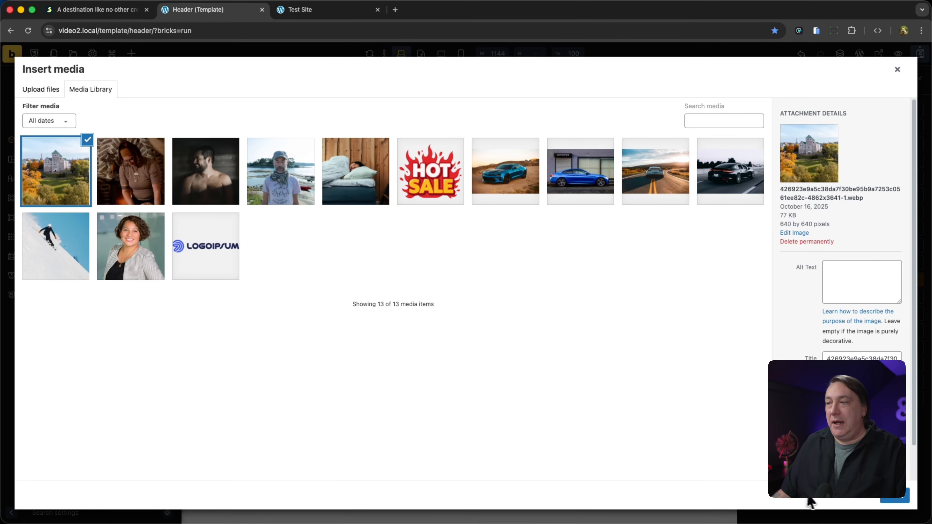
{"action": "left_click", "coordinate": [889, 500]}
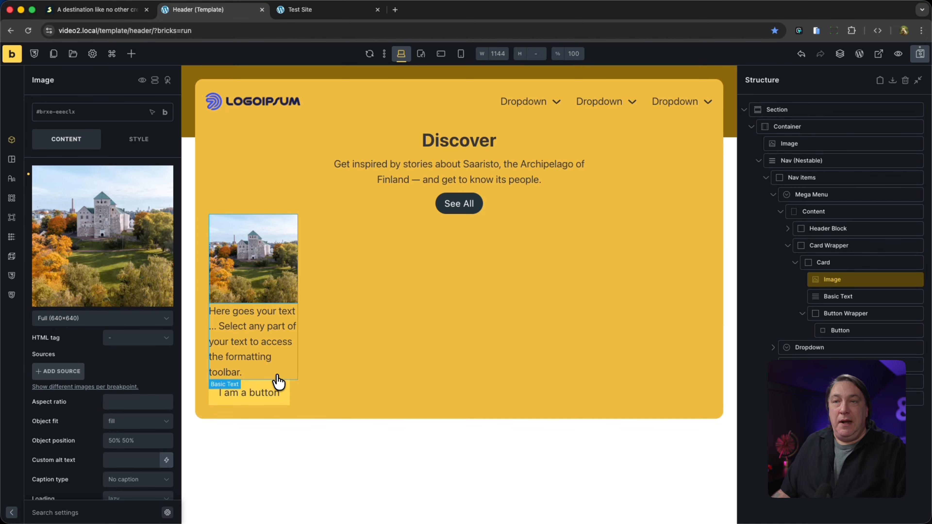
Copy the first card's title from the saaristo.fi reference and replace the Card's Basic Text with "Top 7 Things To Do in Turku in a Day"
{"action": "left_click", "coordinate": [107, 11]}
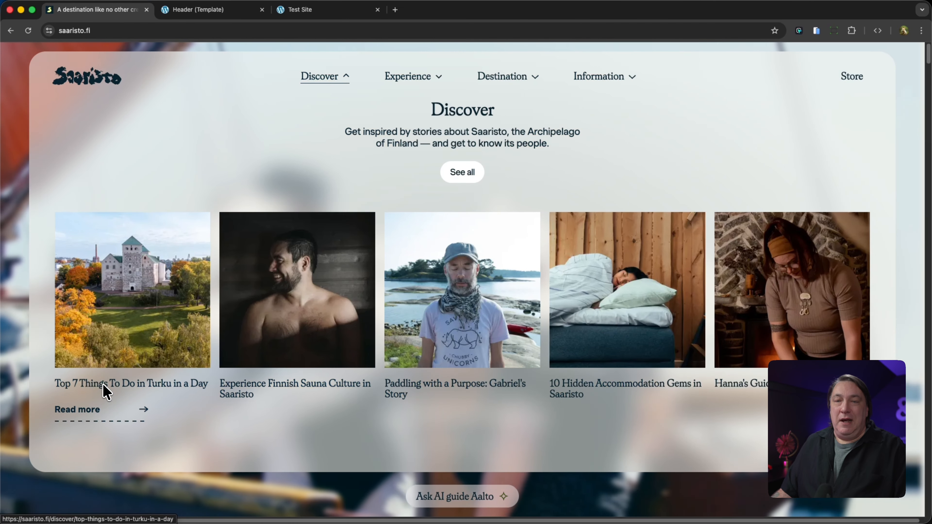
{"action": "left_click_drag", "start_coordinate": [53, 383], "coordinate": [206, 388]}
{"action": "key", "text": "super+c"}
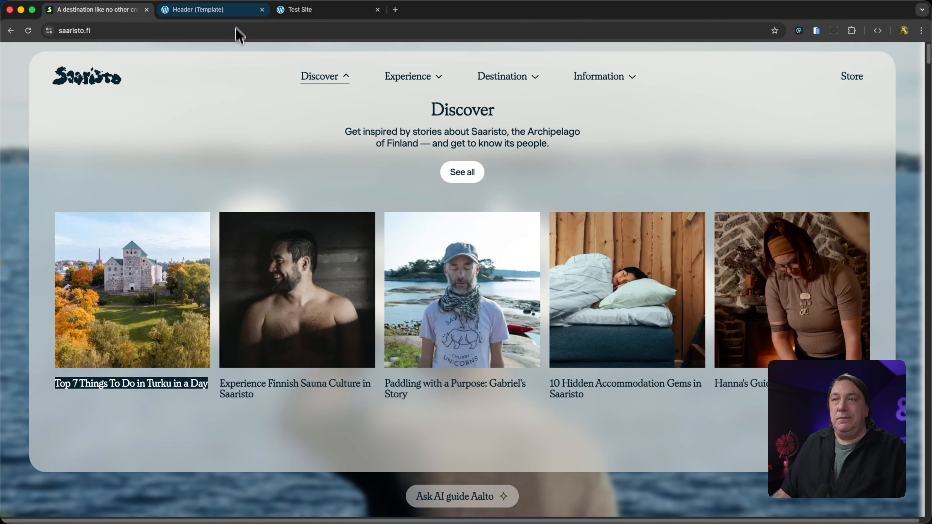
{"action": "left_click", "coordinate": [237, 10]}
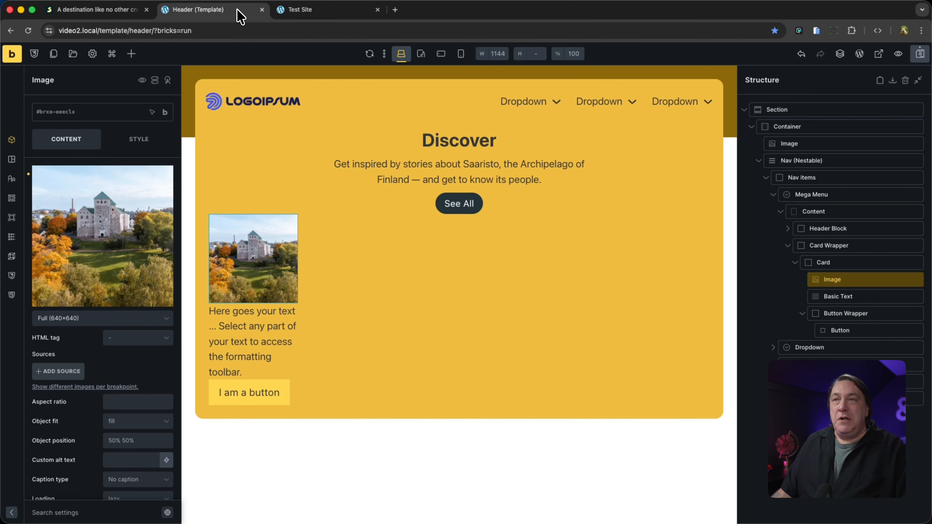
{"action": "triple_click", "coordinate": [264, 336]}
{"action": "key", "text": "super+v"}
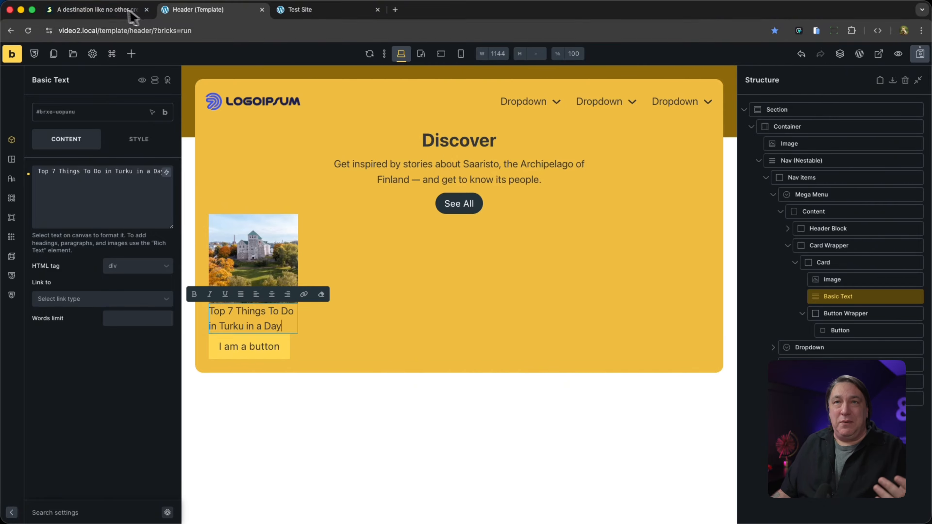
Compare the cards in the saaristo.fi Discover menu with the Card's Button and Button Wrapper in the header template
{"action": "left_click", "coordinate": [116, 10]}
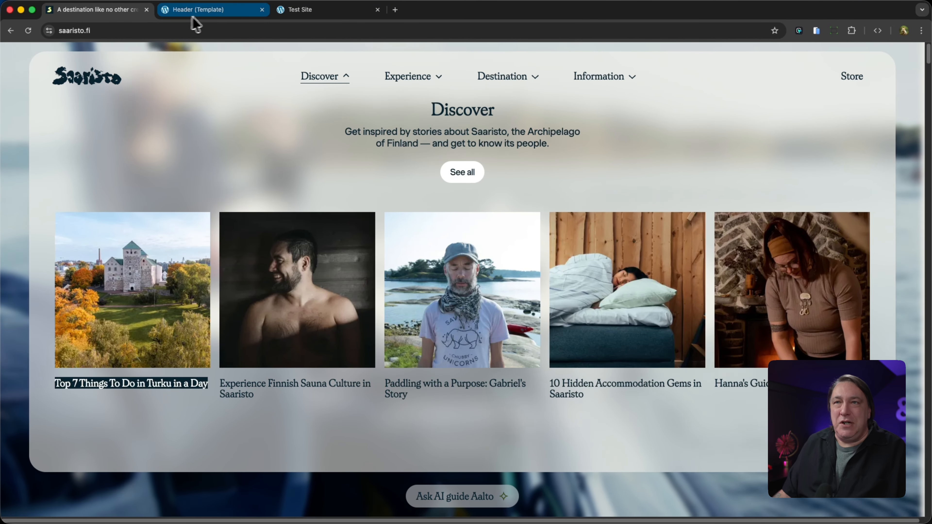
{"action": "left_click", "coordinate": [215, 15]}
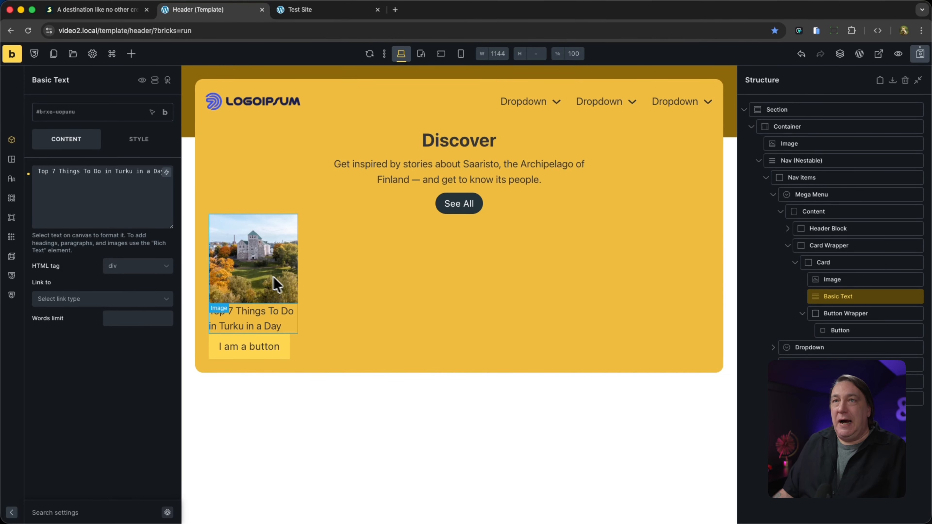
{"action": "left_click", "coordinate": [127, 11]}
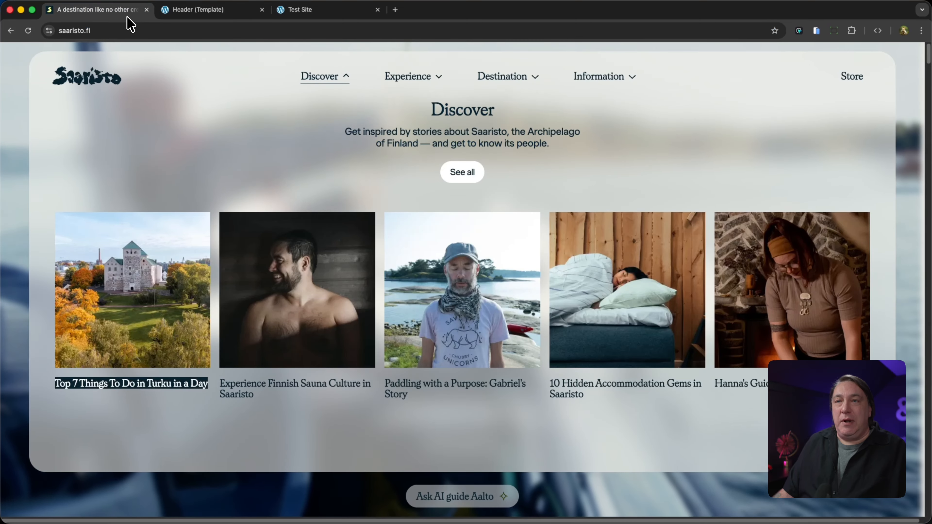
{"action": "left_click", "coordinate": [198, 16]}
{"action": "left_click", "coordinate": [280, 348]}
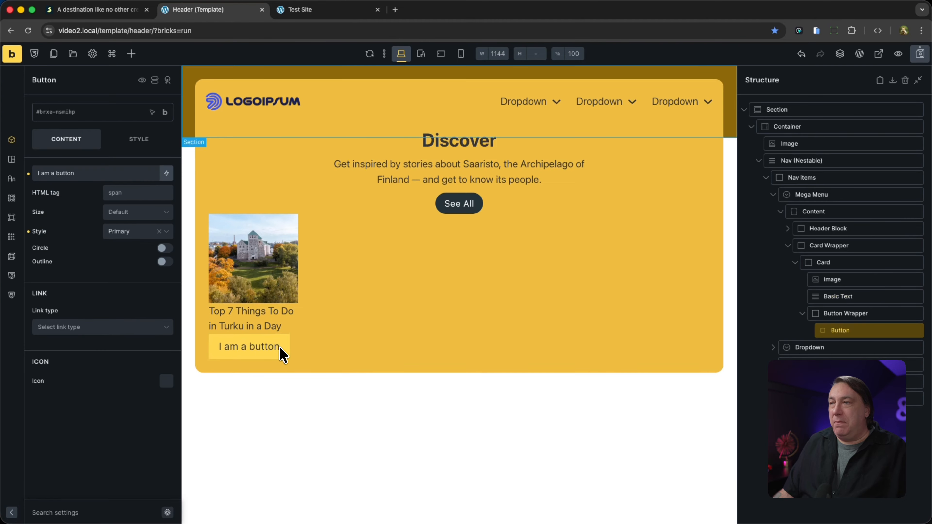
{"action": "left_click", "coordinate": [888, 318]}
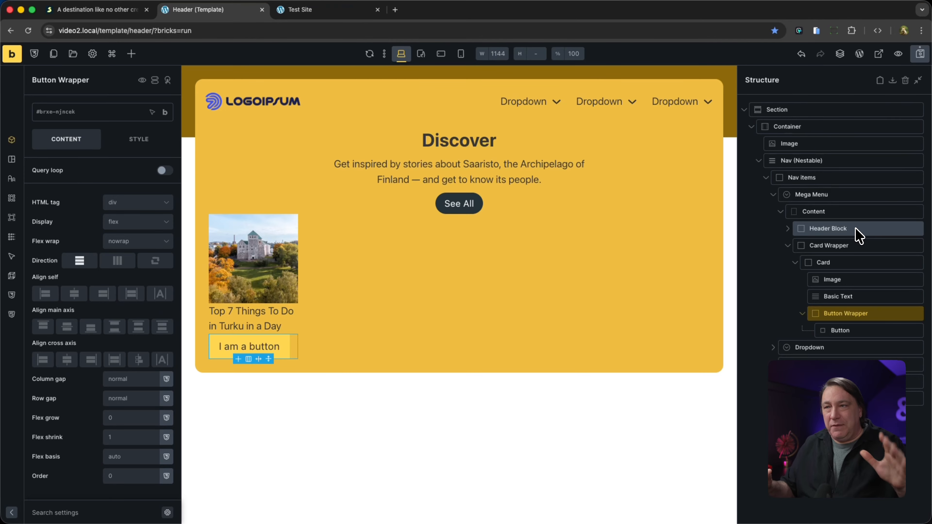
Create the global class "mm-card-wrapper" on the Card element
{"action": "left_click", "coordinate": [854, 266]}
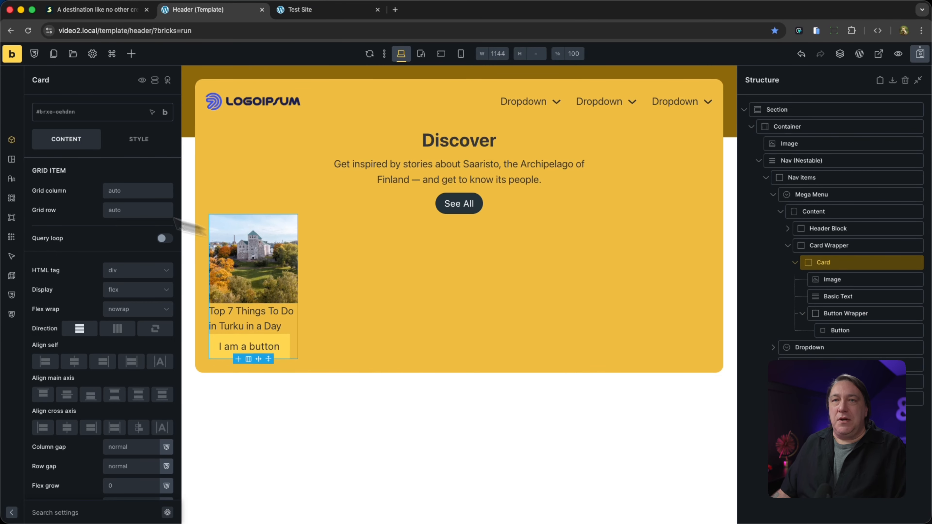
{"action": "left_click", "coordinate": [85, 115]}
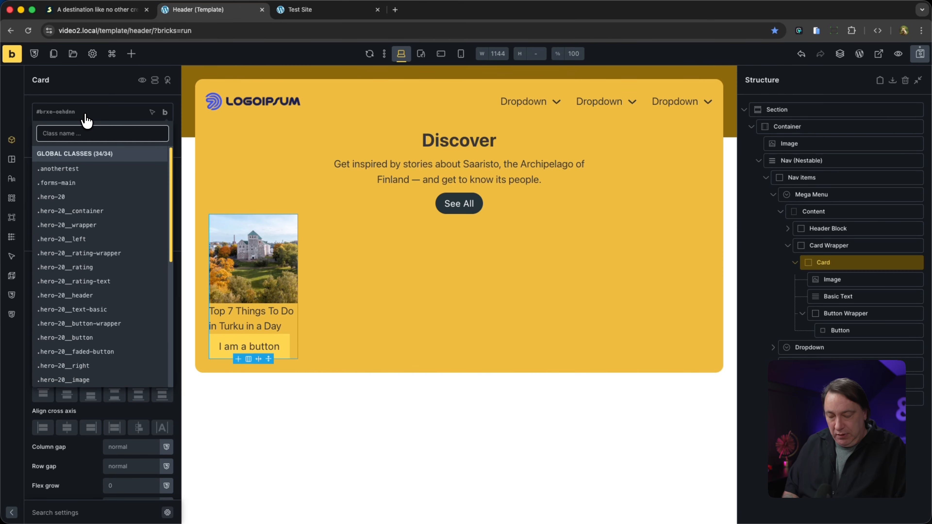
{"action": "type", "text": "mm-card-wrapper"}
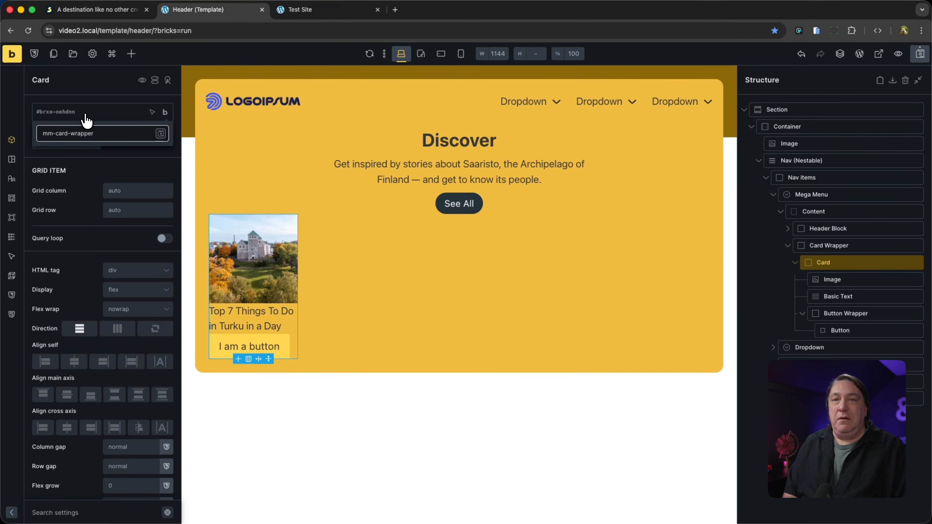
{"action": "key", "text": "Return"}
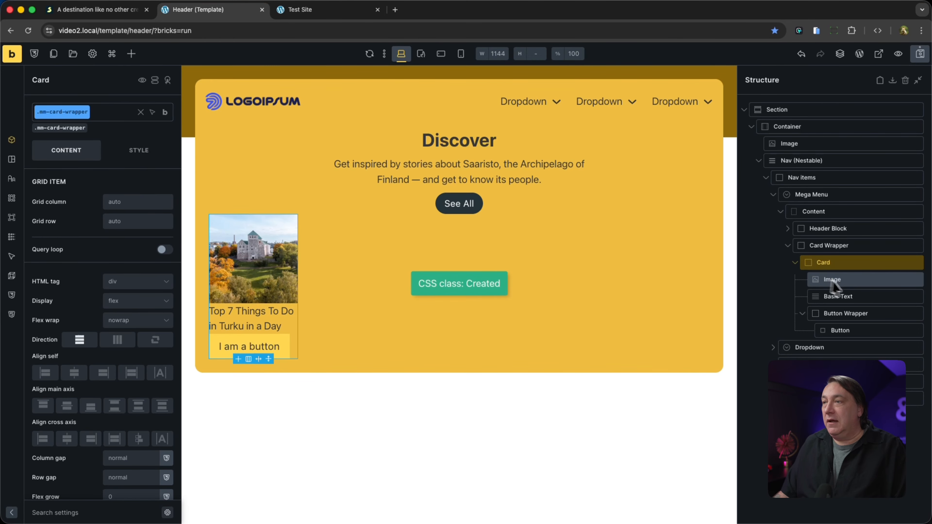
Create the global class "mm-image" on the Image element inside the Card
{"action": "left_click", "coordinate": [840, 281]}
{"action": "left_click", "coordinate": [104, 112]}
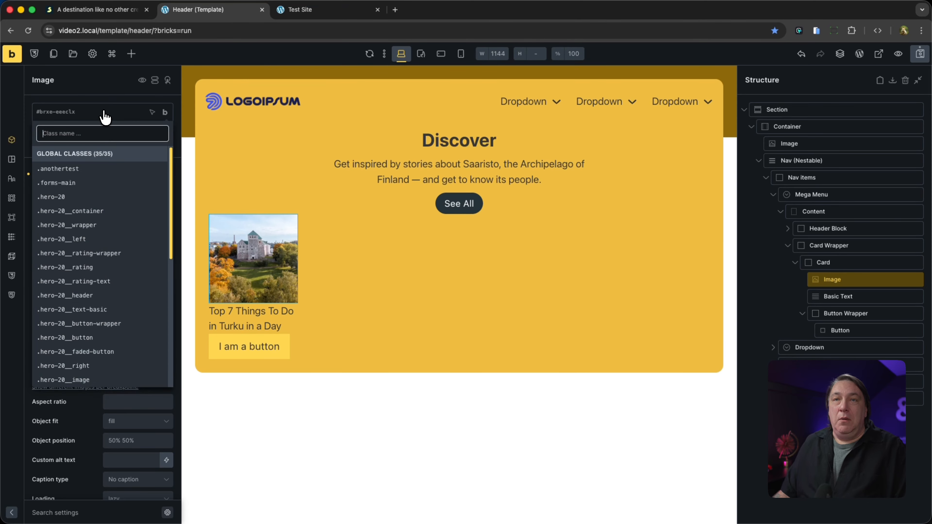
{"action": "type", "text": "mm-"}
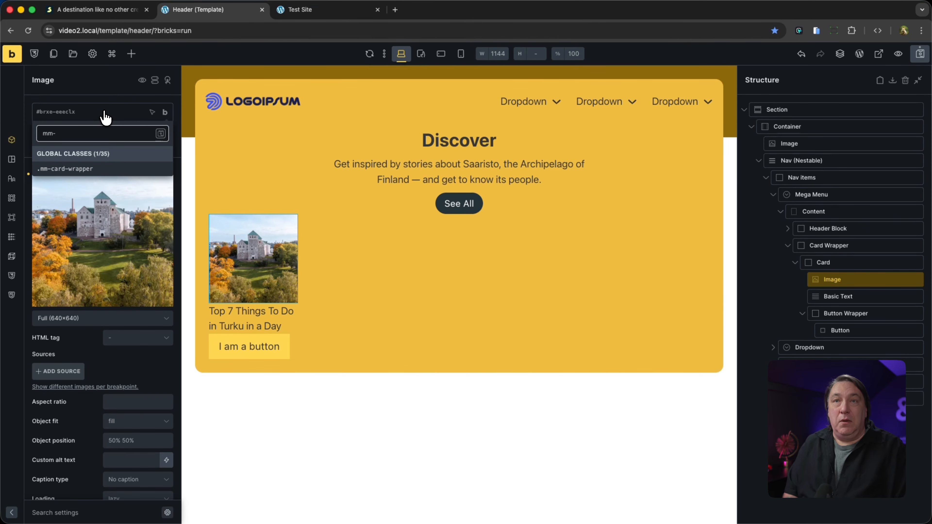
{"action": "type", "text": "image"}
{"action": "key", "text": "Return"}
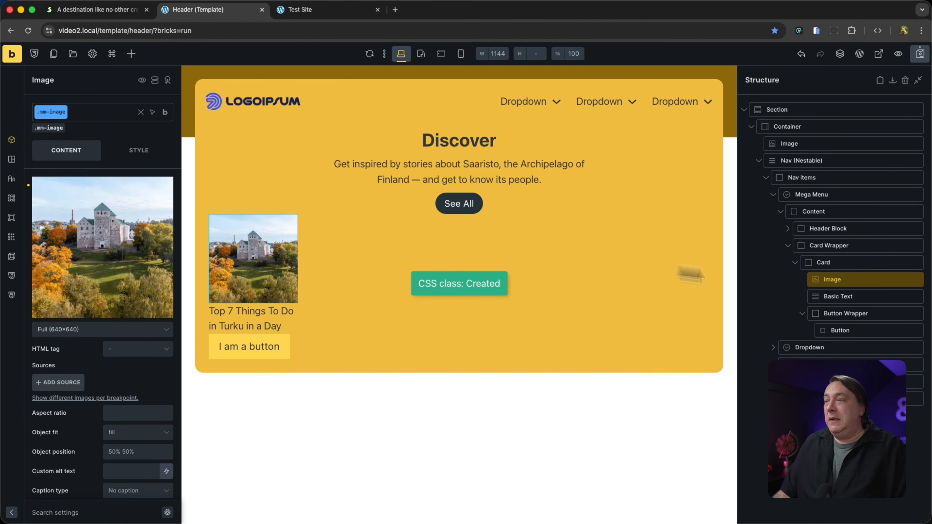
Create the global class "mm-text" on the Card's Basic Text element
{"action": "left_click", "coordinate": [843, 298]}
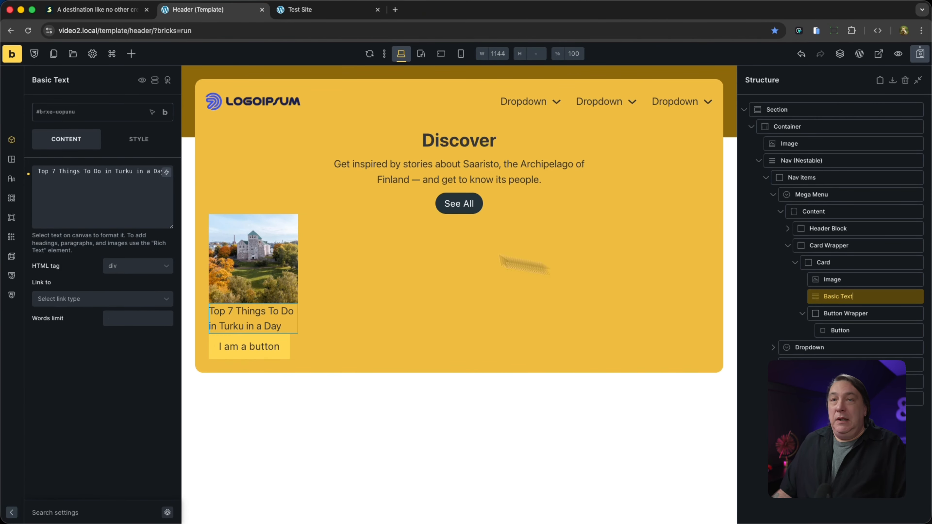
{"action": "left_click", "coordinate": [91, 117]}
{"action": "type", "text": "mm-text"}
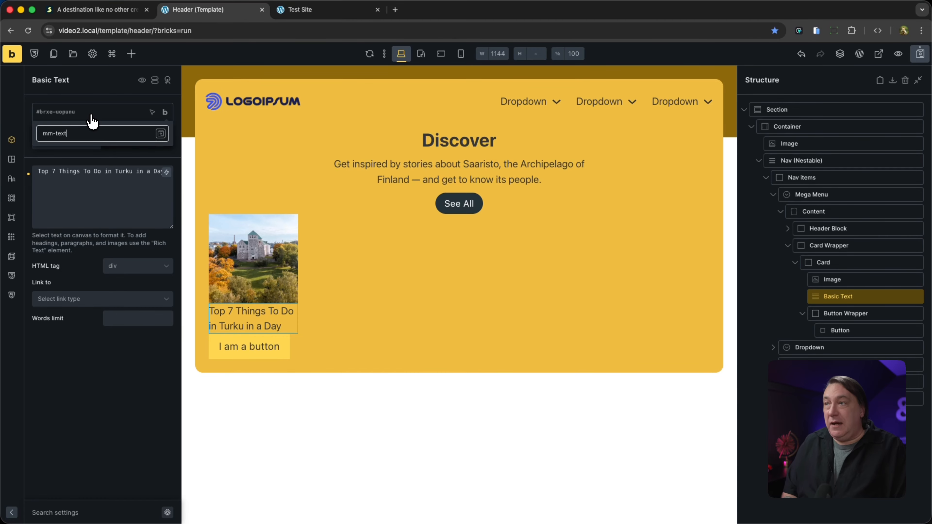
{"action": "key", "text": "Return"}
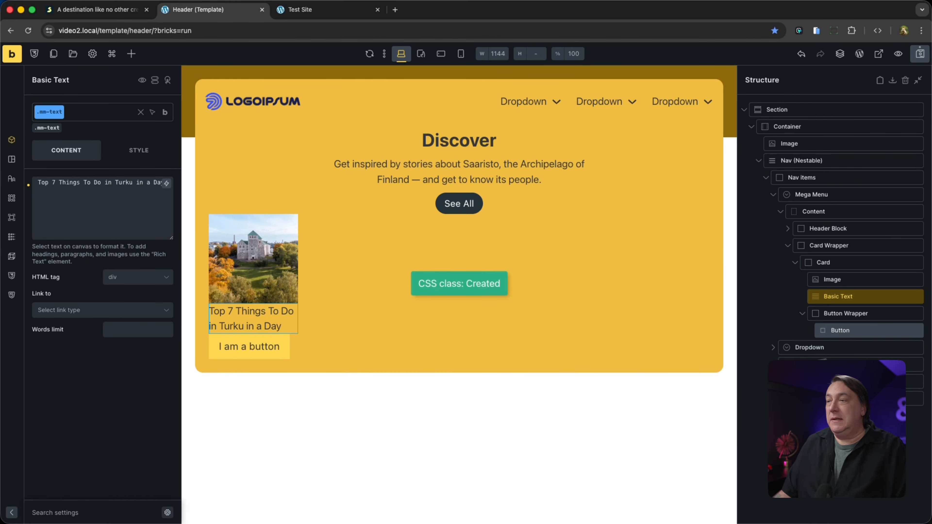
Create the global class "mm-button-wrapper" on the Card's Button Wrapper
{"action": "left_click", "coordinate": [873, 318]}
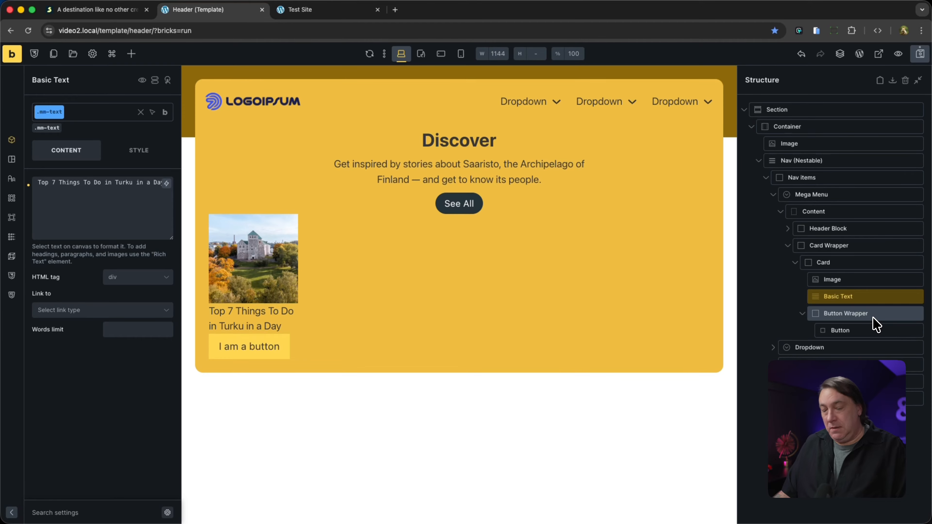
{"action": "double_click", "coordinate": [869, 318]}
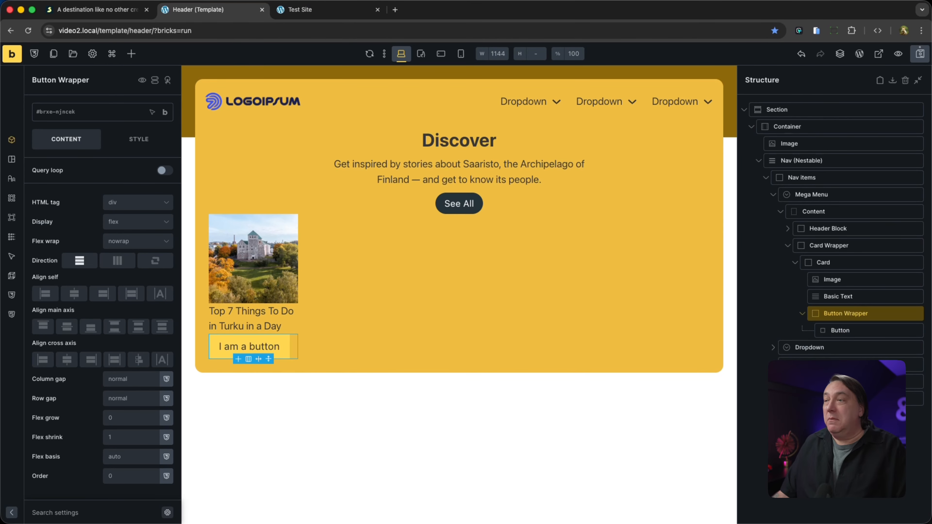
{"action": "left_click", "coordinate": [78, 114]}
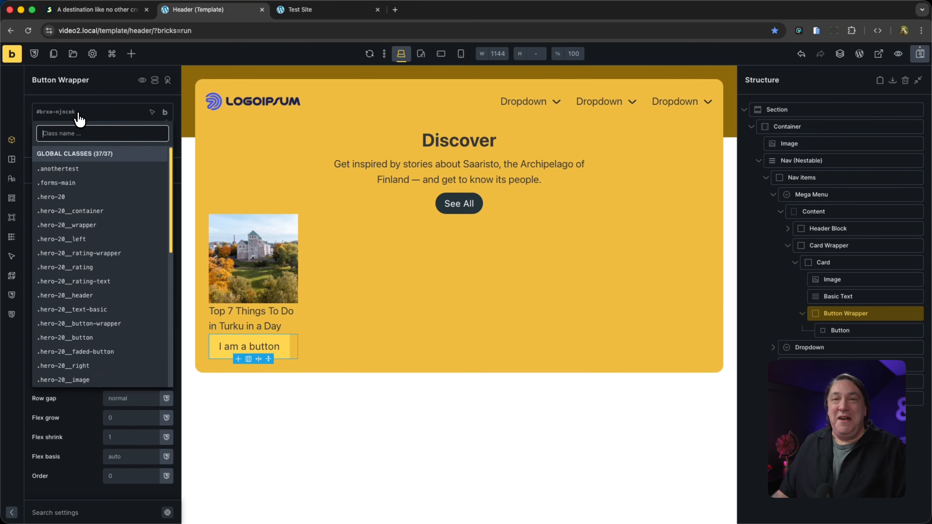
{"action": "type", "text": "mm-"}
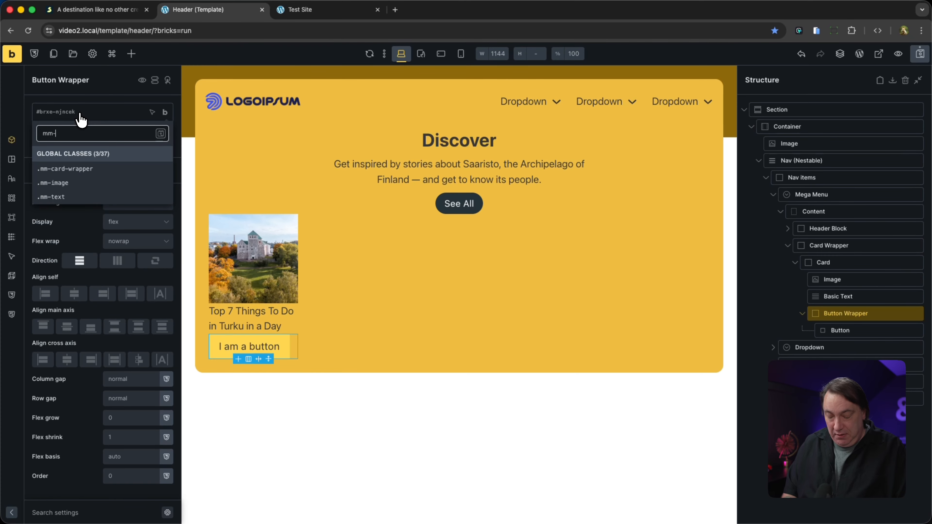
{"action": "type", "text": "button-wrapper"}
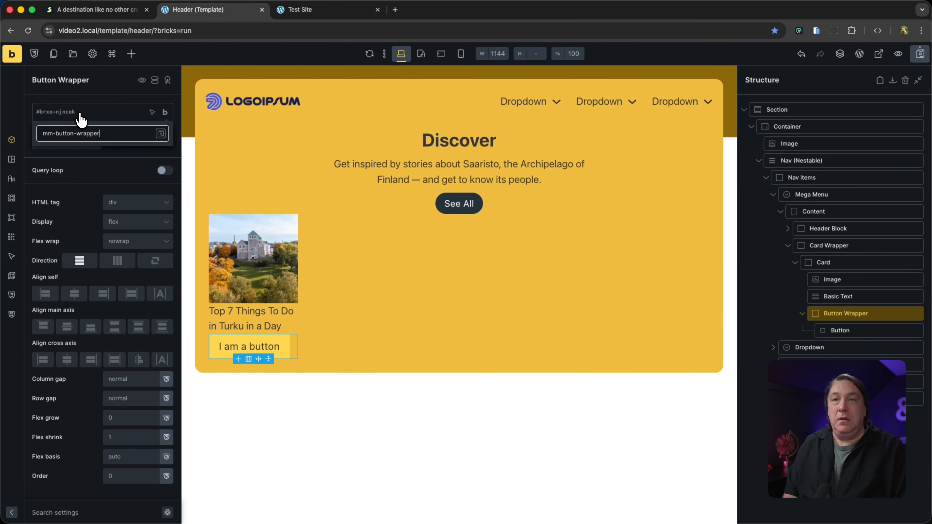
{"action": "key", "text": "Return"}
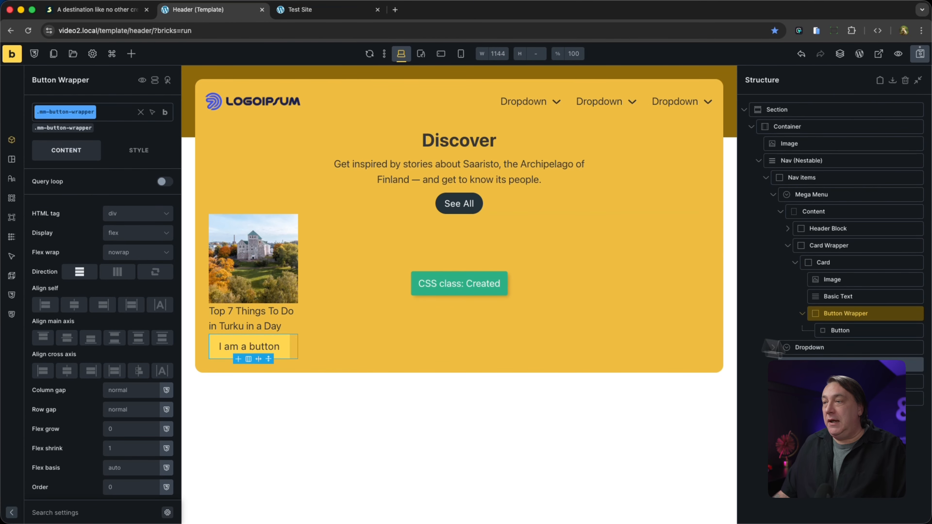
Create the global class "mm-button" on the Button inside the Button Wrapper, and reselect the Card element
{"action": "left_click", "coordinate": [860, 332]}
{"action": "left_click", "coordinate": [88, 112]}
{"action": "type", "text": "m"}
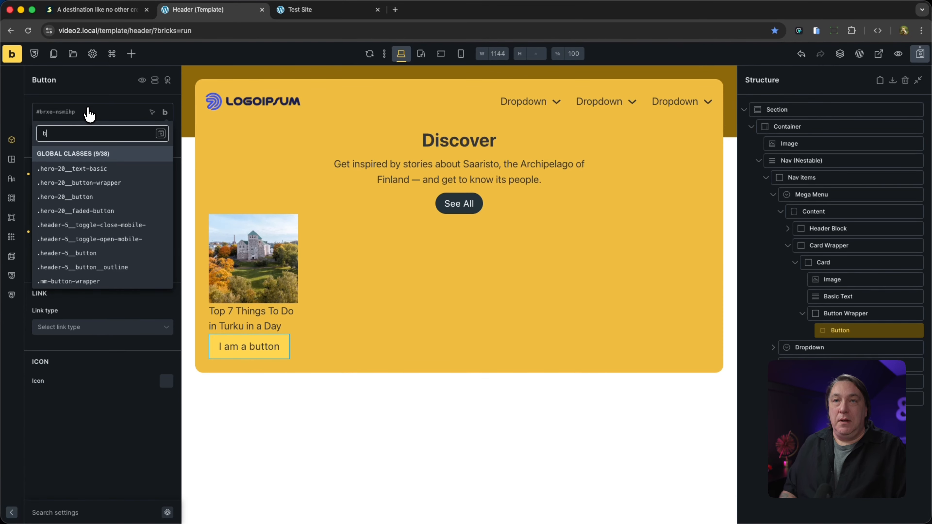
{"action": "type", "text": "m-button"}
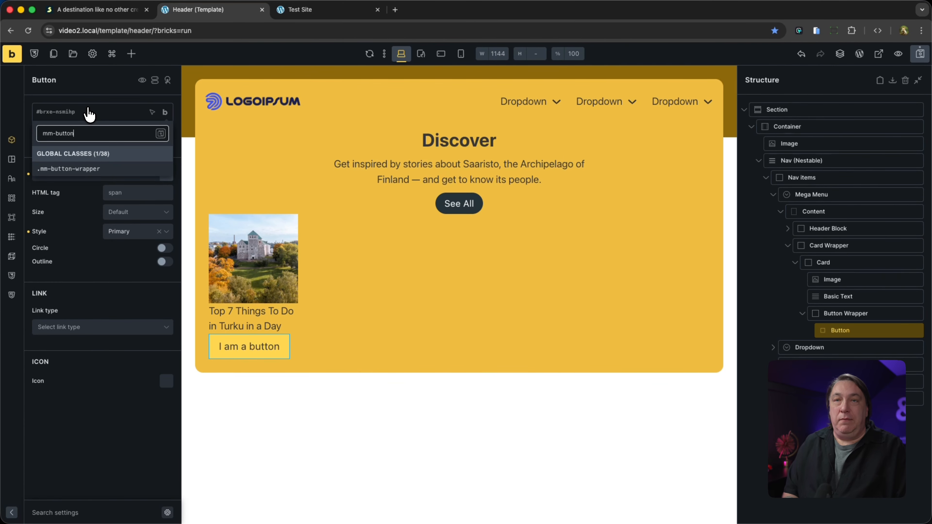
{"action": "key", "text": "Return"}
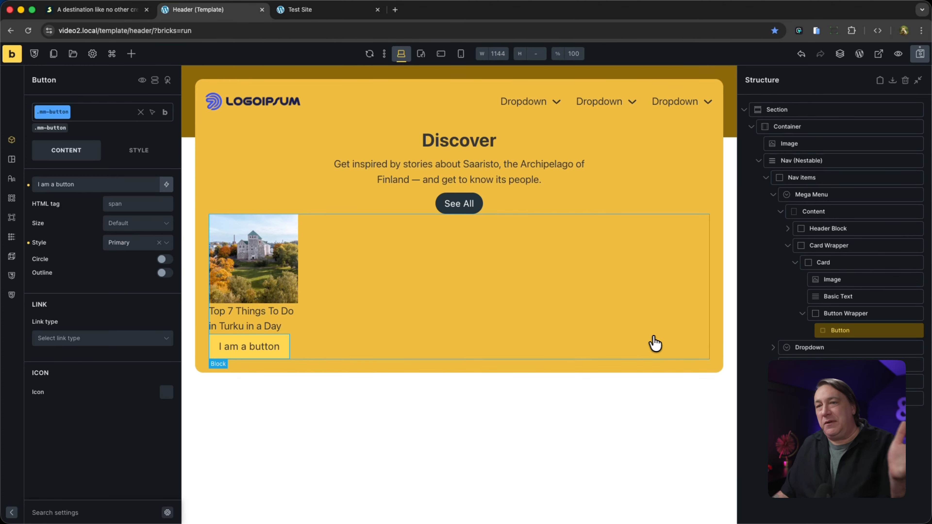
{"action": "double_click", "coordinate": [849, 264]}
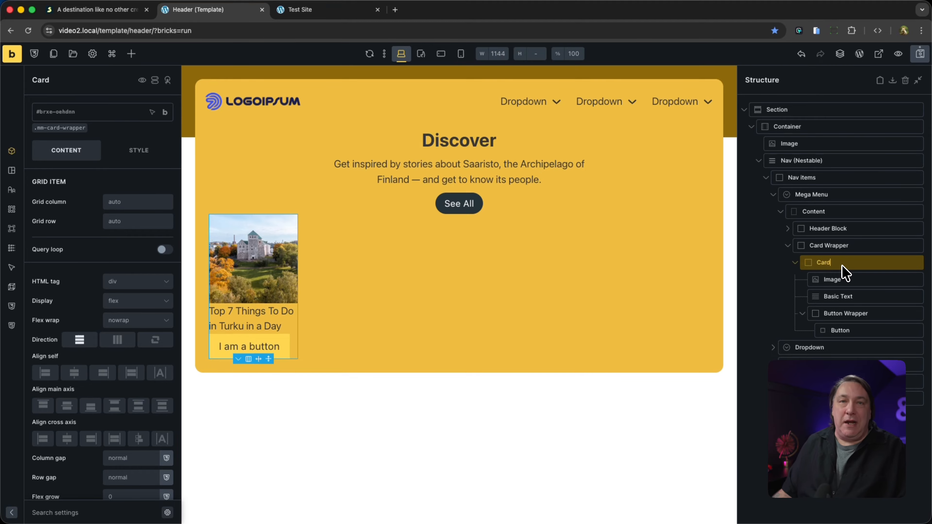
Duplicate the Card four times so the Card Wrapper grid holds five cards
{"action": "key", "text": "super+d"}
{"action": "key", "text": "super+d"}
{"action": "key", "text": "super+d"}
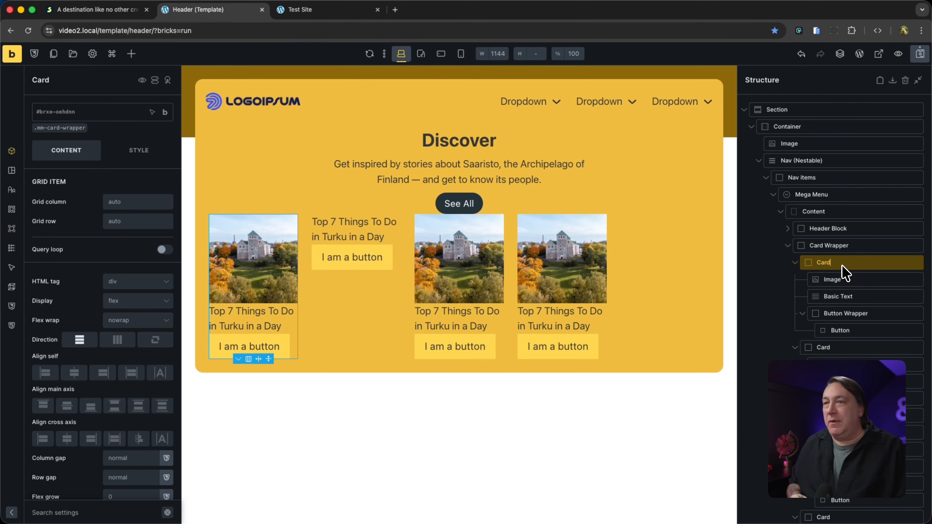
{"action": "key", "text": "super+d"}
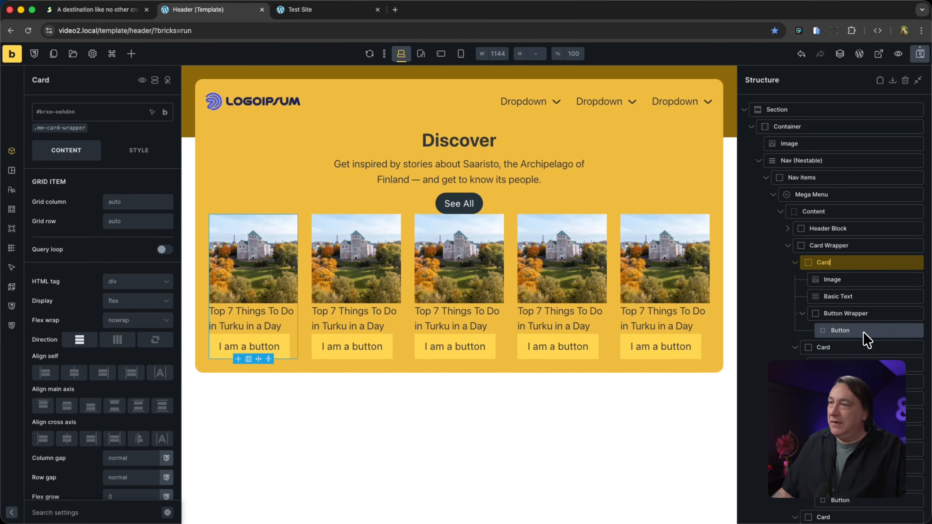
Try setting the first card's Button Wrapper display to none at element level, and clear that setting
{"action": "left_click", "coordinate": [872, 317]}
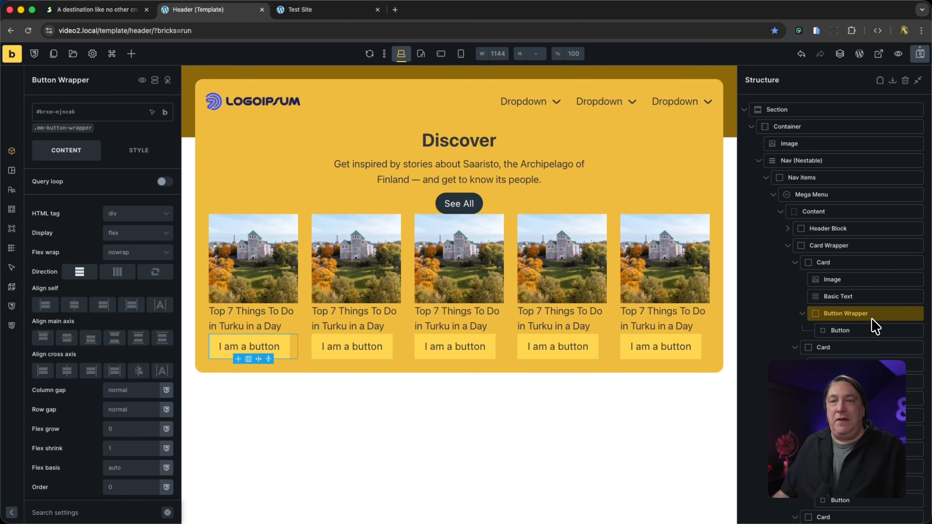
{"action": "left_click", "coordinate": [126, 235]}
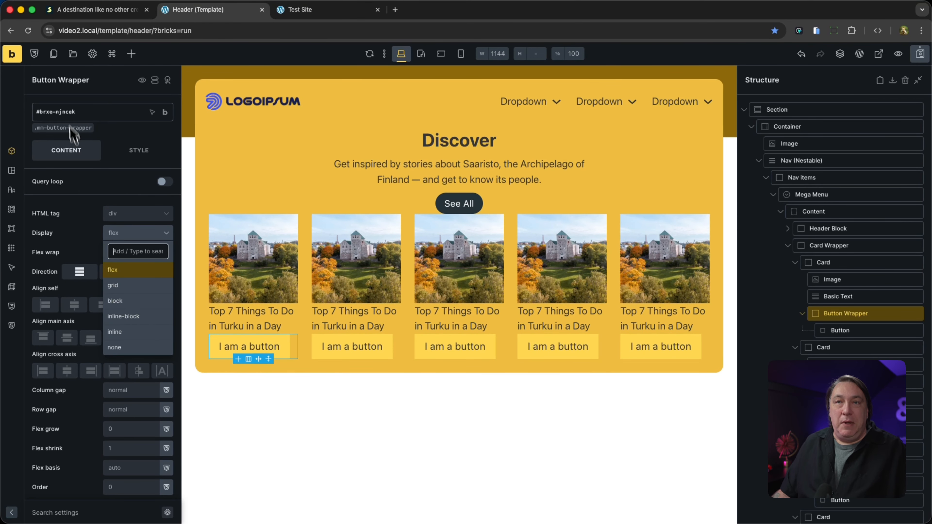
{"action": "left_click", "coordinate": [120, 349]}
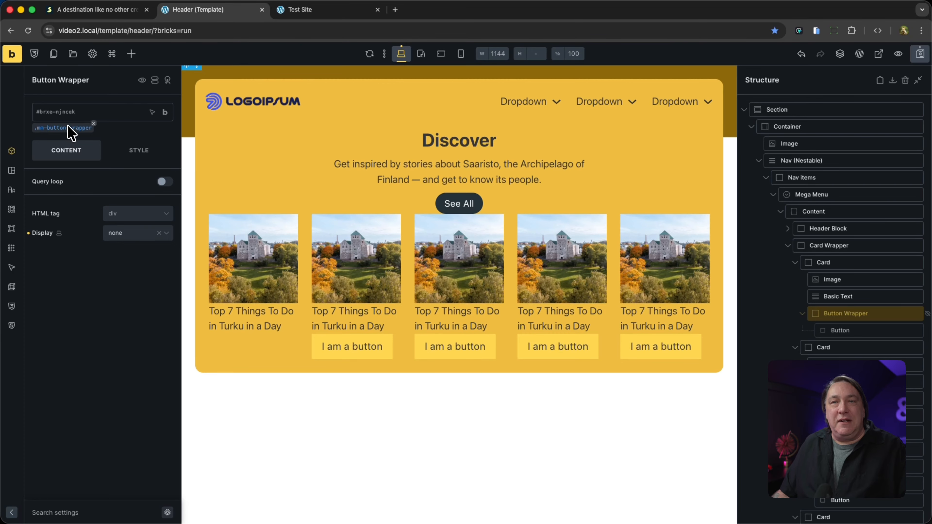
{"action": "left_click", "coordinate": [29, 234]}
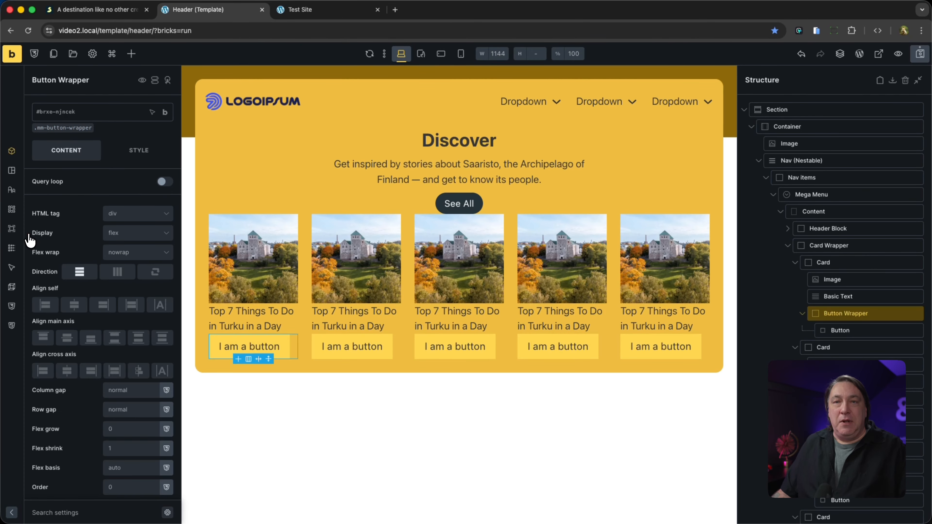
Set display to none on the "mm-button-wrapper" class of the Button Wrapper
{"action": "left_click", "coordinate": [65, 129]}
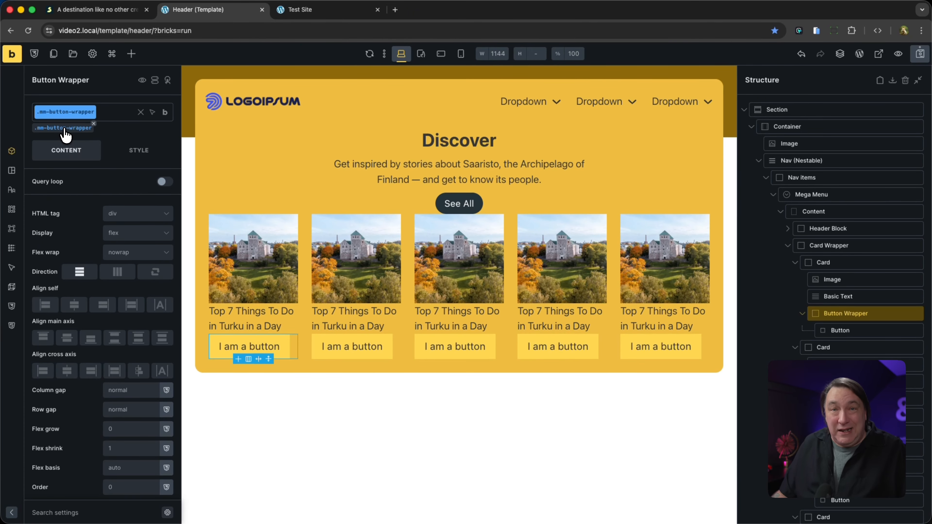
{"action": "left_click", "coordinate": [123, 254]}
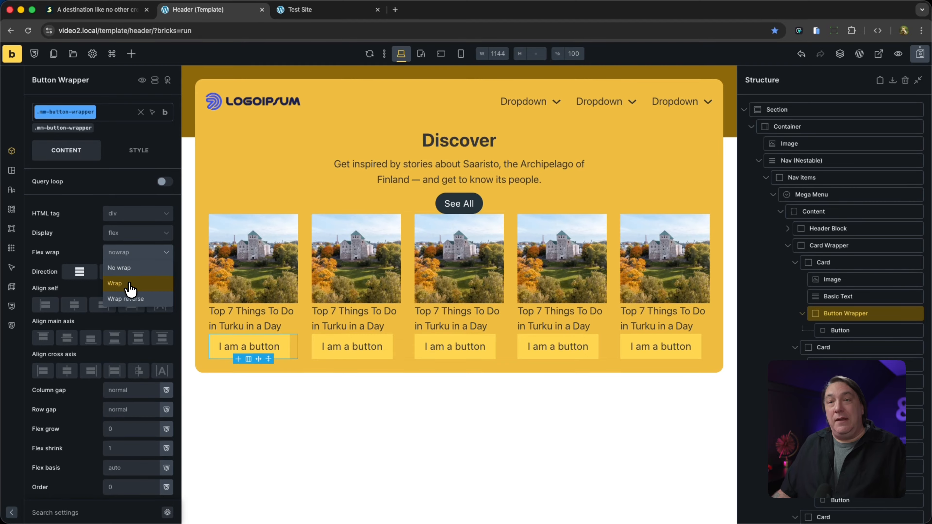
{"action": "left_click", "coordinate": [87, 252]}
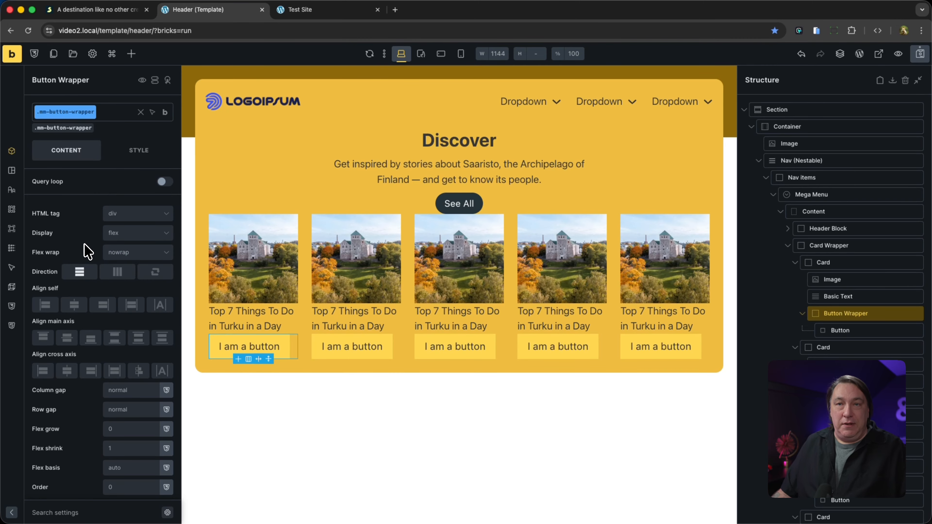
{"action": "left_click", "coordinate": [138, 238]}
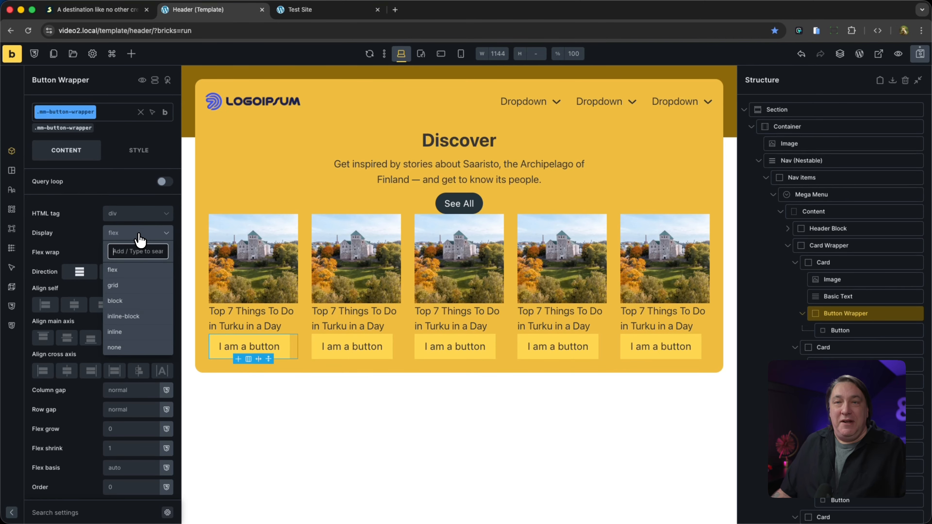
{"action": "left_click", "coordinate": [135, 348]}
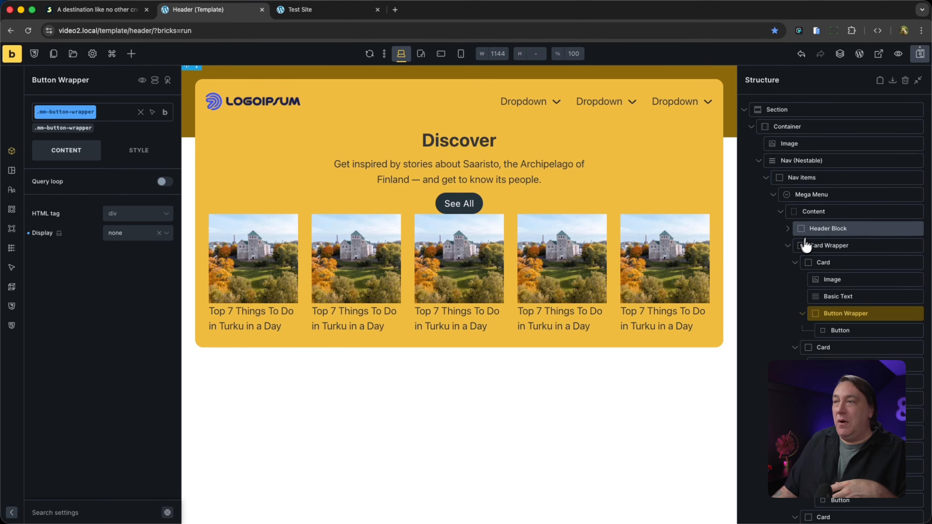
Collapse the Card Wrapper in the structure tree and set the mega menu Content element's row gap to var(--space-m)
{"action": "double_click", "coordinate": [865, 250]}
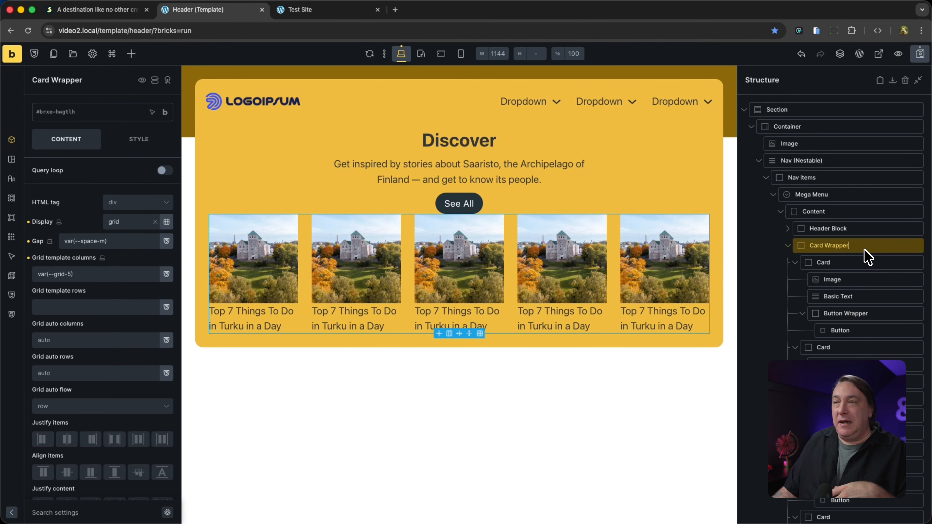
{"action": "double_click", "coordinate": [863, 213]}
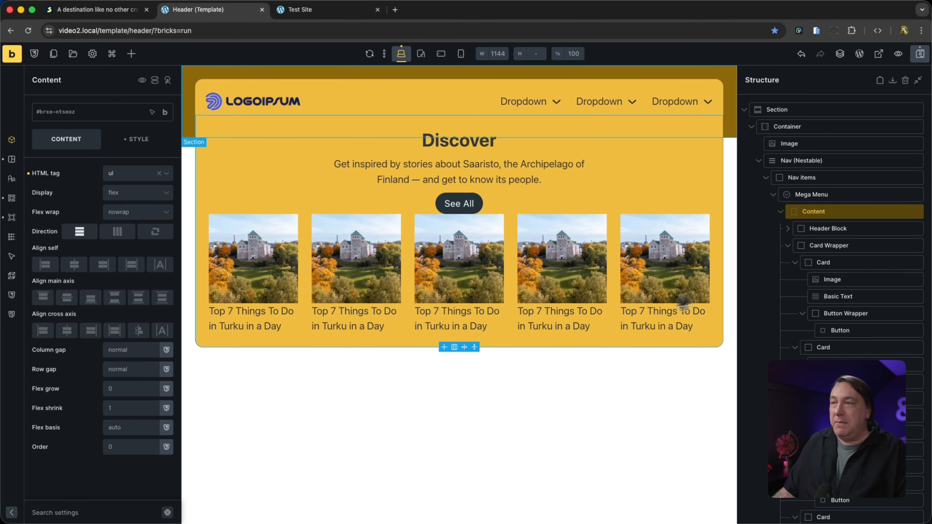
{"action": "left_click", "coordinate": [787, 246]}
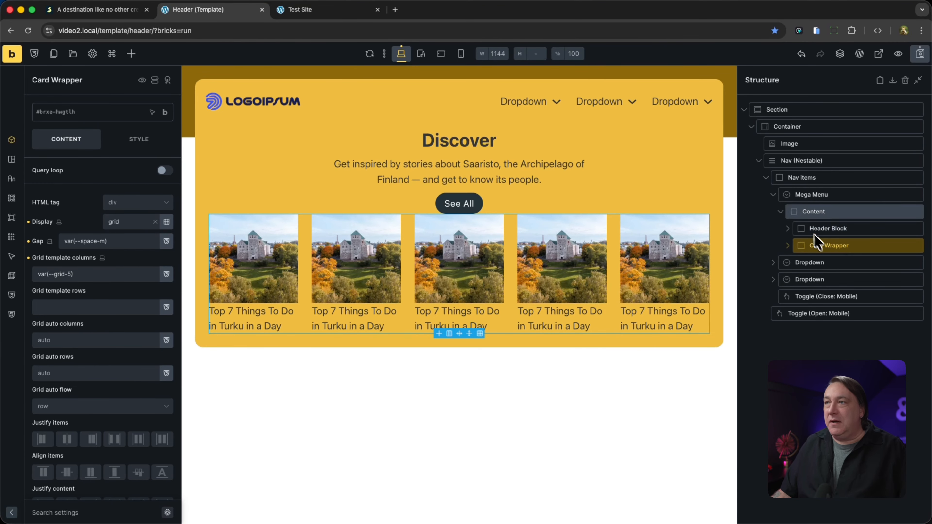
{"action": "left_click", "coordinate": [849, 212]}
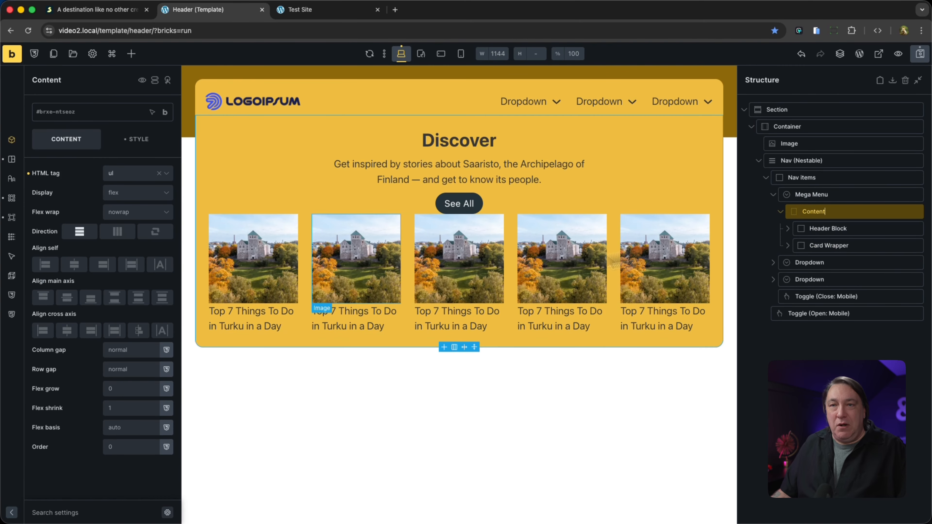
{"action": "left_click", "coordinate": [167, 370]}
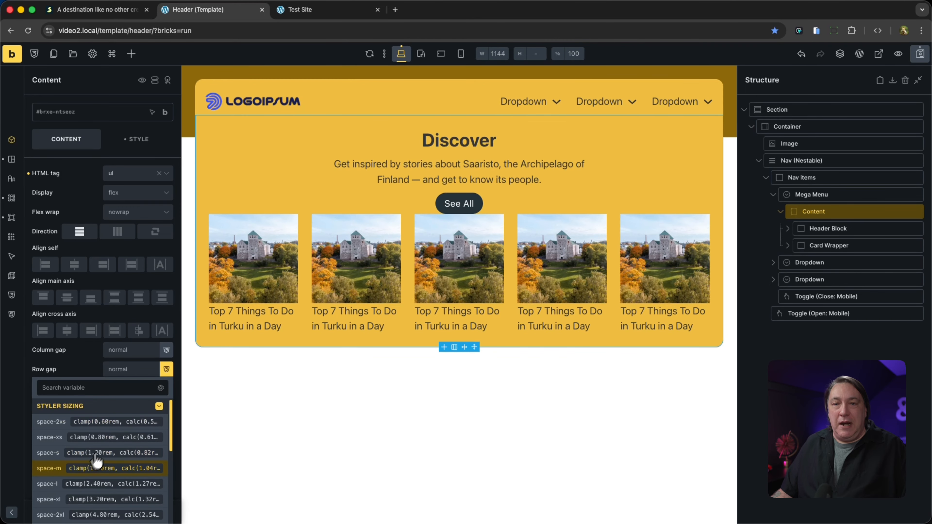
{"action": "left_click", "coordinate": [61, 474]}
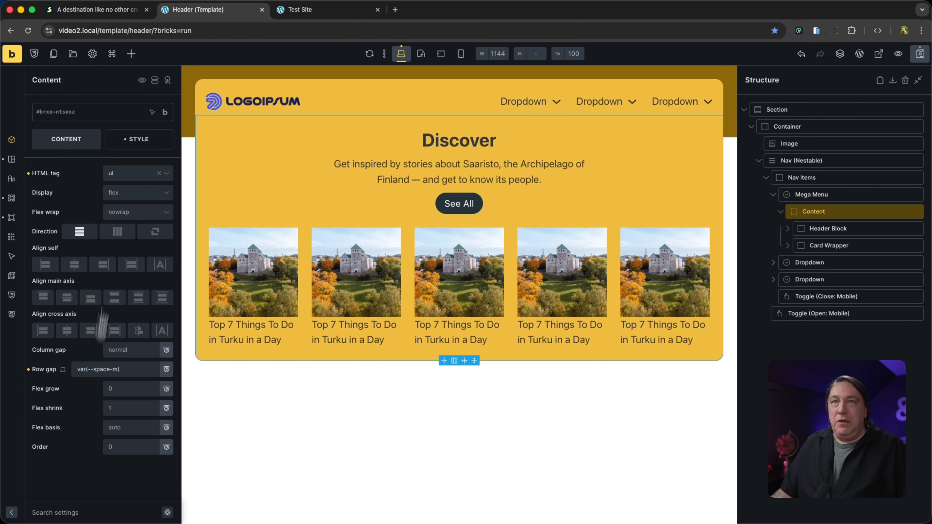
Compare the spacing with the Saaristo reference page and set the Content element's row gap to var(--space-l)
{"action": "left_click", "coordinate": [115, 10]}
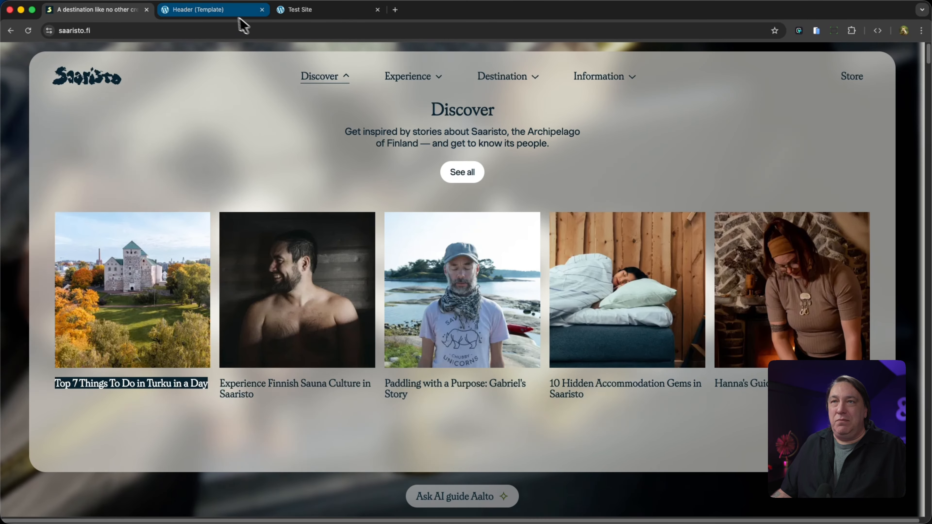
{"action": "left_click", "coordinate": [235, 10]}
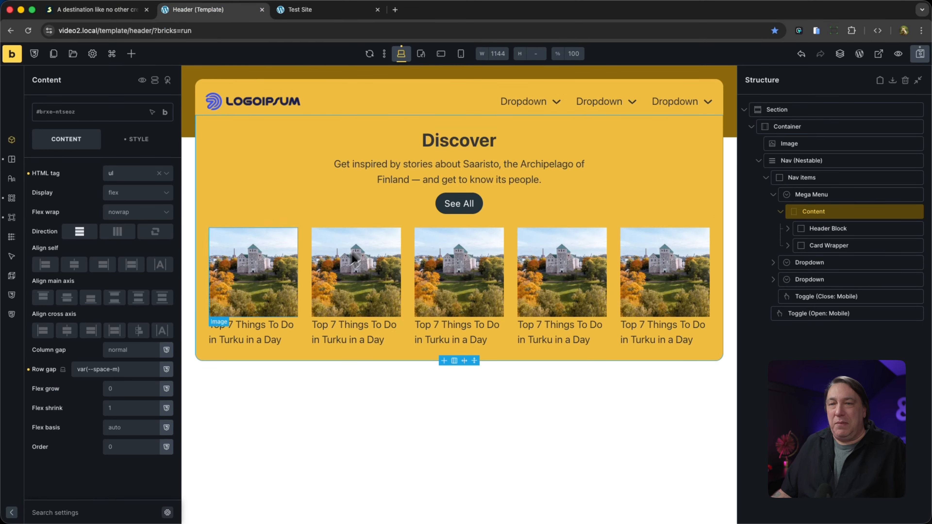
{"action": "left_click", "coordinate": [166, 369]}
{"action": "left_click", "coordinate": [84, 484]}
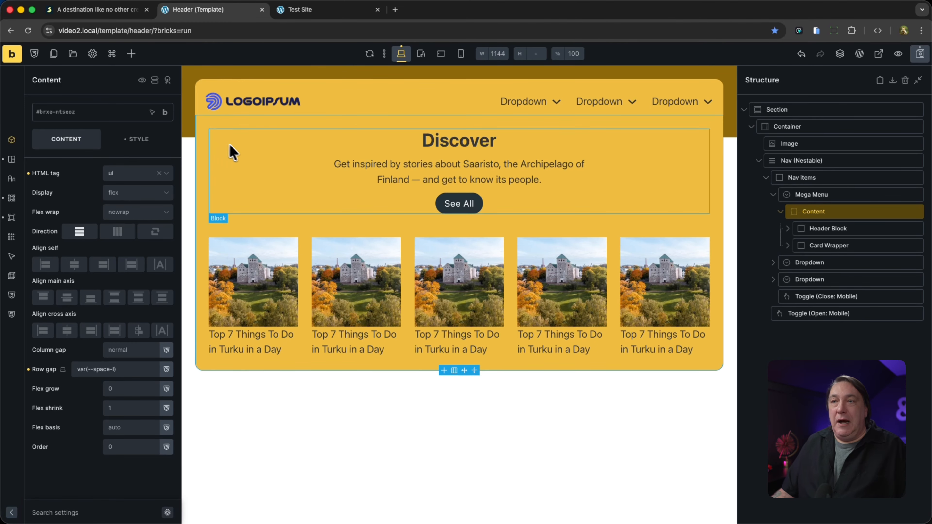
Check the image order on the Saaristo reference page and replace the second card's image with the shirtless man against a dark background
{"action": "left_click", "coordinate": [332, 284]}
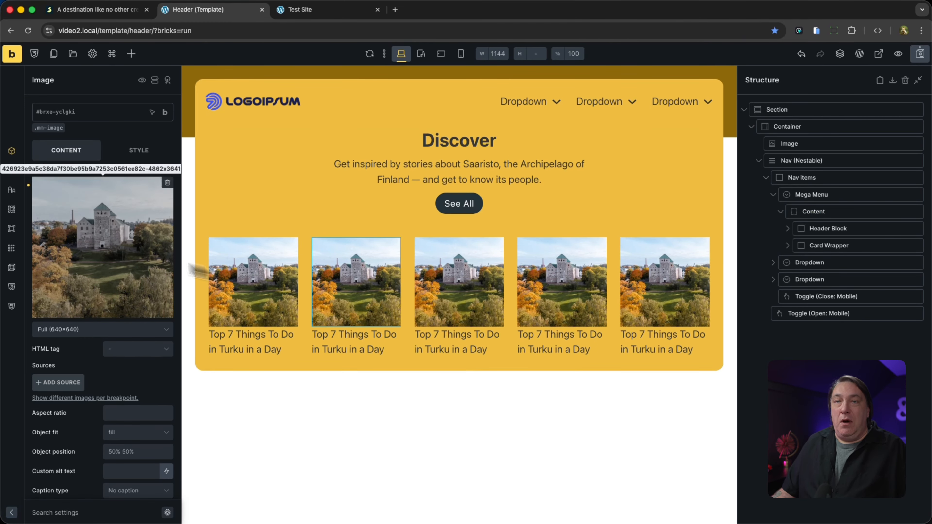
{"action": "left_click", "coordinate": [98, 10]}
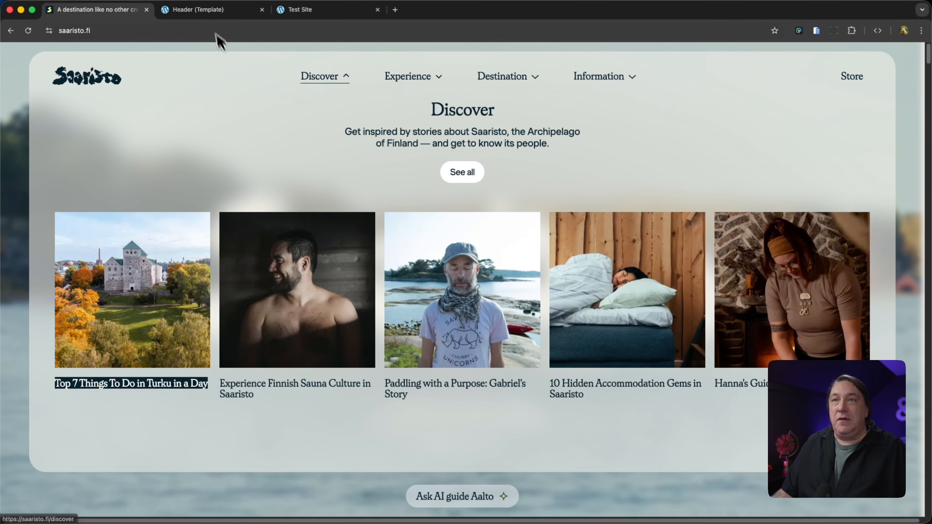
{"action": "left_click", "coordinate": [211, 10]}
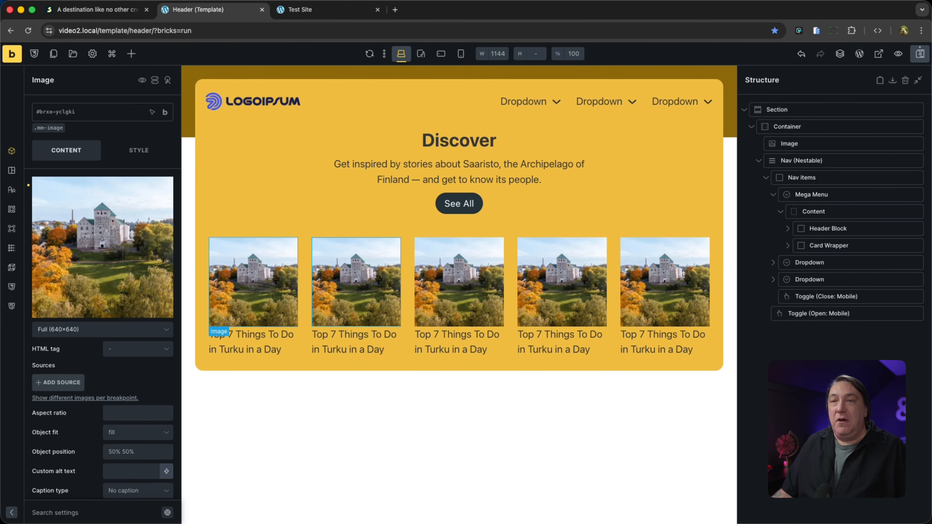
{"action": "left_click", "coordinate": [76, 251]}
{"action": "left_click", "coordinate": [207, 179]}
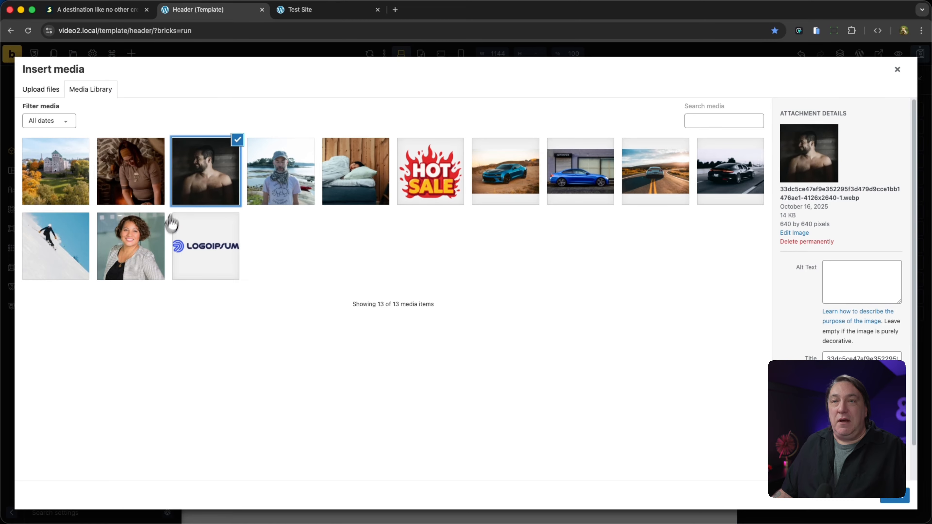
{"action": "left_click", "coordinate": [894, 497]}
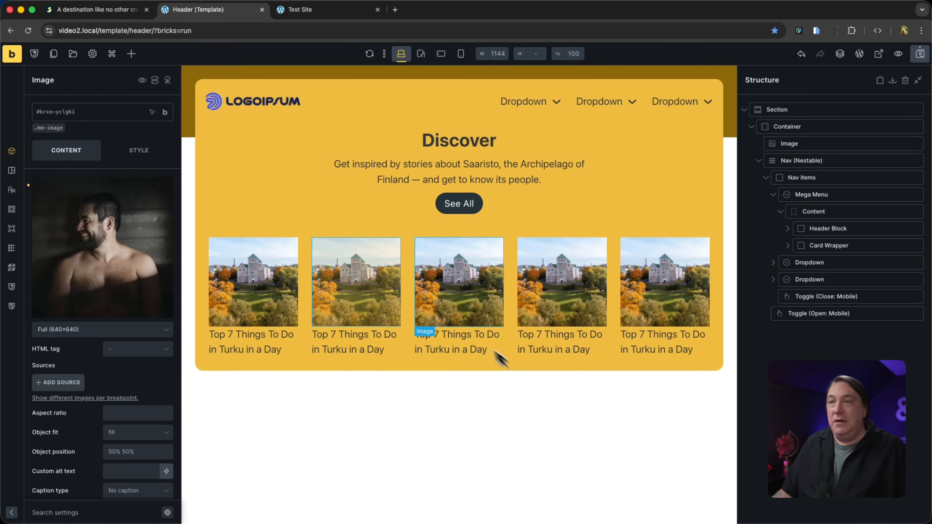
Replace the third card's image with the media library photo of the man in a cap by the water
{"action": "left_click", "coordinate": [474, 292]}
{"action": "left_click", "coordinate": [123, 246]}
{"action": "left_click", "coordinate": [280, 169]}
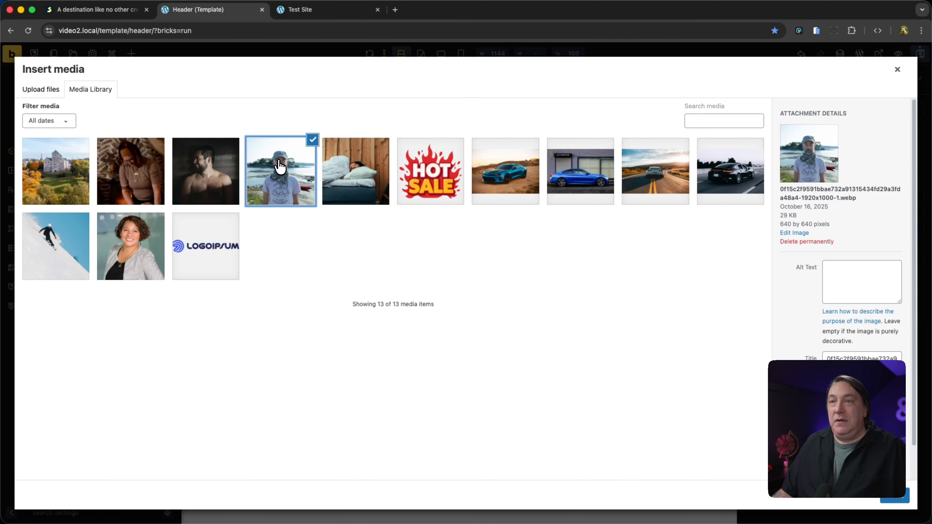
{"action": "left_click", "coordinate": [900, 502]}
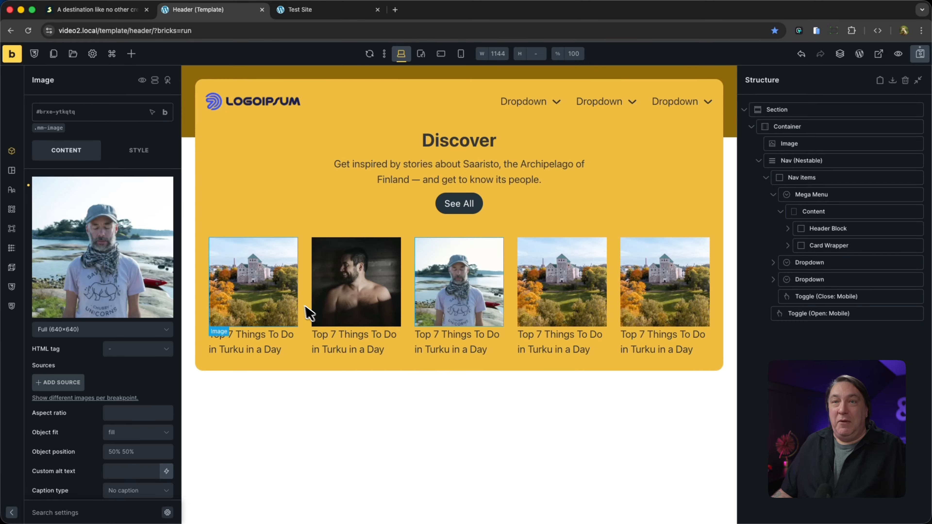
Replace the fourth card's image with the media library photo of the person sleeping against a wooden wall
{"action": "left_click", "coordinate": [567, 297]}
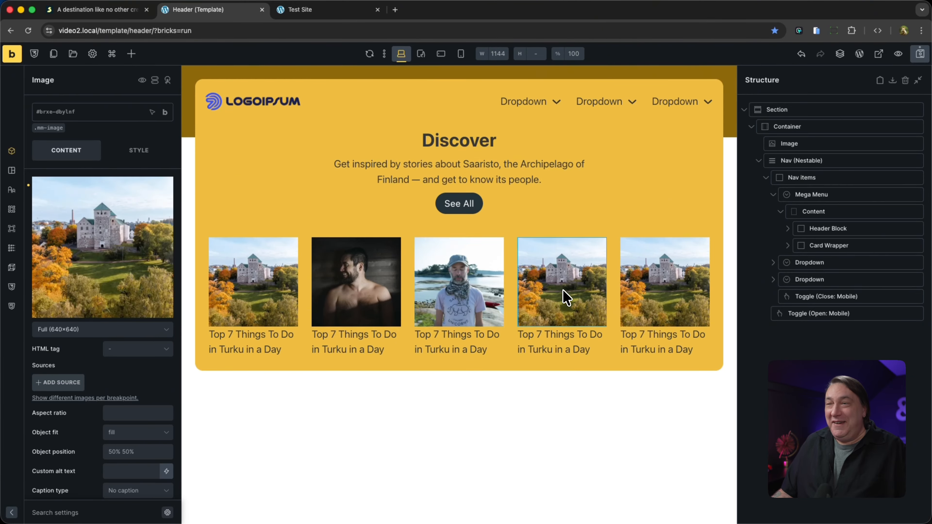
{"action": "left_click", "coordinate": [118, 244]}
{"action": "left_click", "coordinate": [355, 181]}
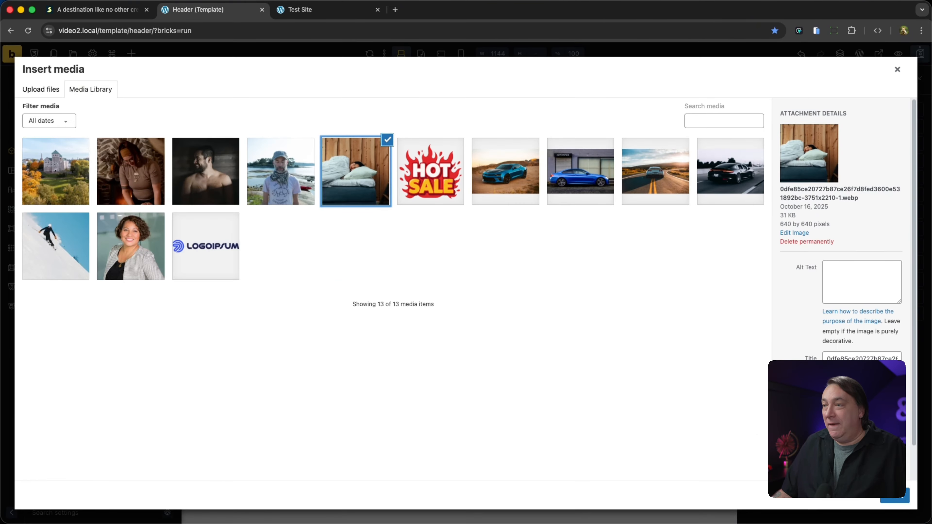
{"action": "left_click", "coordinate": [895, 501]}
Replace the fifth card's image with the media library photo of the woman in a headband by the fireplace
{"action": "left_click", "coordinate": [659, 300]}
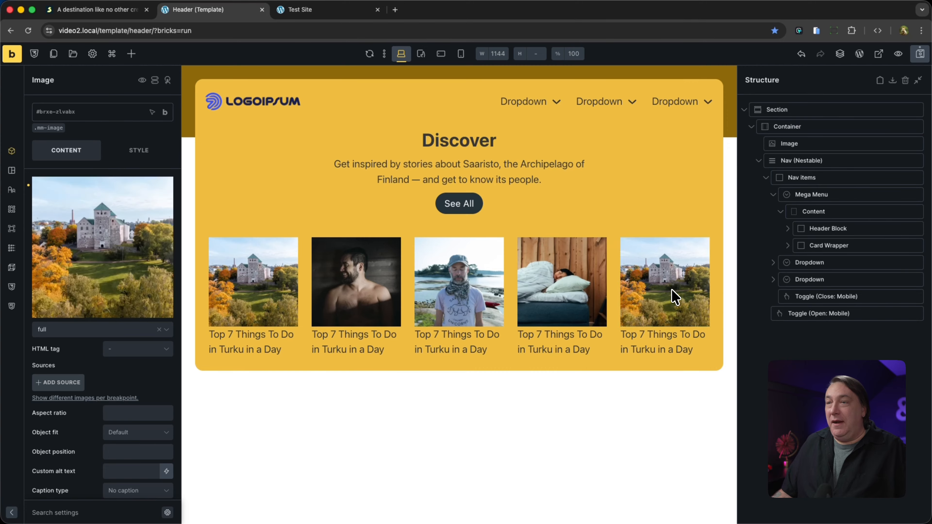
{"action": "left_click", "coordinate": [128, 262]}
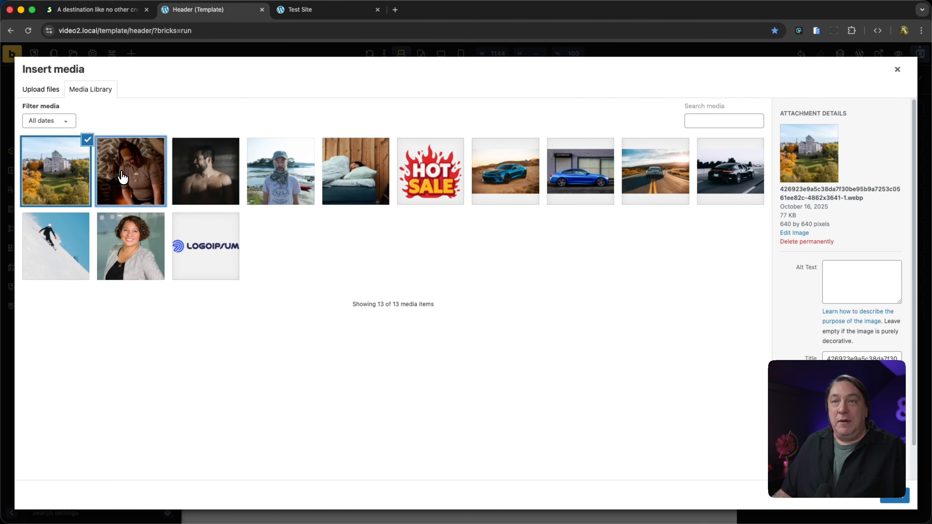
{"action": "left_click", "coordinate": [128, 185]}
{"action": "left_click", "coordinate": [894, 500]}
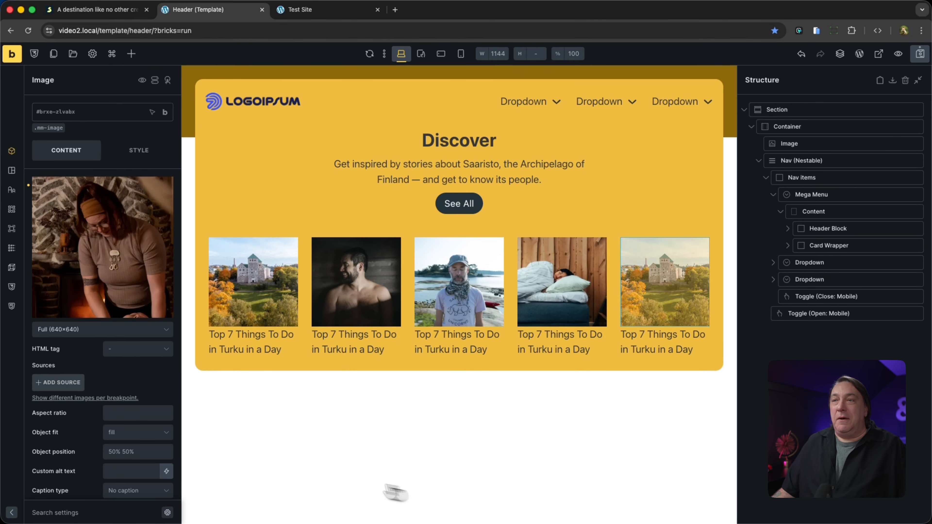
Replace the Basic Text of the second to fifth cards with the story texts taken from the Saaristo site
{"action": "left_click", "coordinate": [125, 11]}
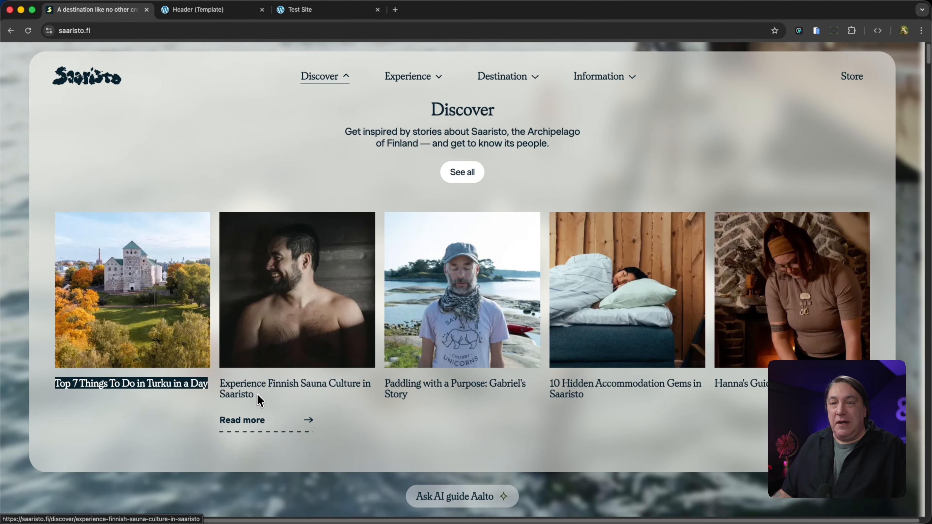
{"action": "left_click", "coordinate": [234, 392]}
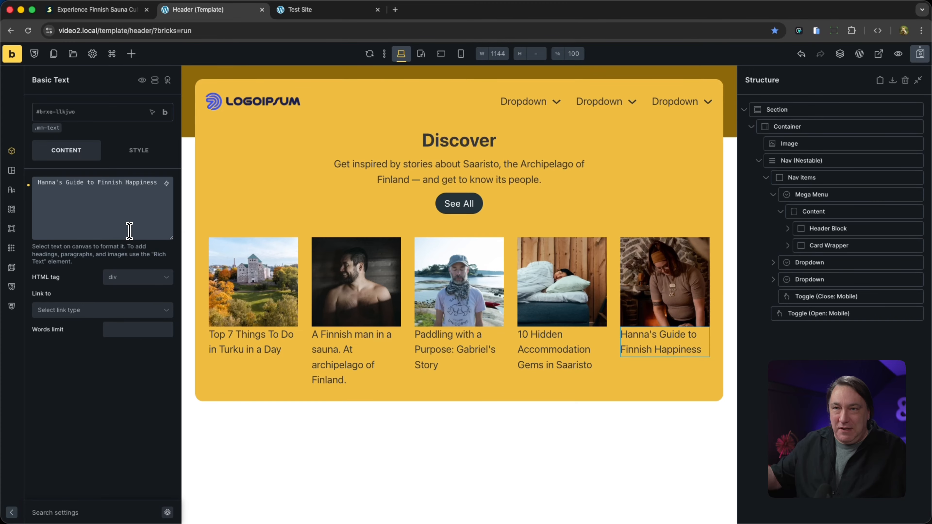
Save the header template and switch to the Test Site front end to check the result
{"action": "left_click", "coordinate": [910, 61]}
{"action": "left_click", "coordinate": [341, 11]}
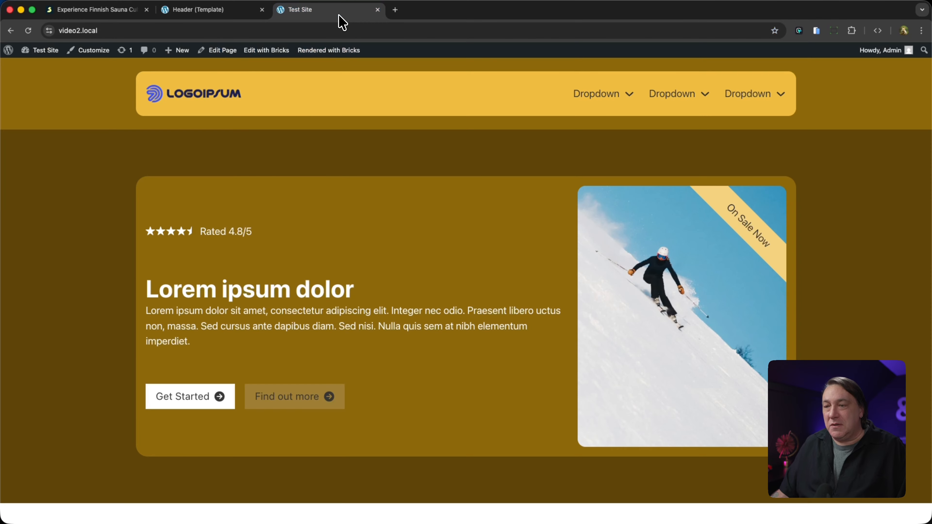
Check the first dropdown's mega menu on the reloaded Test Site front end, then return to the header template
{"action": "left_click", "coordinate": [28, 30]}
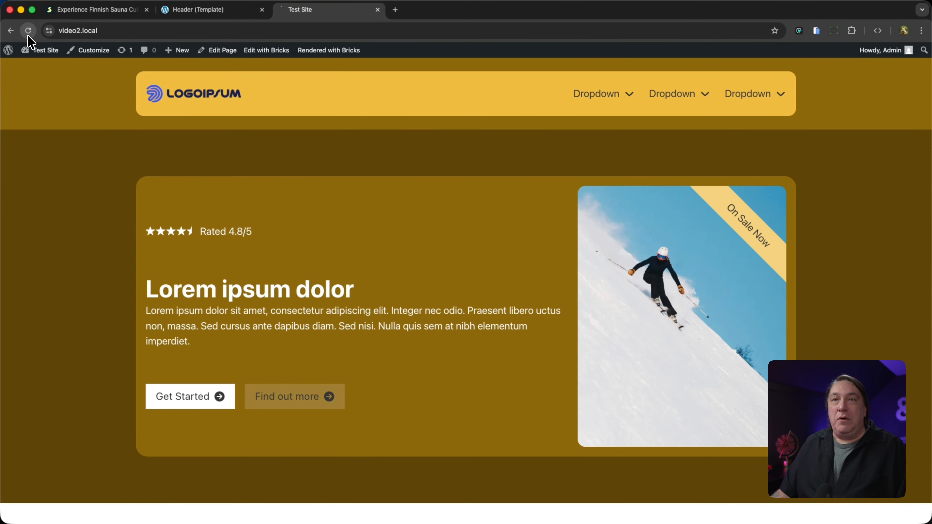
{"action": "mouse_move", "coordinate": [624, 102]}
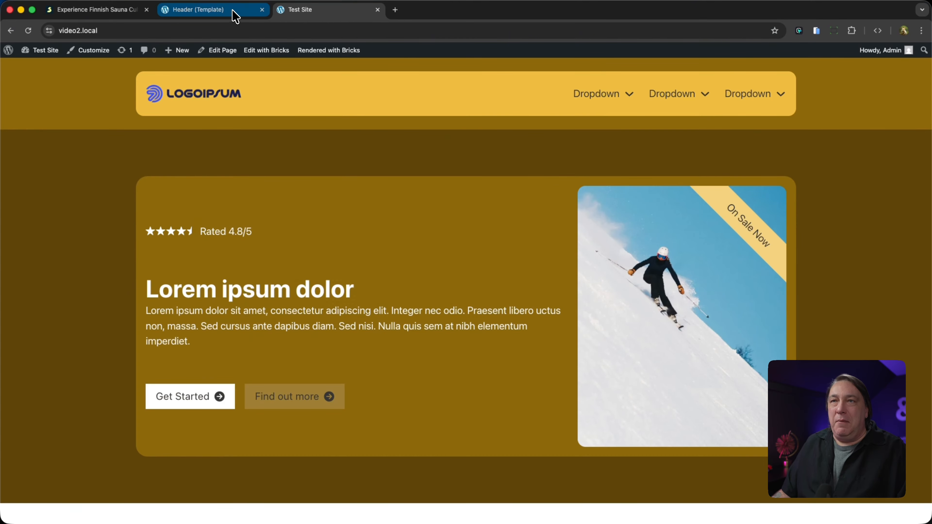
{"action": "left_click", "coordinate": [235, 17]}
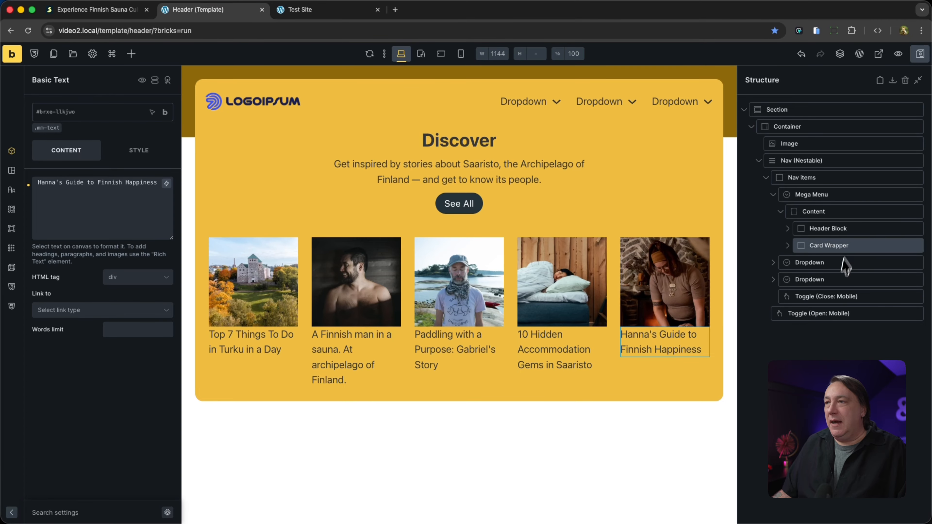
Clear the Display value none from the mm-button-wrapper class on the first card's Button Wrapper
{"action": "left_click", "coordinate": [836, 250]}
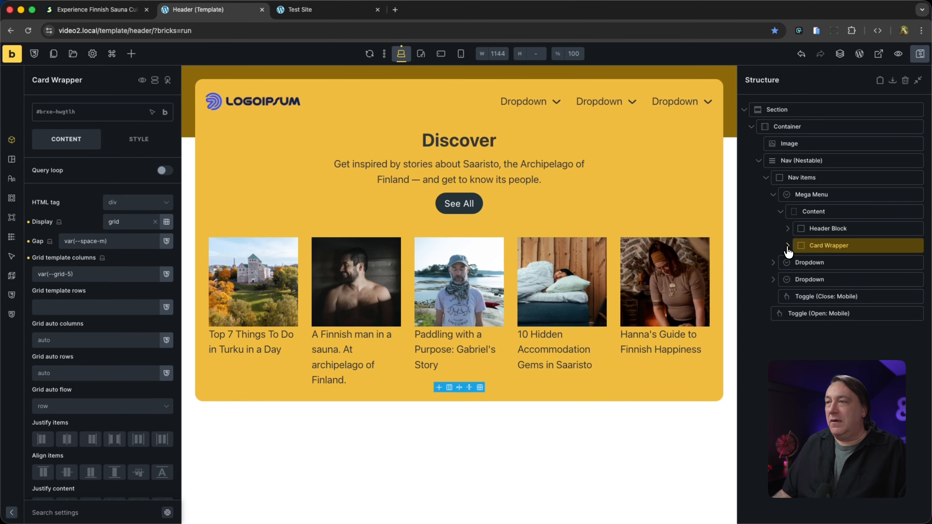
{"action": "left_click", "coordinate": [787, 245]}
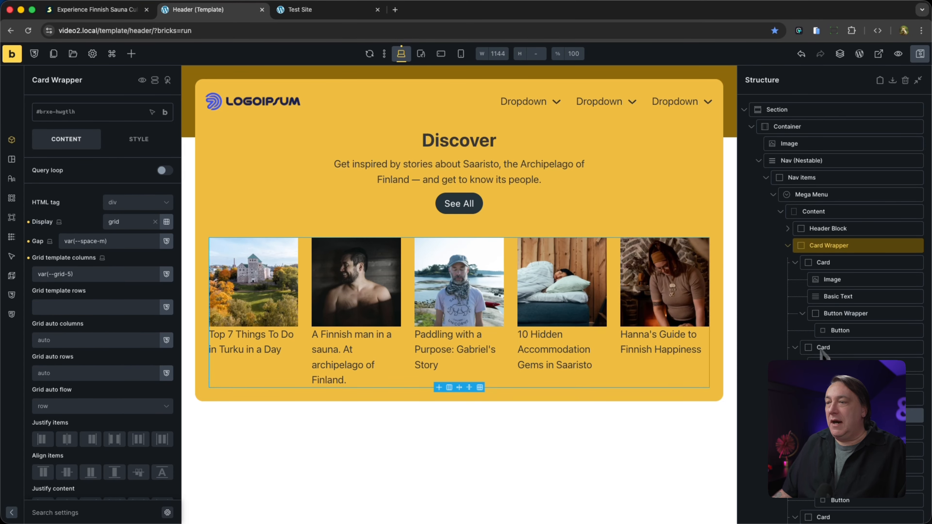
{"action": "left_click", "coordinate": [858, 315]}
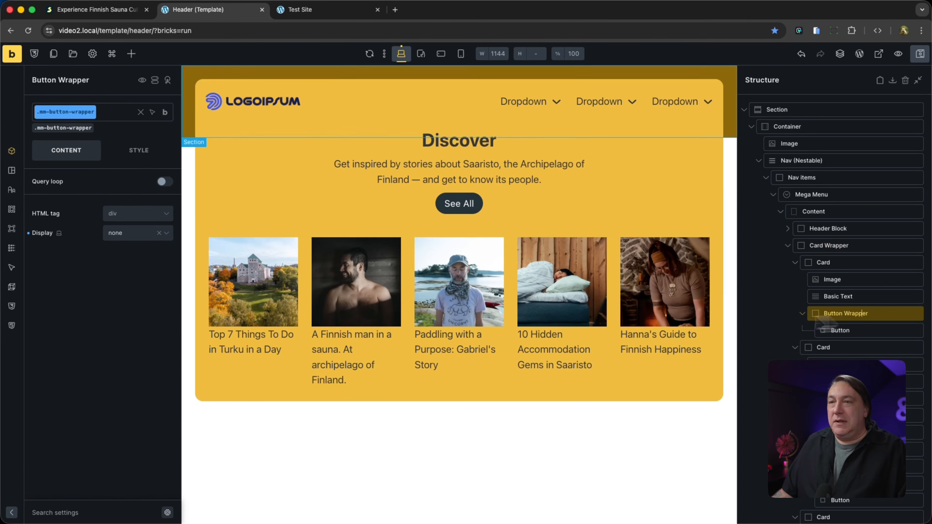
{"action": "left_click", "coordinate": [29, 234]}
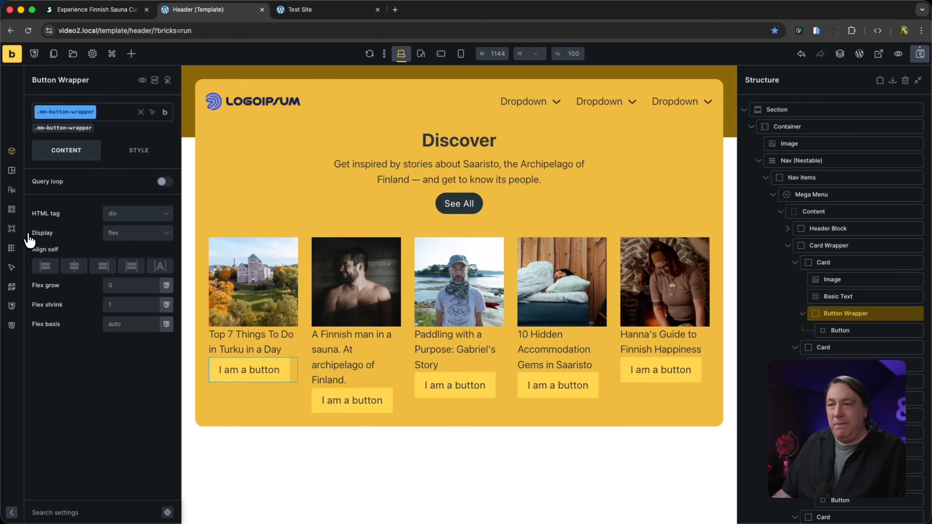
Give the mm-button-wrapper class a top margin of var(--space-m)
{"action": "left_click", "coordinate": [847, 263]}
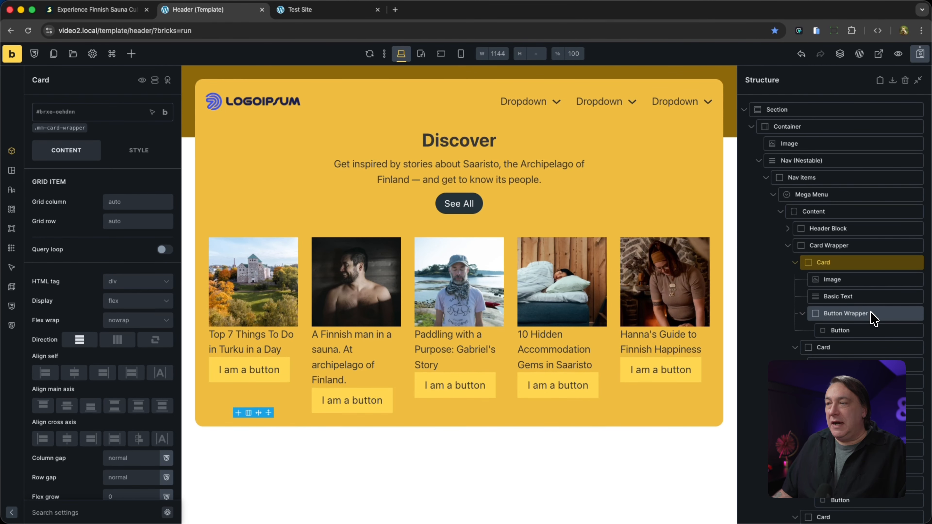
{"action": "left_click", "coordinate": [851, 314]}
{"action": "left_click", "coordinate": [15, 173]}
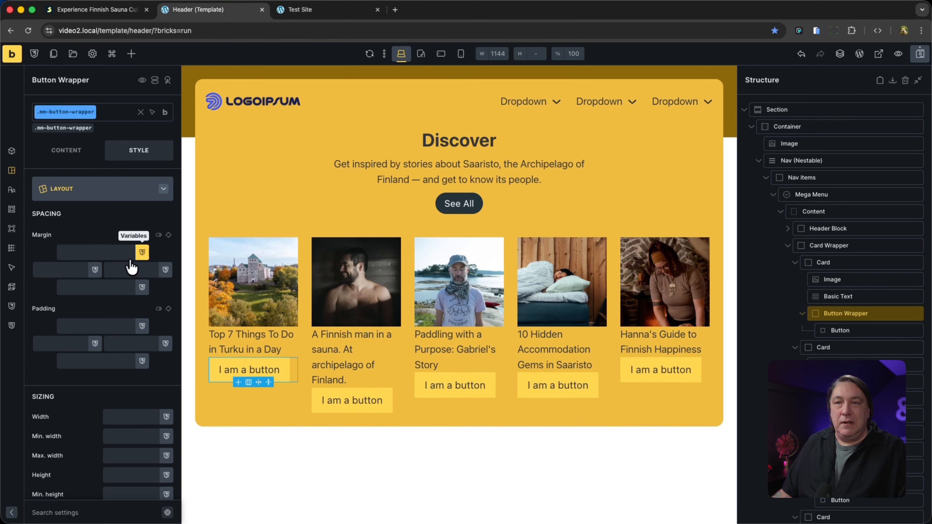
{"action": "left_click", "coordinate": [142, 254]}
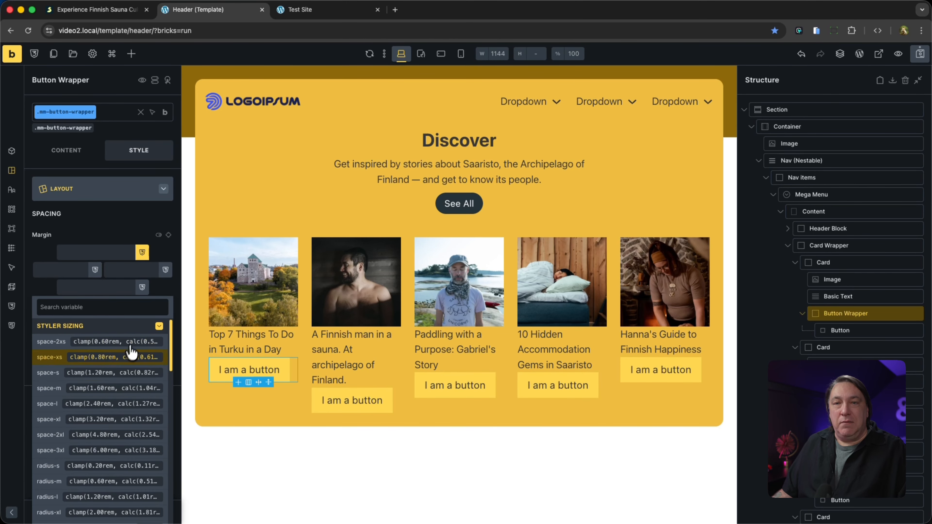
{"action": "left_click", "coordinate": [51, 389]}
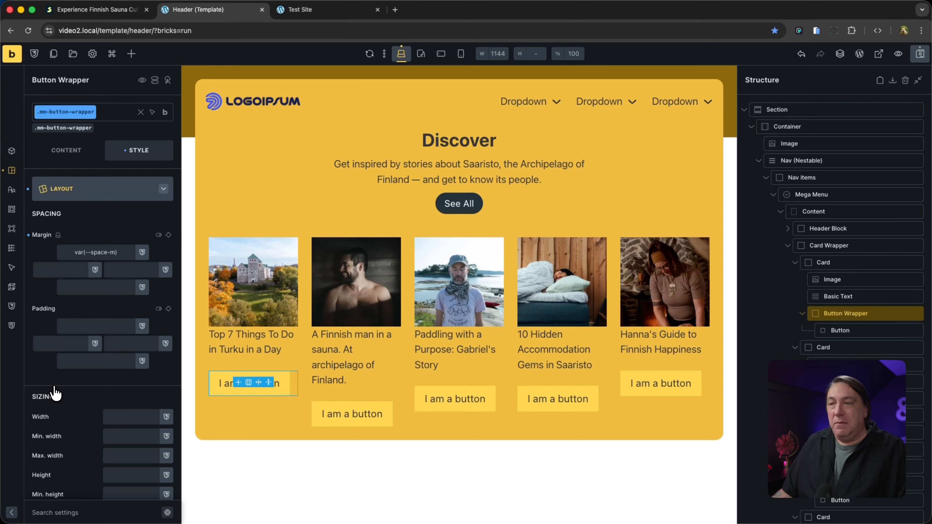
Bulk-edit the buttons of all five cards, setting their size to Small and turning on the Circle option
{"action": "left_click", "coordinate": [826, 329]}
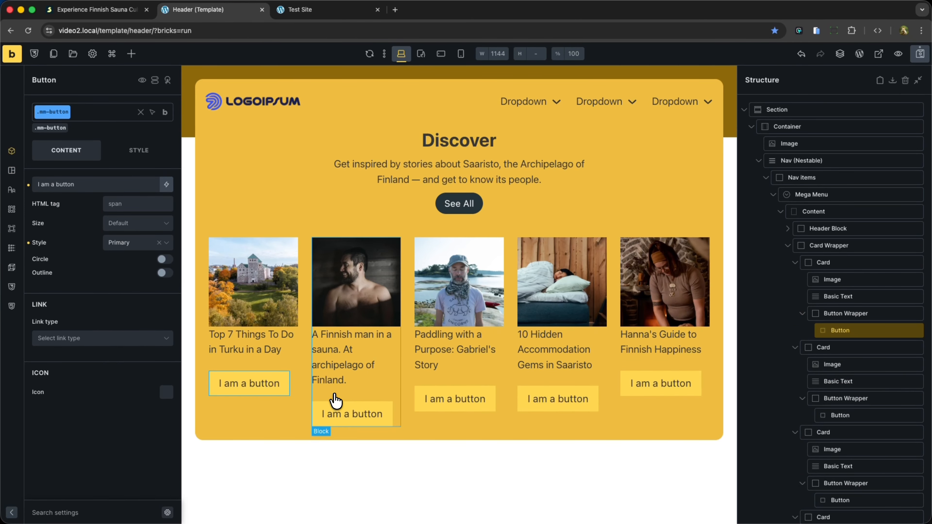
{"action": "left_click", "coordinate": [859, 418], "text": "shift"}
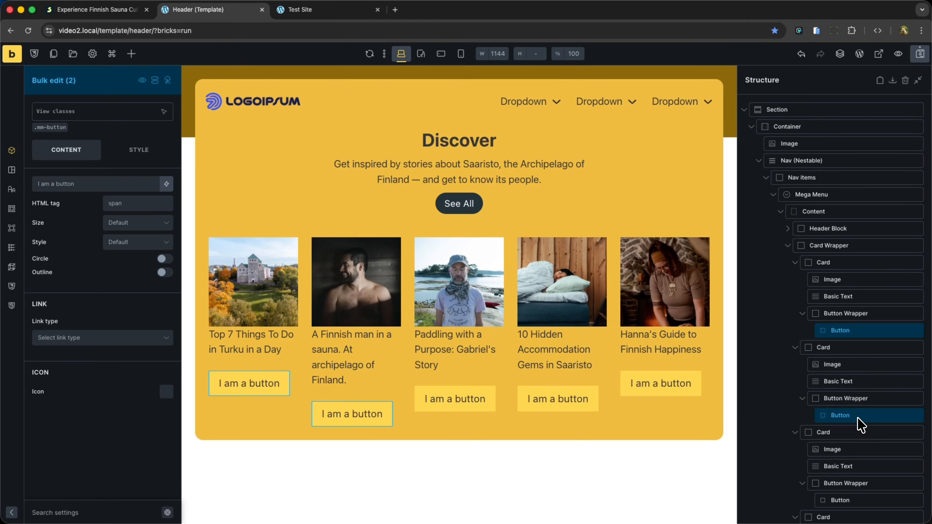
{"action": "scroll", "coordinate": [867, 437], "scroll_direction": "down", "scroll_amount": 5}
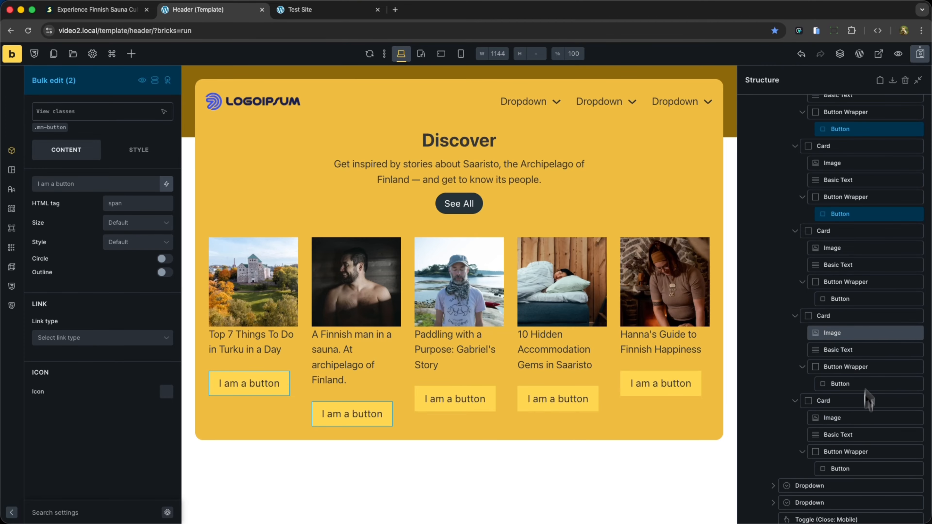
{"action": "left_click", "coordinate": [865, 299], "text": "shift"}
{"action": "left_click", "coordinate": [873, 383], "text": "shift"}
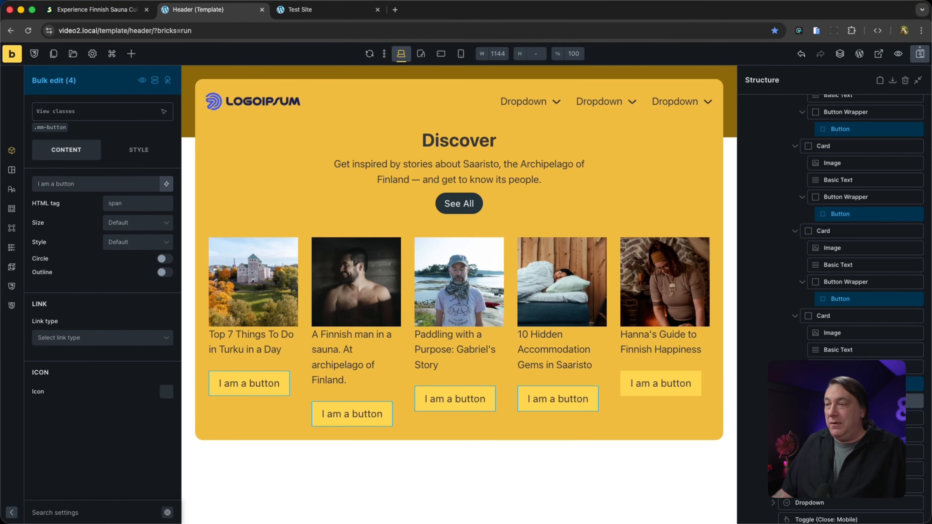
{"action": "left_click", "coordinate": [873, 469], "text": "shift"}
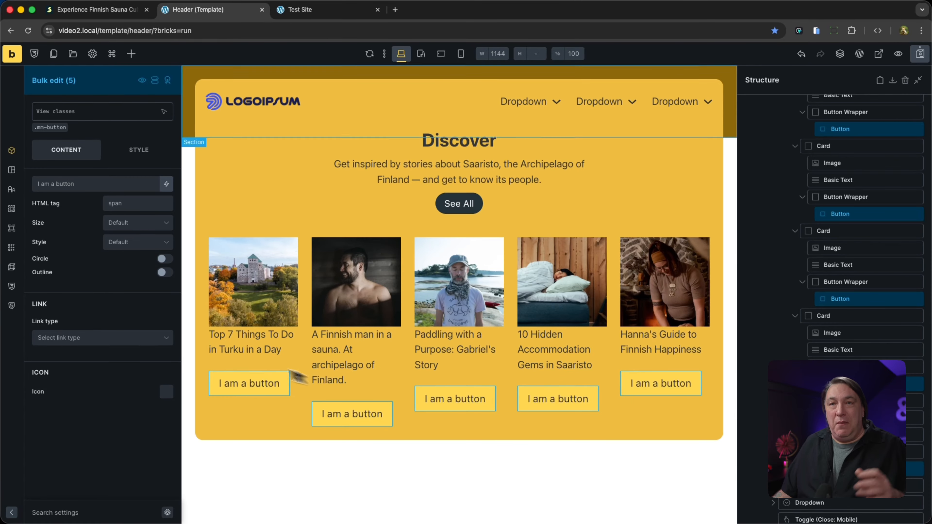
{"action": "left_click", "coordinate": [140, 225]}
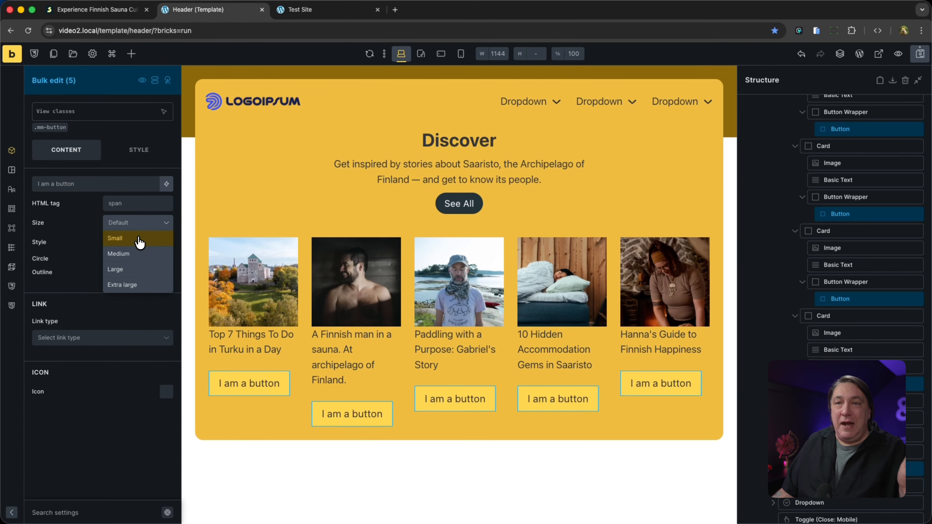
{"action": "left_click", "coordinate": [140, 238]}
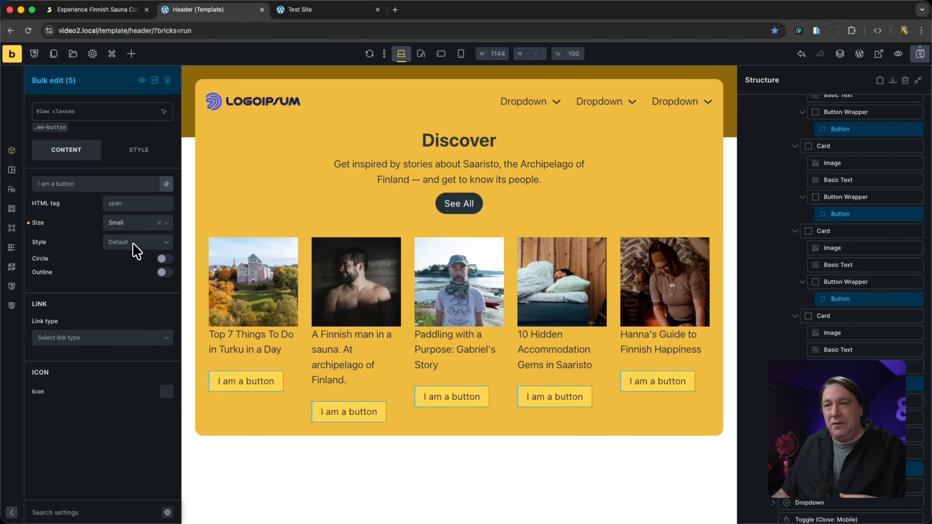
{"action": "left_click", "coordinate": [165, 259]}
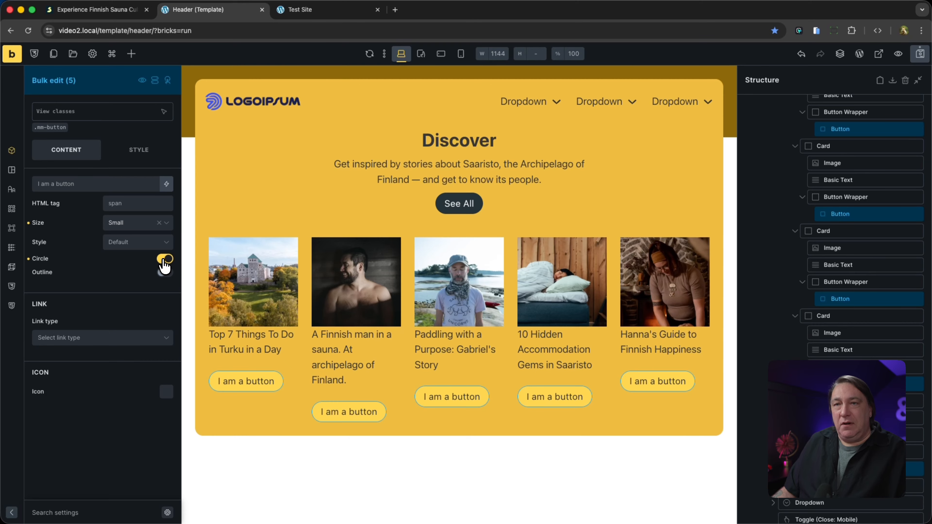
Set the text of the five selected card buttons to "See More ..." and save the header template
{"action": "left_click", "coordinate": [79, 183]}
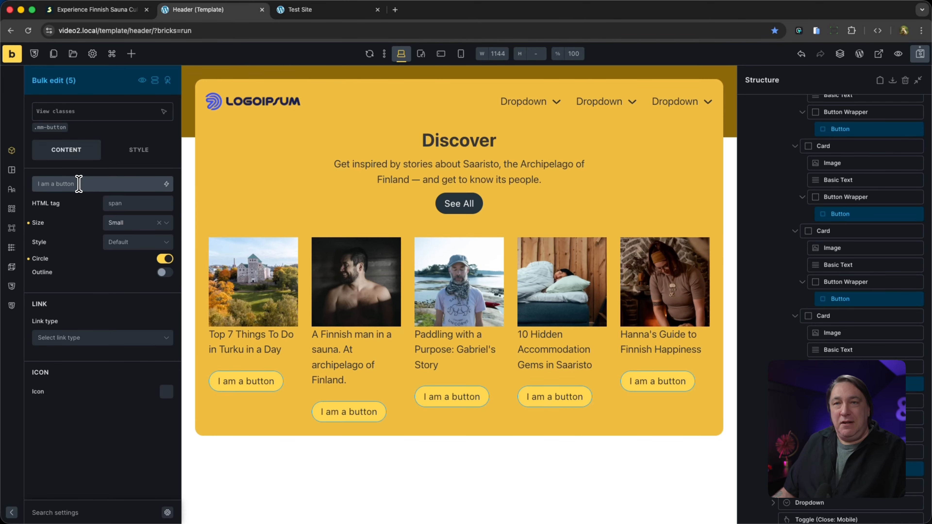
{"action": "type", "text": "See More"}
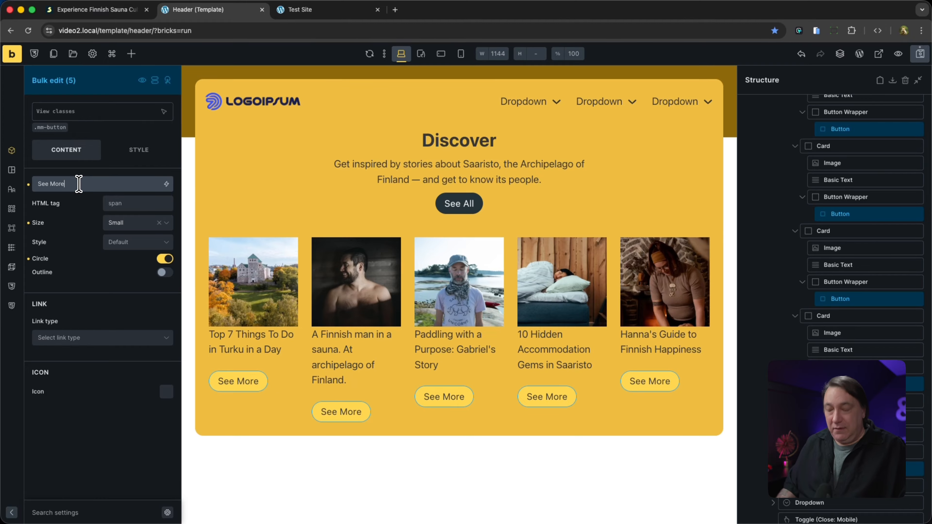
{"action": "type", "text": " ..."}
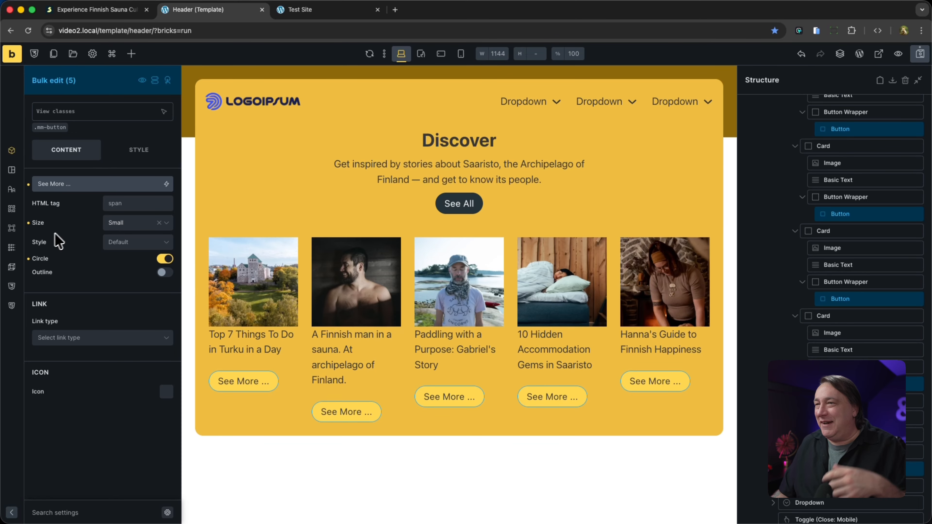
{"action": "left_click", "coordinate": [919, 56]}
Reload the Test Site front end and examine the card buttons in the first dropdown's mega menu
{"action": "left_click", "coordinate": [332, 13]}
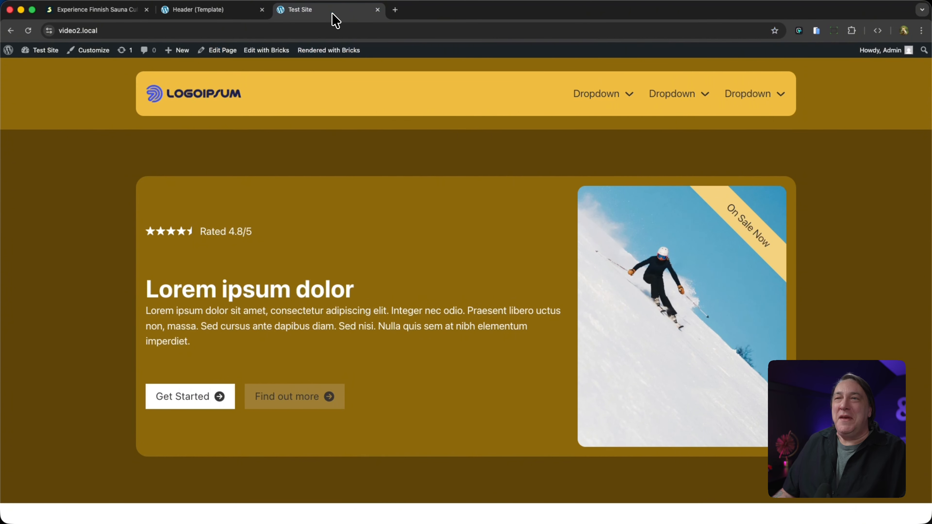
{"action": "left_click", "coordinate": [28, 32]}
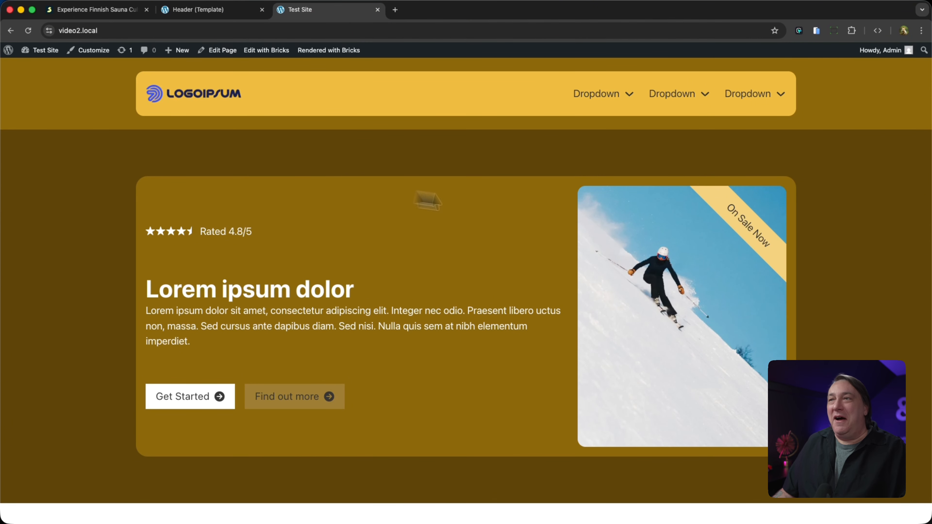
{"action": "mouse_move", "coordinate": [616, 112]}
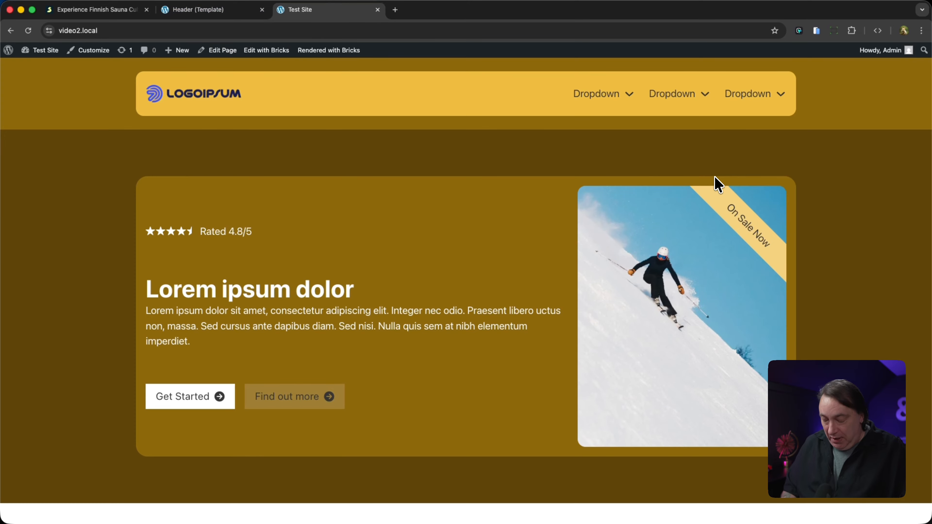
Preview the site in the developer tools' responsive view at 477 px wide and check the mobile menu's first dropdown
{"action": "key", "text": "super+alt+i"}
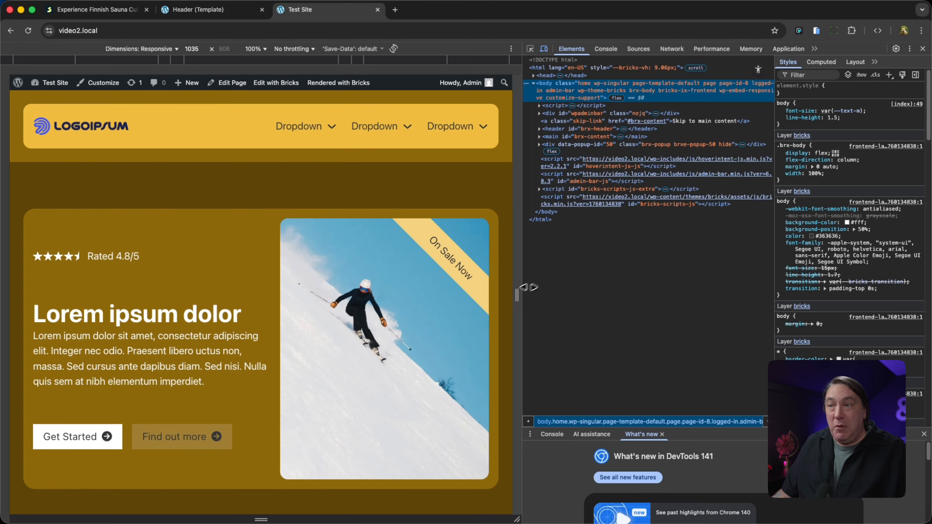
{"action": "key", "text": "super+shift+m"}
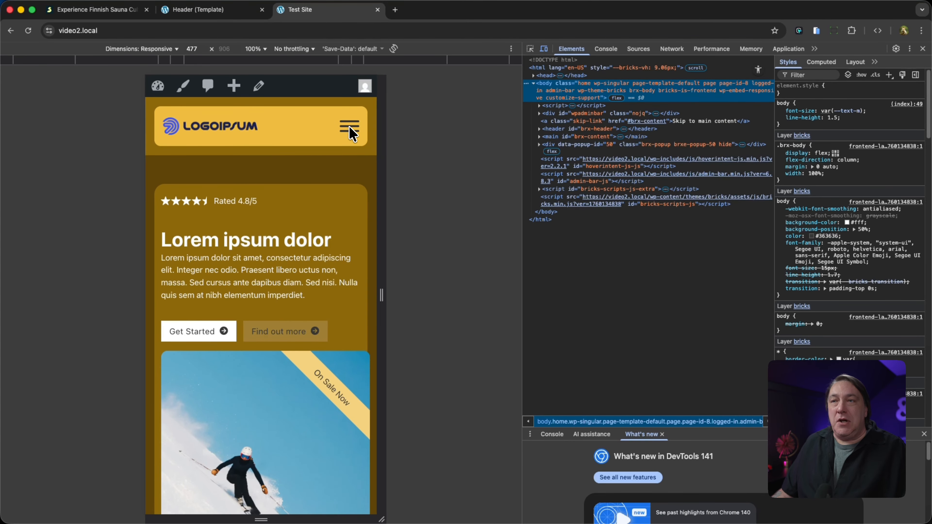
{"action": "left_click", "coordinate": [350, 129]}
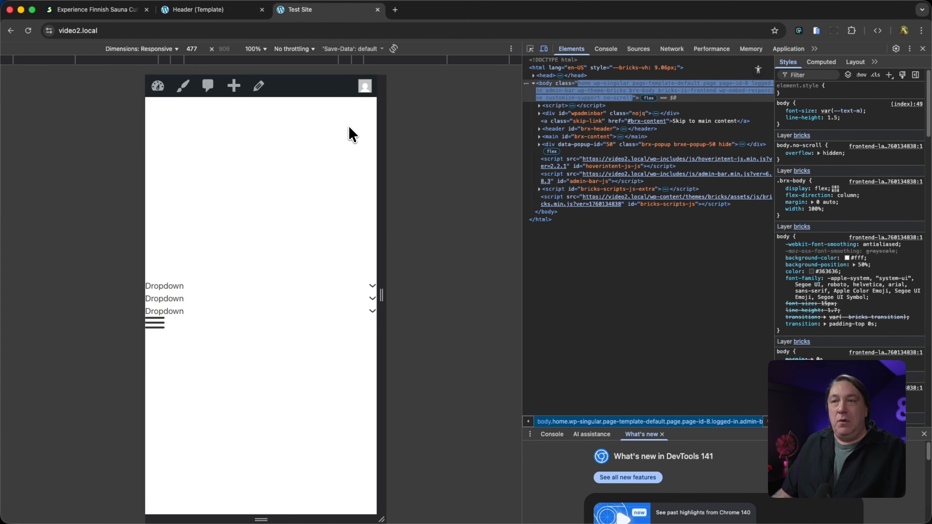
{"action": "left_click", "coordinate": [171, 288]}
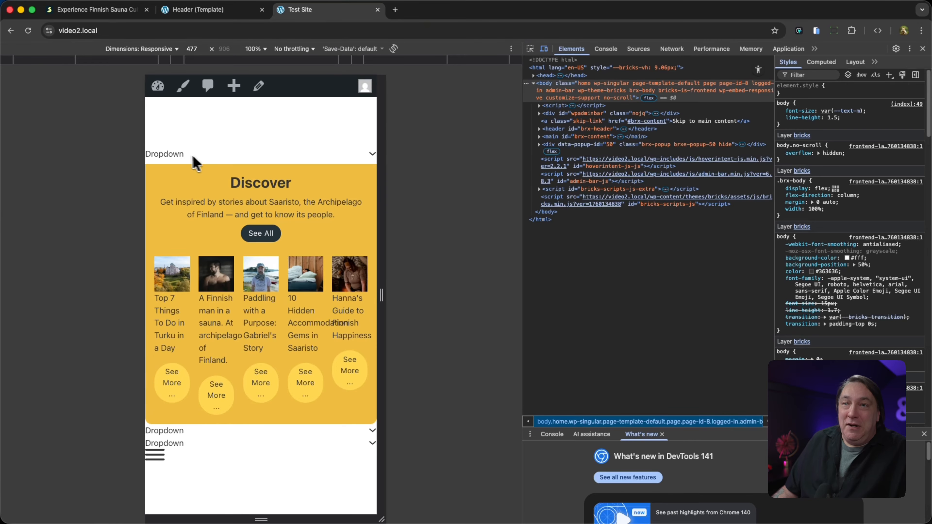
{"action": "left_click", "coordinate": [179, 155]}
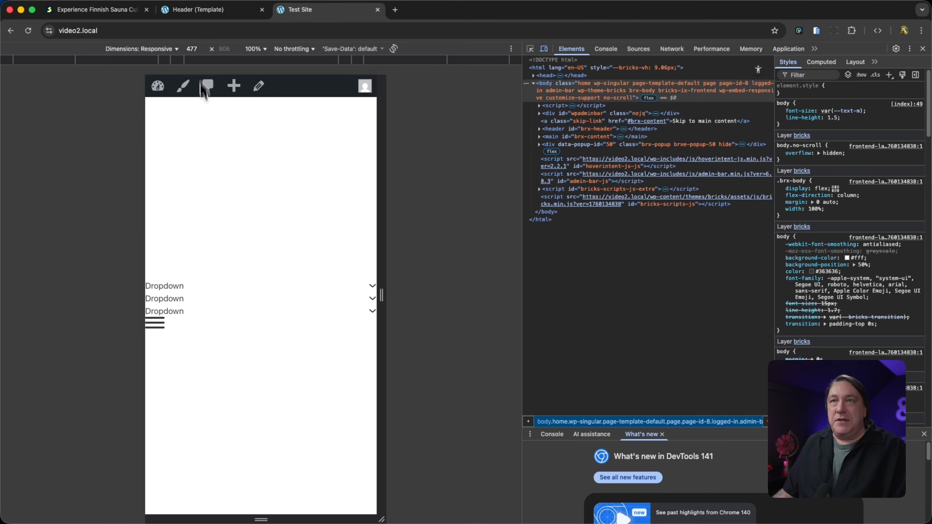
Return to the header template and keep the Nav (Nestable) element's mobile menu open while styling
{"action": "left_click", "coordinate": [208, 11]}
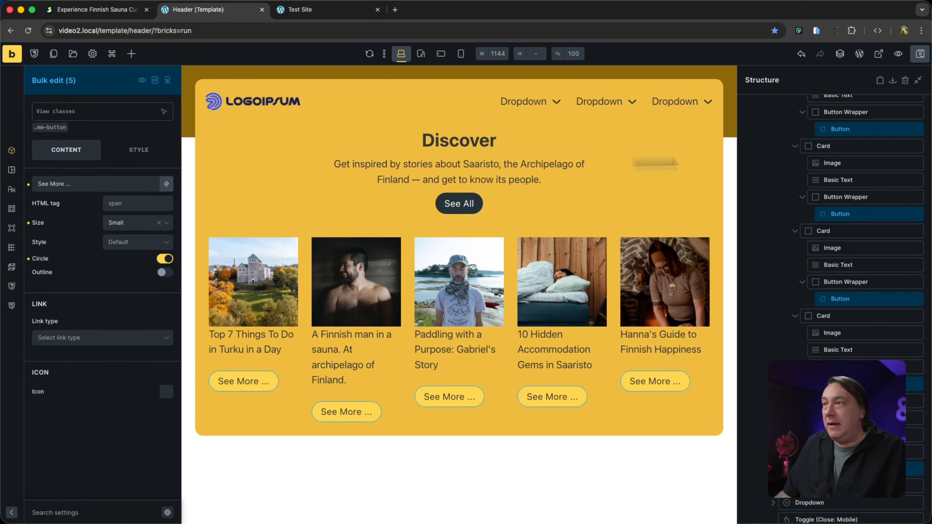
{"action": "scroll", "coordinate": [826, 175], "scroll_direction": "up", "scroll_amount": 10}
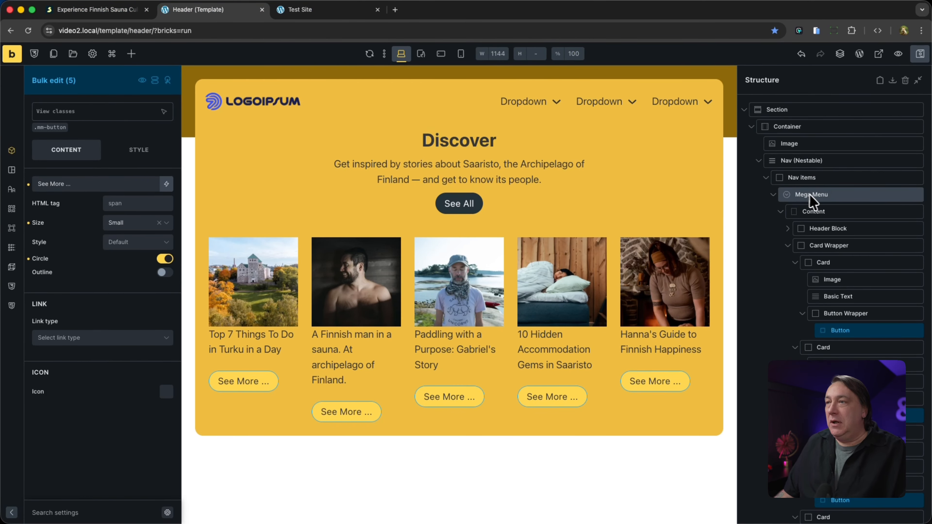
{"action": "left_click", "coordinate": [828, 197]}
{"action": "left_click", "coordinate": [820, 161]}
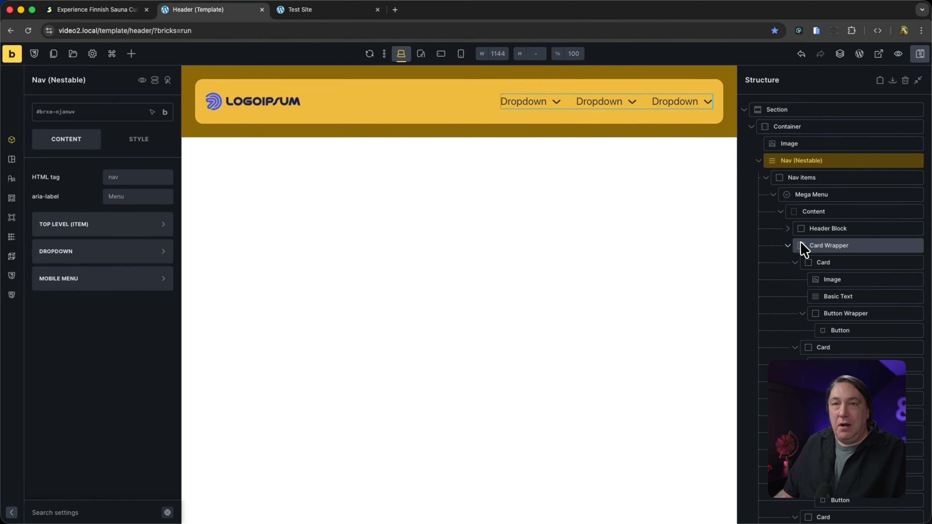
{"action": "left_click", "coordinate": [132, 283]}
{"action": "left_click", "coordinate": [165, 329]}
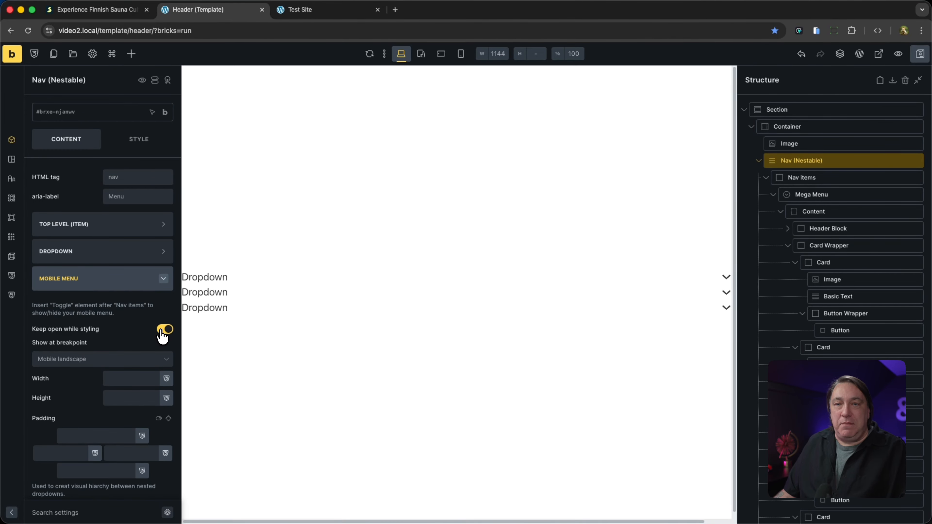
{"action": "scroll", "coordinate": [154, 286], "scroll_direction": "down", "scroll_amount": 4}
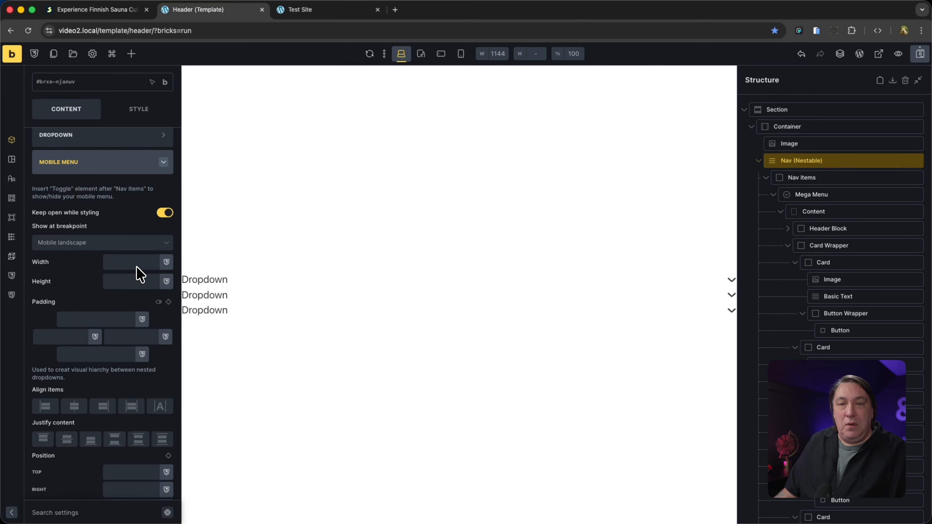
Centre-align the items of the Nav (Nestable) element's mobile menu and check its dropdown and mobile menu settings
{"action": "left_click", "coordinate": [74, 405]}
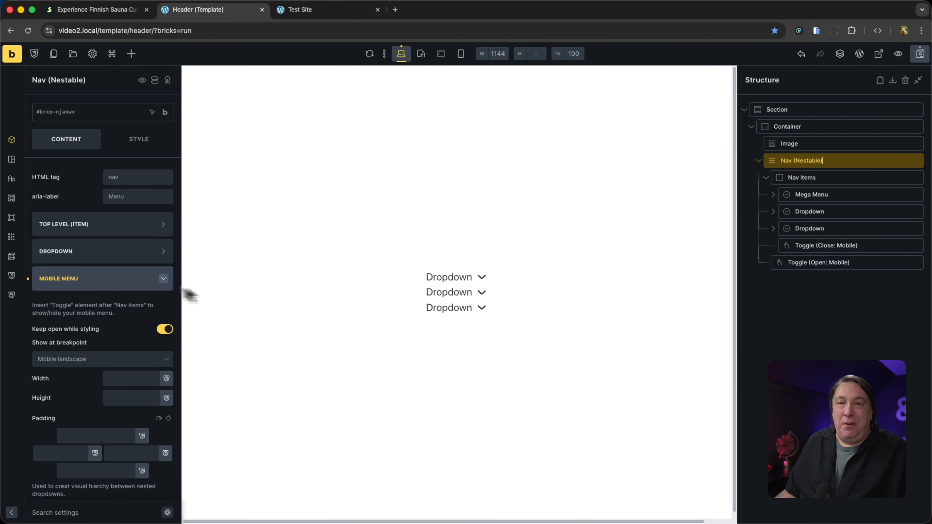
{"action": "left_click", "coordinate": [121, 264]}
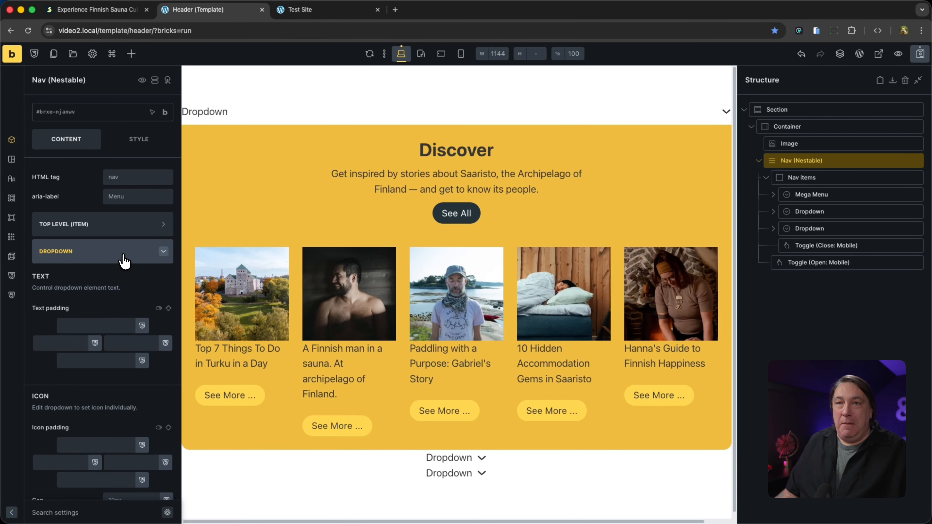
{"action": "left_click", "coordinate": [125, 260]}
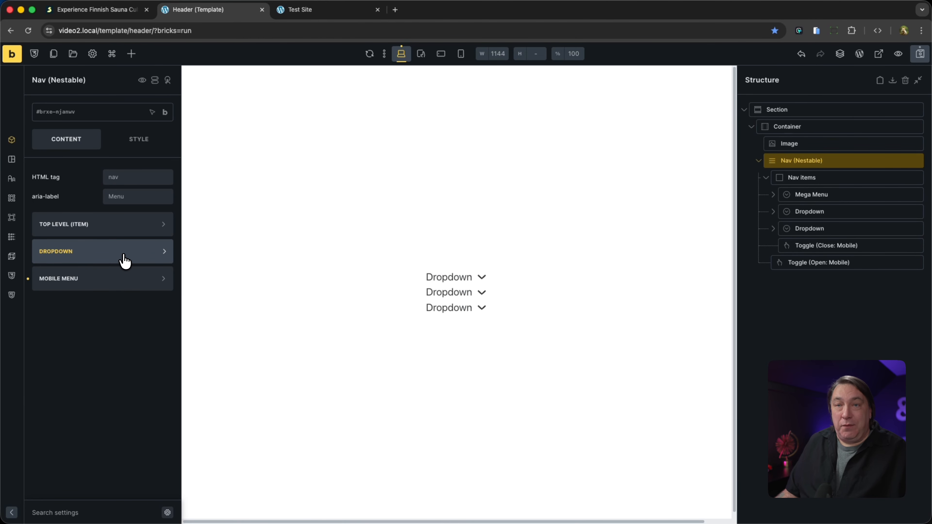
{"action": "left_click", "coordinate": [114, 289]}
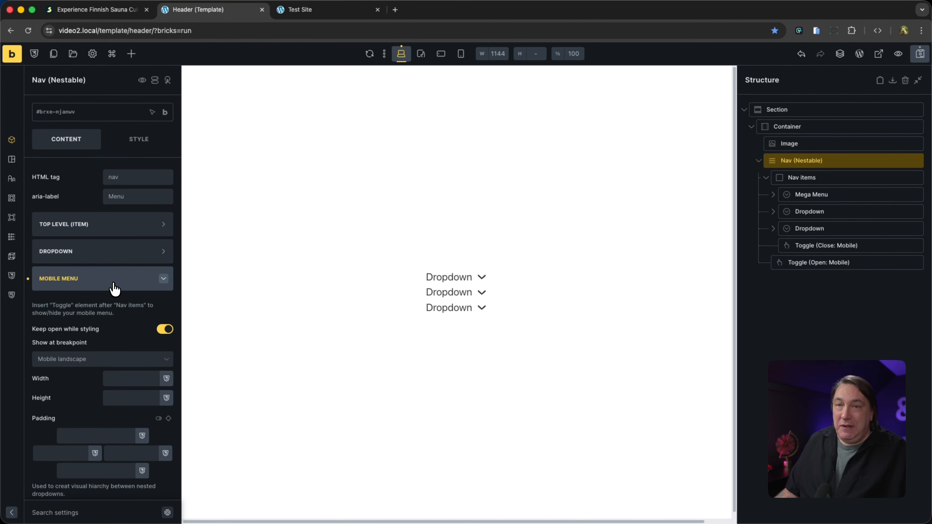
{"action": "left_click", "coordinate": [115, 289]}
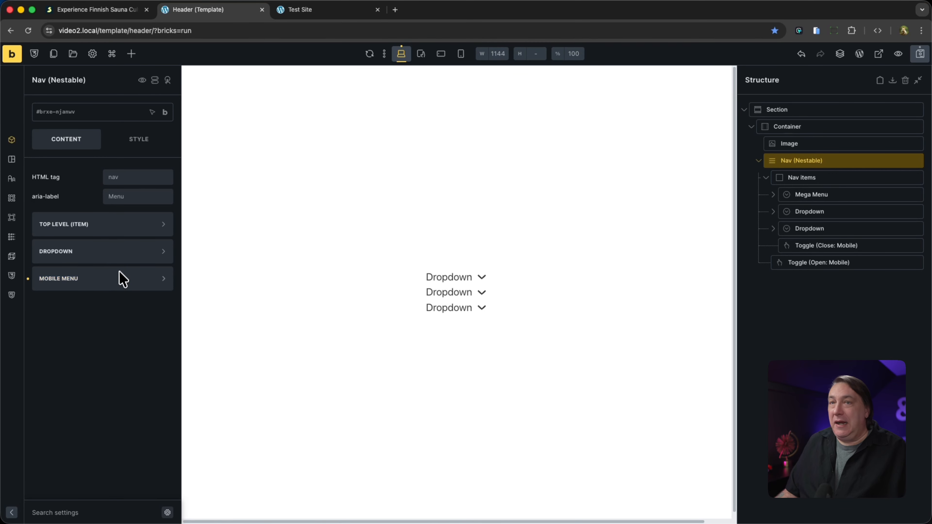
Set the row gap of the Nav items element to var(--space-s)
{"action": "left_click", "coordinate": [845, 182]}
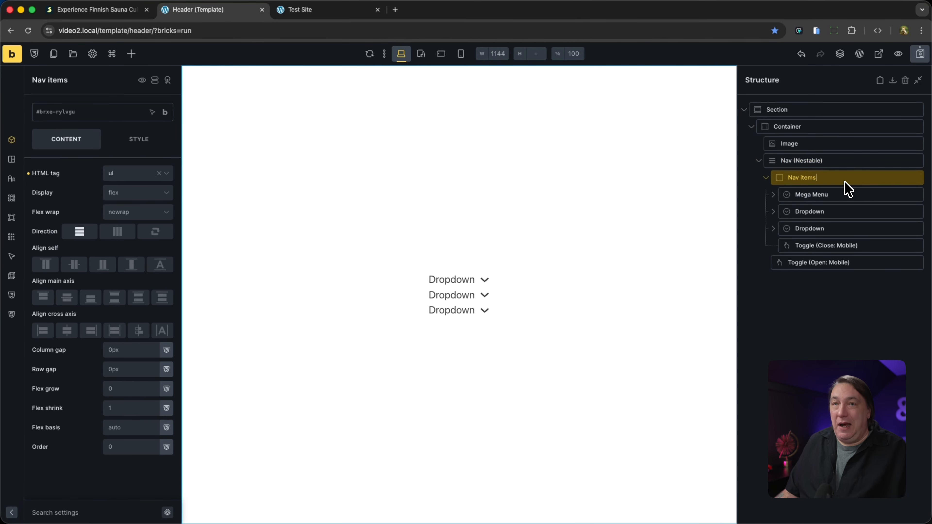
{"action": "left_click", "coordinate": [166, 370]}
{"action": "left_click", "coordinate": [50, 455]}
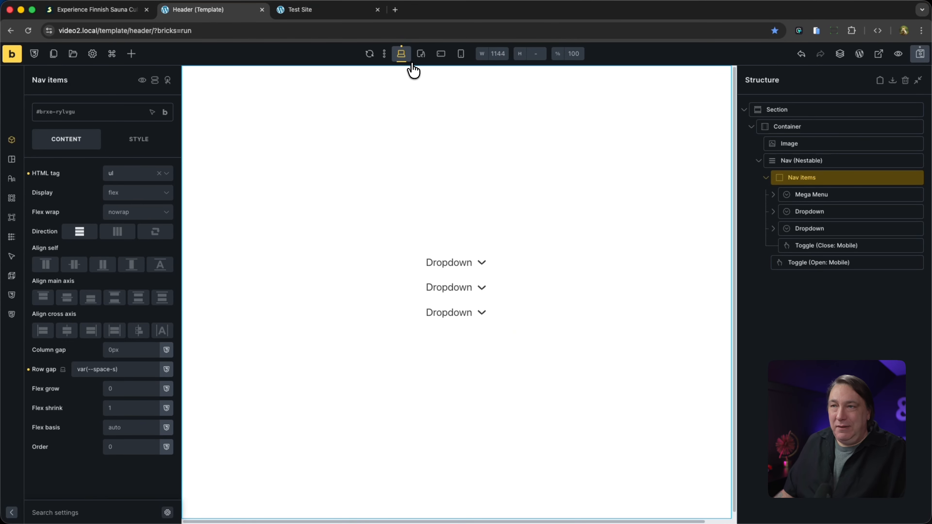
Preview the Test Site at 477 px wide and examine the mobile menu's spacing and its first dropdown's card layout
{"action": "key", "text": "ctrl+Tab"}
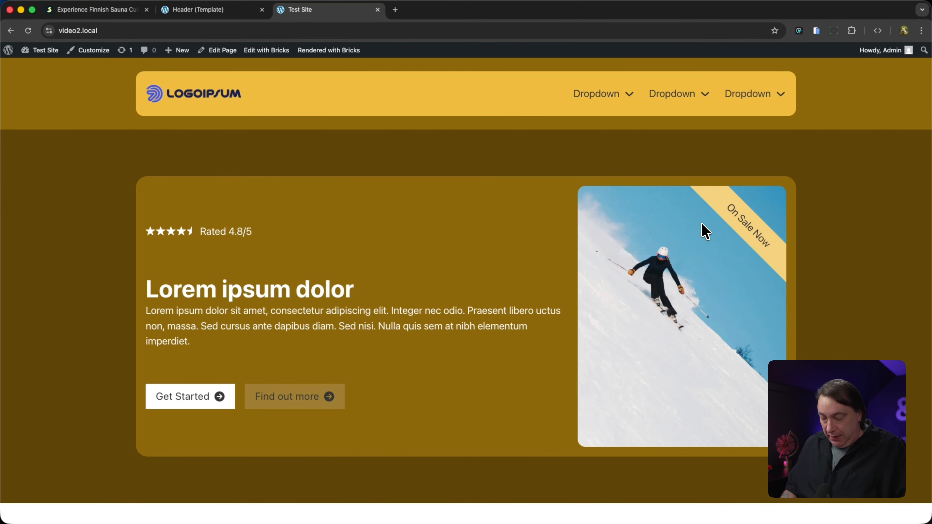
{"action": "key", "text": "super+alt+i"}
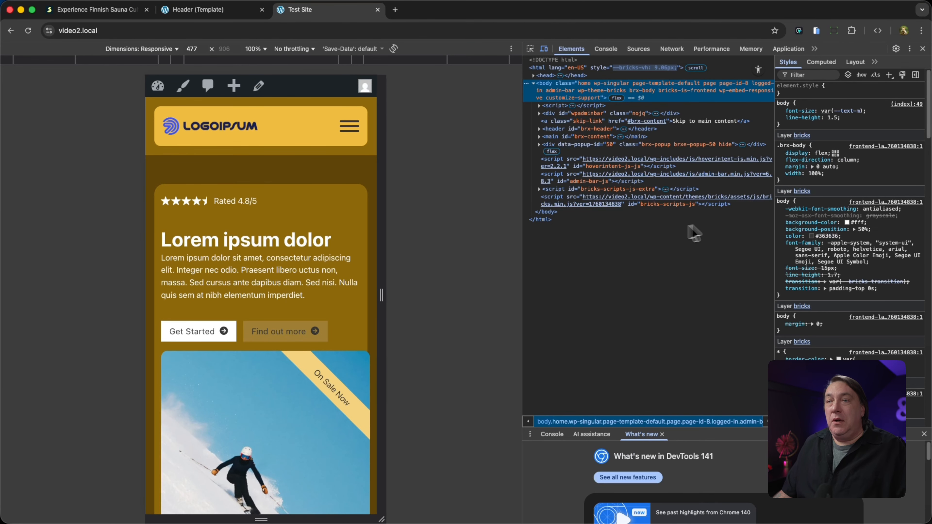
{"action": "left_click", "coordinate": [349, 126]}
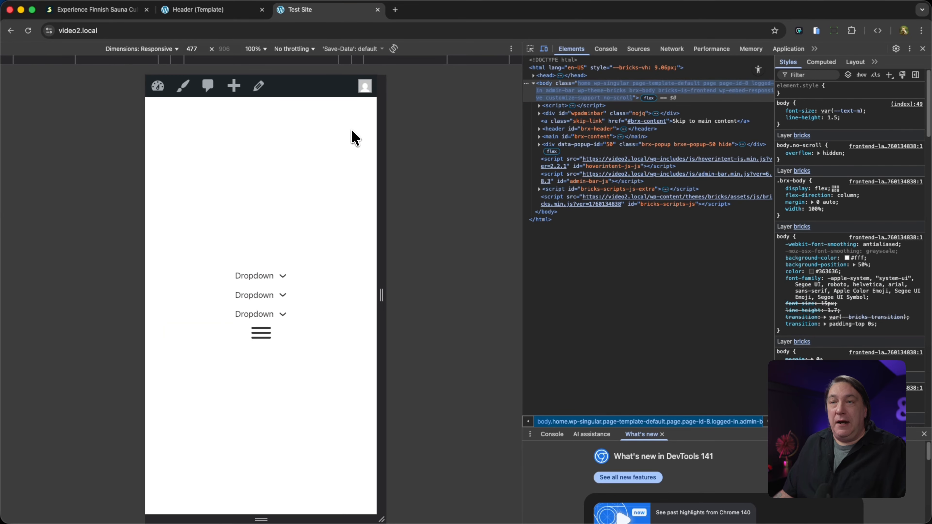
{"action": "left_click", "coordinate": [282, 274]}
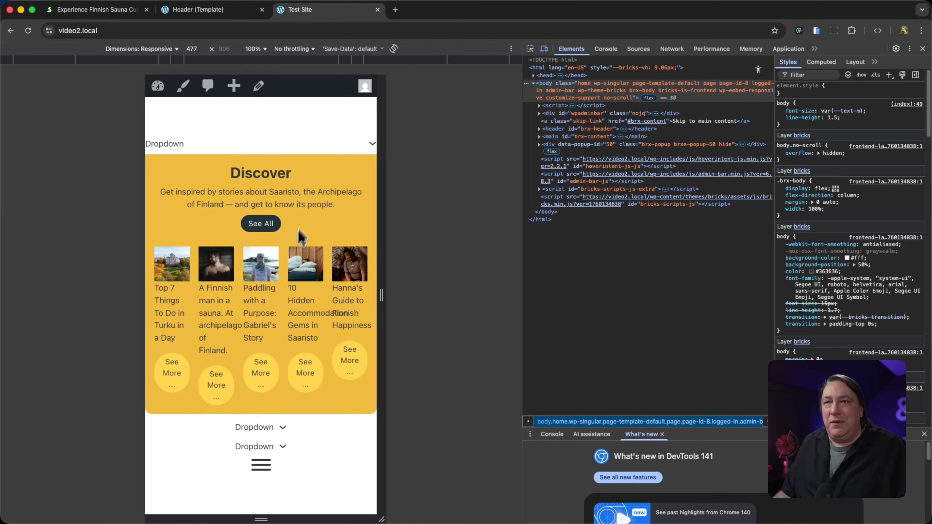
{"action": "left_click", "coordinate": [238, 13]}
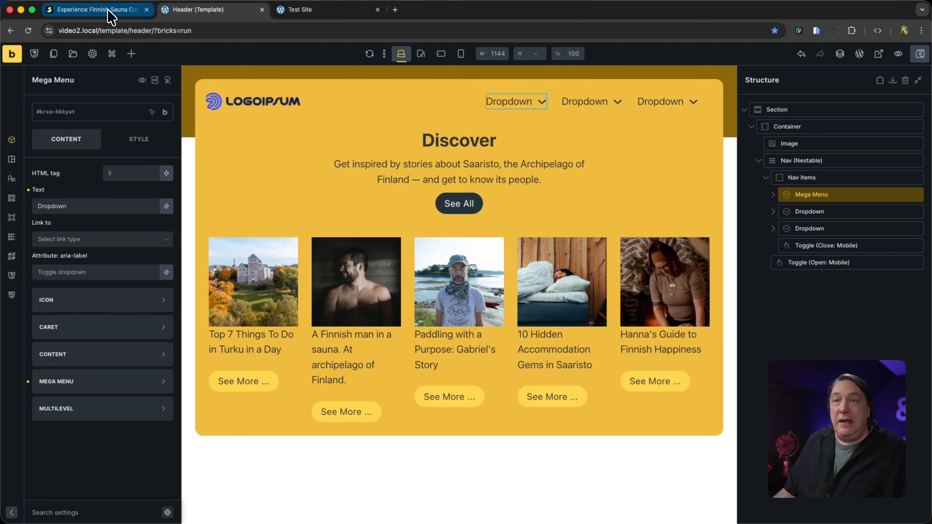
{"action": "left_click", "coordinate": [346, 14]}
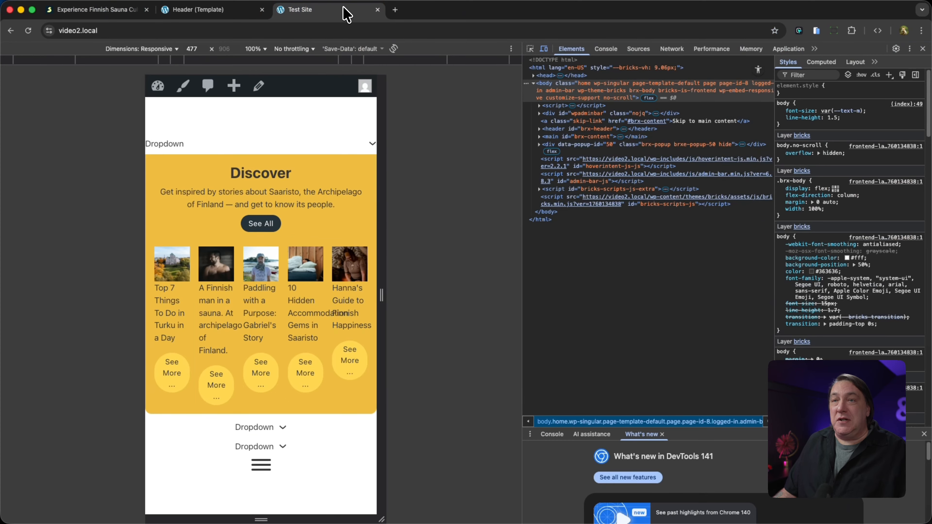
Return to the header template and review the layout settings of the mega menu's Content, Header Block and Card Wrapper
{"action": "left_click", "coordinate": [212, 15]}
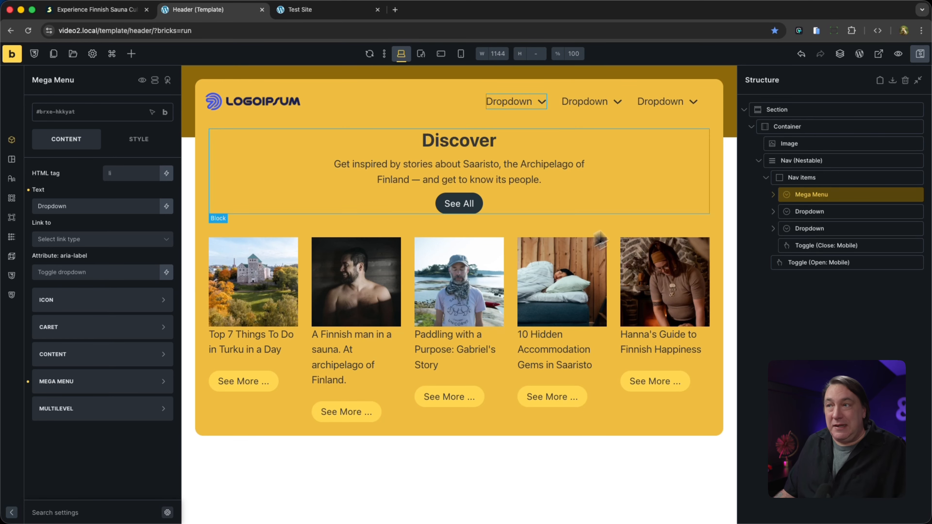
{"action": "left_click", "coordinate": [773, 195]}
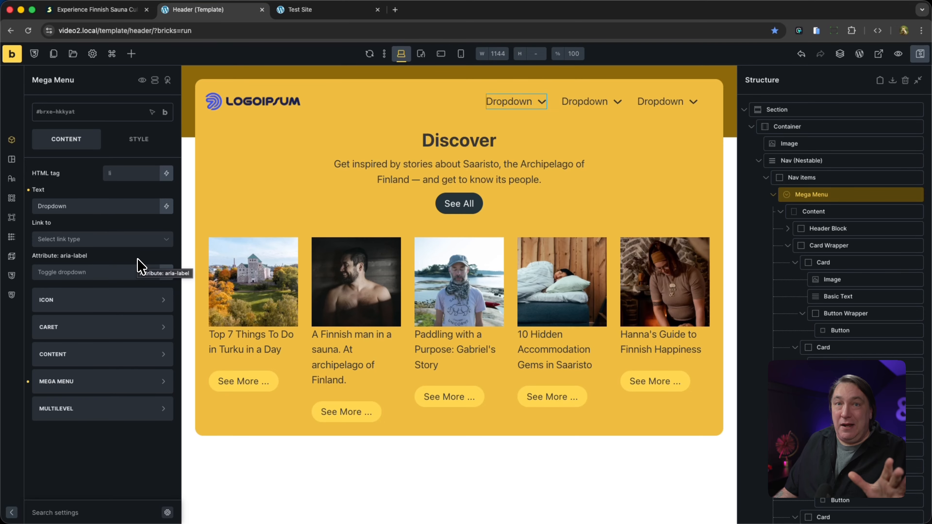
{"action": "left_click", "coordinate": [838, 213]}
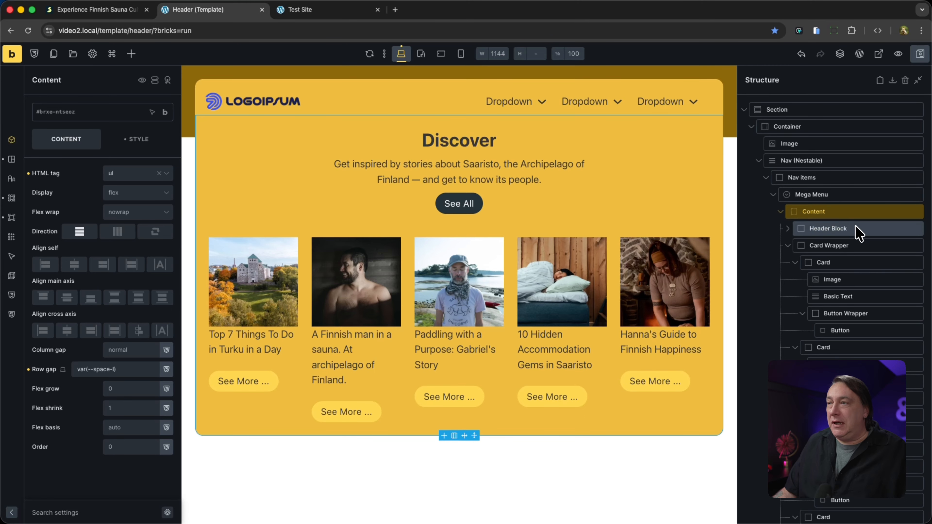
{"action": "left_click", "coordinate": [868, 254]}
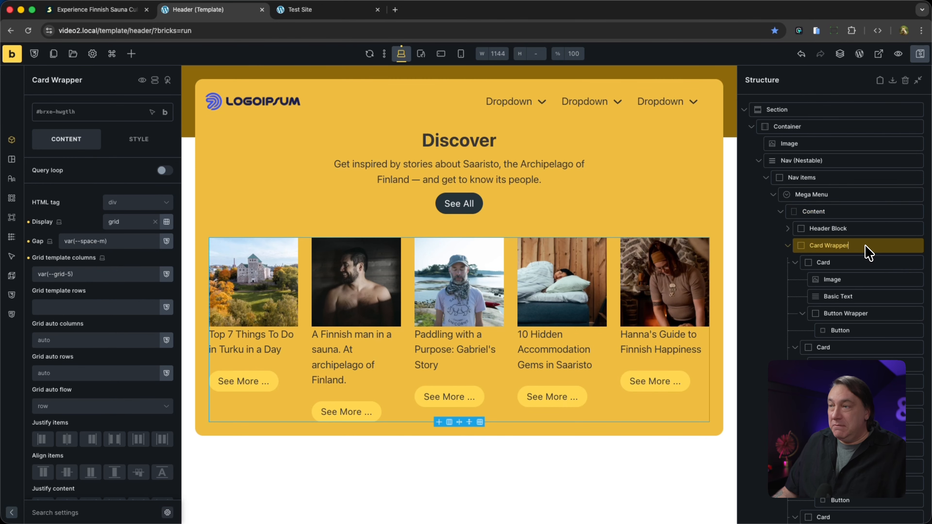
{"action": "left_click", "coordinate": [860, 228]}
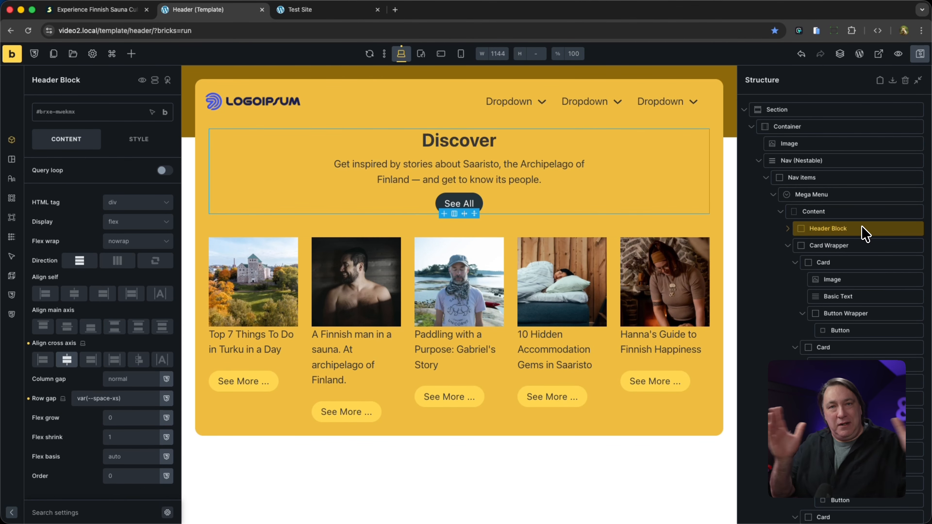
{"action": "left_click", "coordinate": [864, 246]}
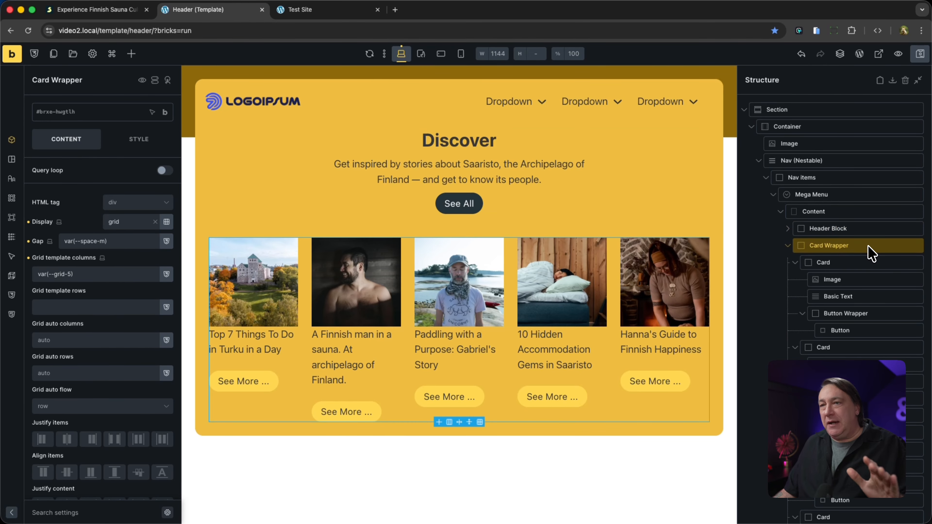
{"action": "left_click", "coordinate": [866, 228]}
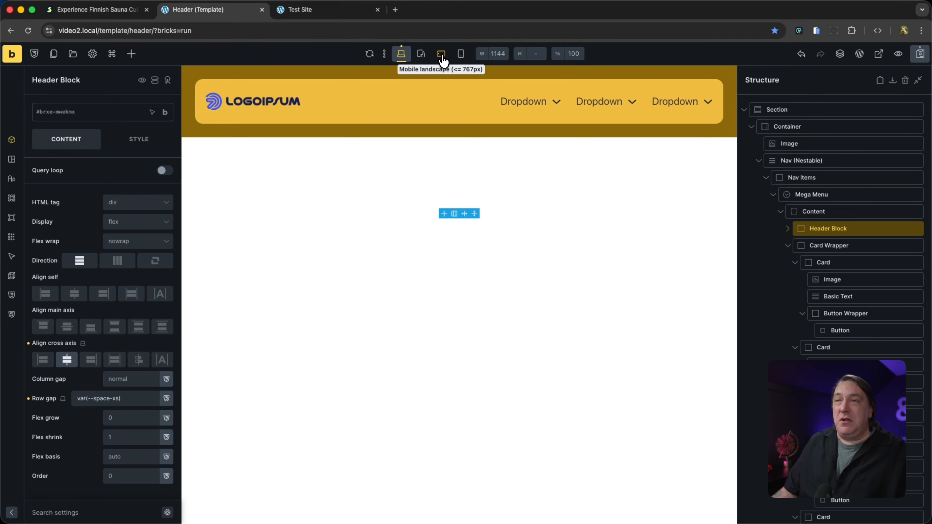
Switch to the mobile landscape breakpoint and check the Nav (Nestable) mobile menu settings and the mega menu's content blocks
{"action": "left_click", "coordinate": [443, 58]}
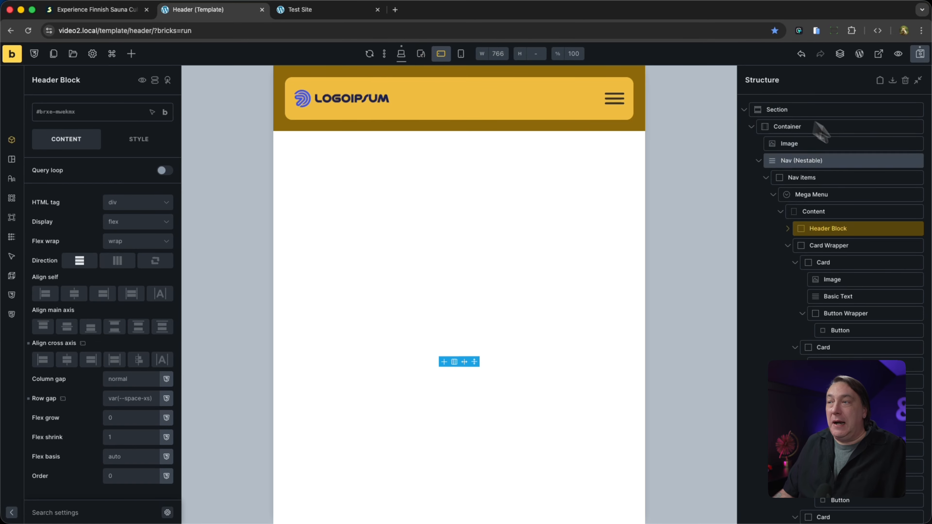
{"action": "double_click", "coordinate": [863, 203]}
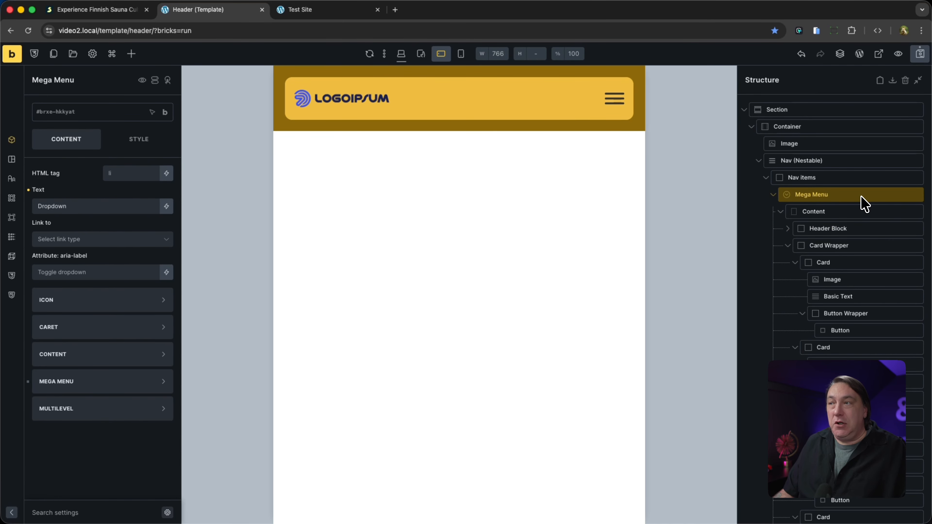
{"action": "double_click", "coordinate": [855, 161]}
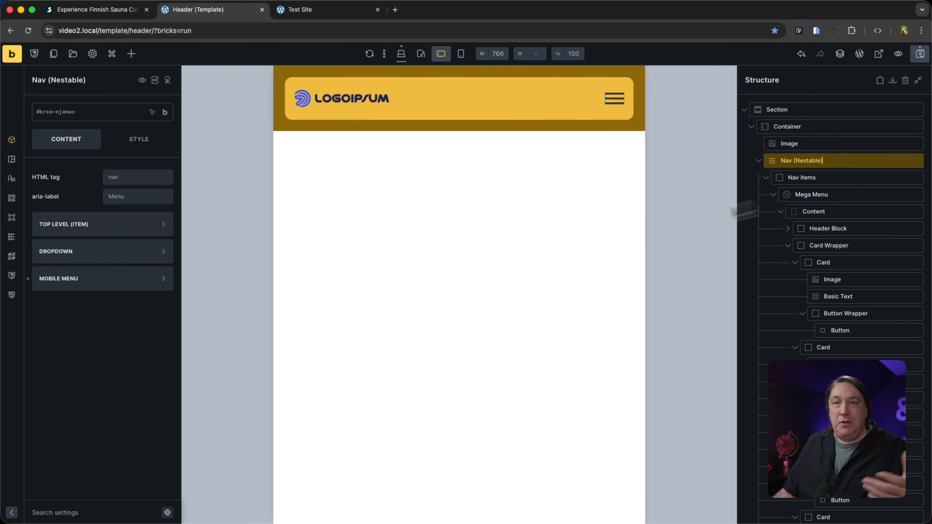
{"action": "left_click", "coordinate": [118, 283]}
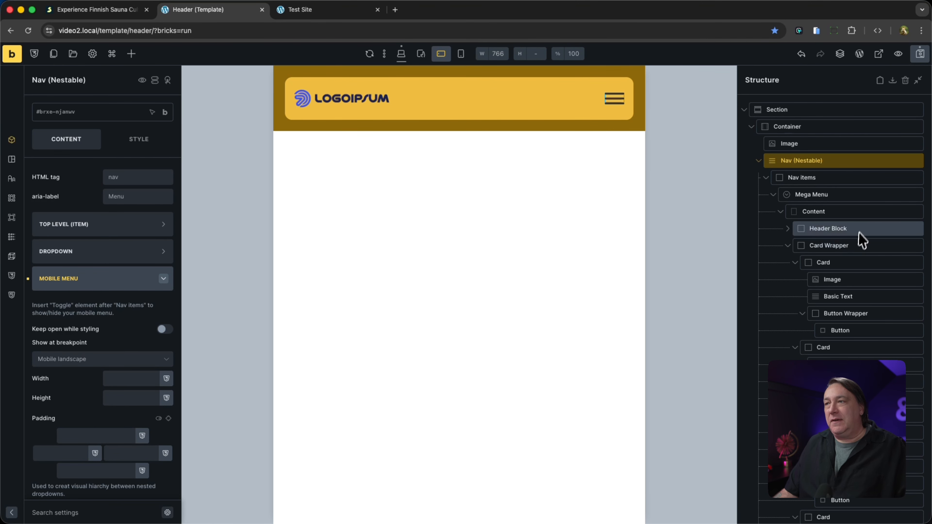
{"action": "double_click", "coordinate": [861, 214]}
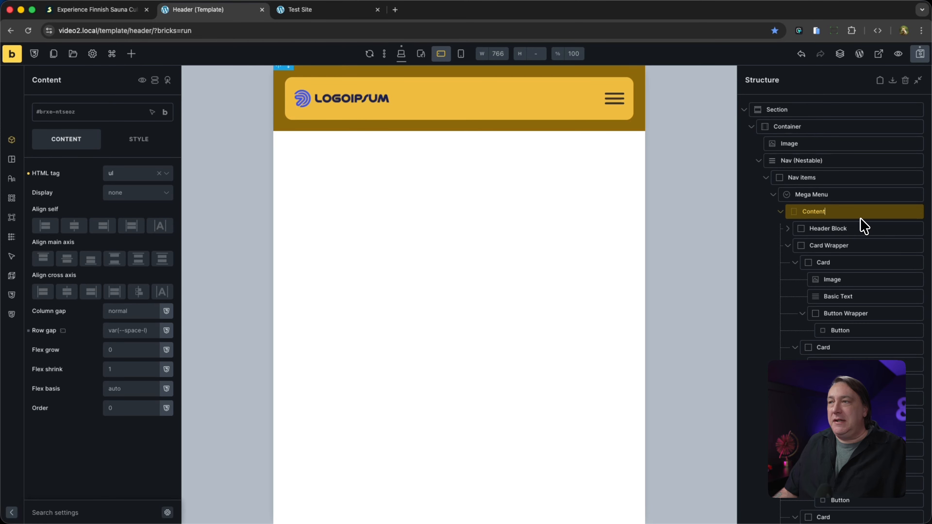
{"action": "double_click", "coordinate": [857, 245]}
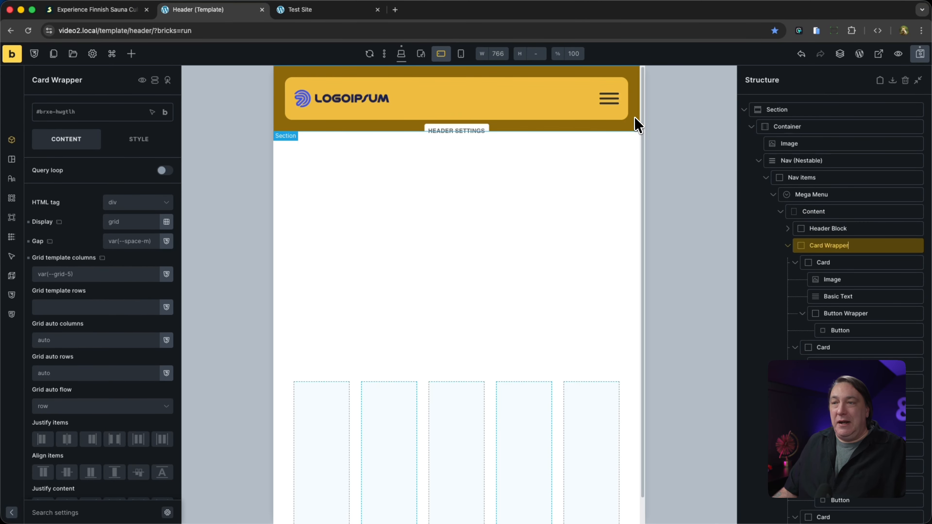
{"action": "double_click", "coordinate": [864, 230]}
{"action": "double_click", "coordinate": [847, 197]}
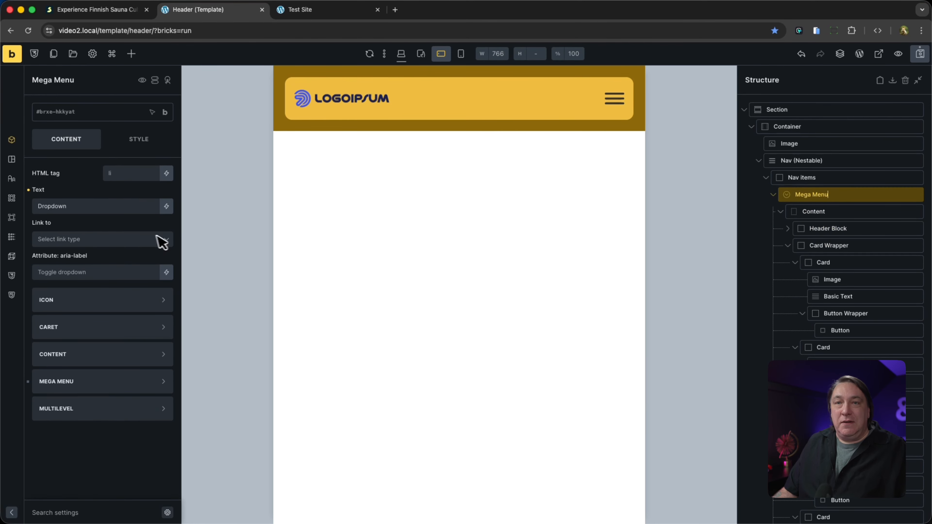
{"action": "left_click", "coordinate": [124, 382]}
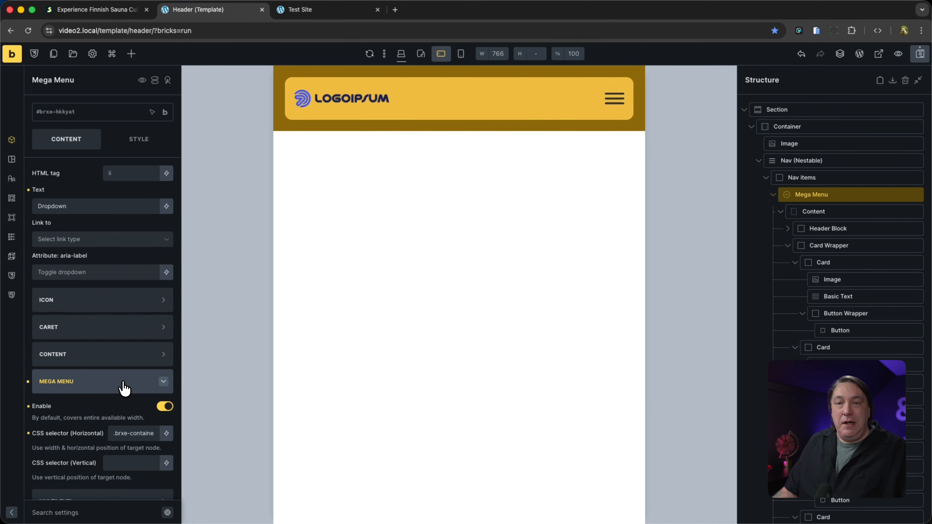
{"action": "left_click", "coordinate": [164, 407]}
{"action": "left_click", "coordinate": [164, 406]}
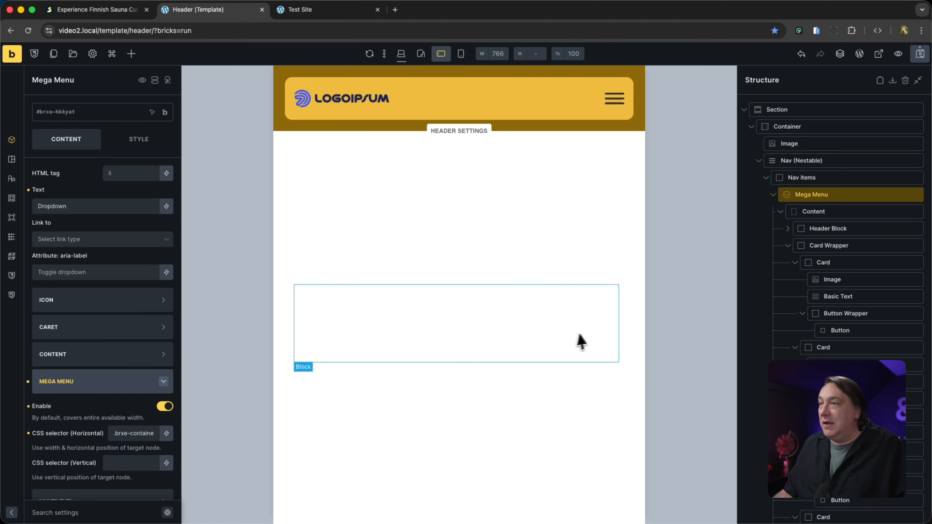
{"action": "left_click", "coordinate": [614, 105]}
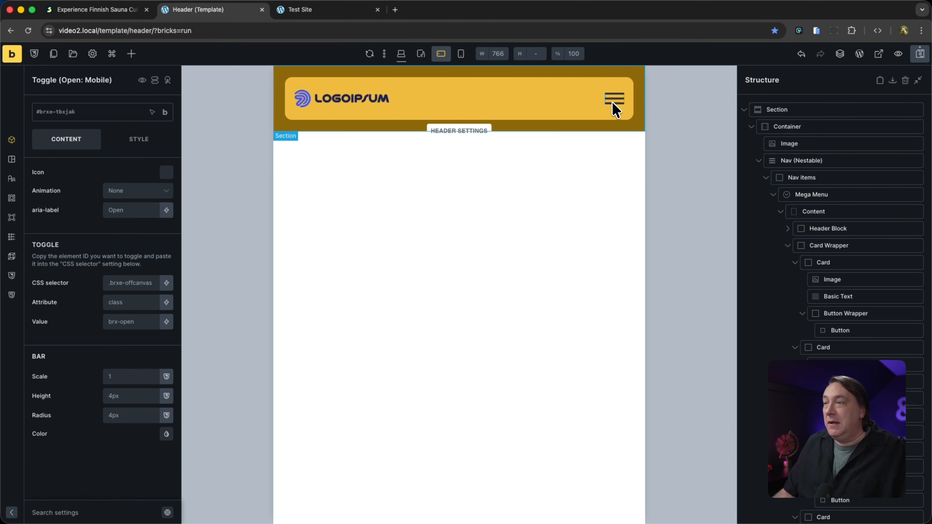
Set the Card Wrapper's grid template columns to var(--grid-1) for the mobile landscape breakpoint
{"action": "left_click", "coordinate": [895, 247]}
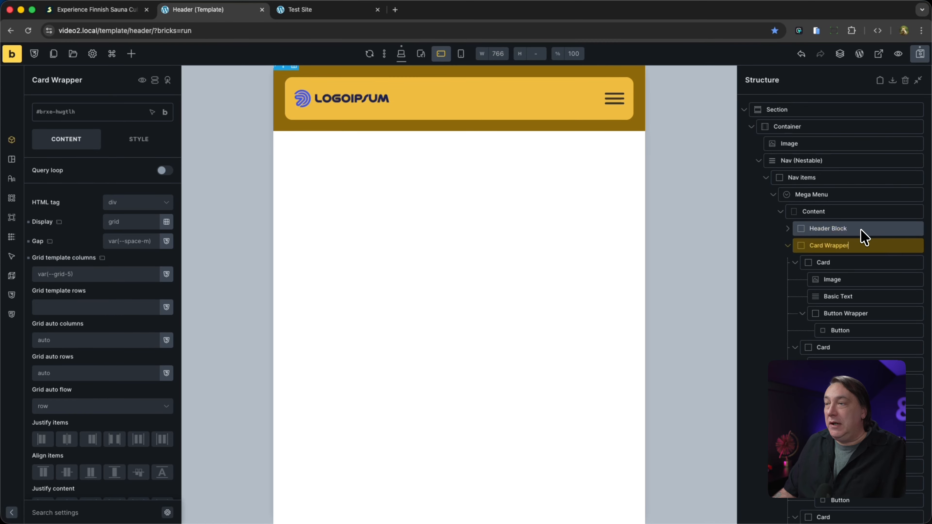
{"action": "left_click", "coordinate": [94, 275]}
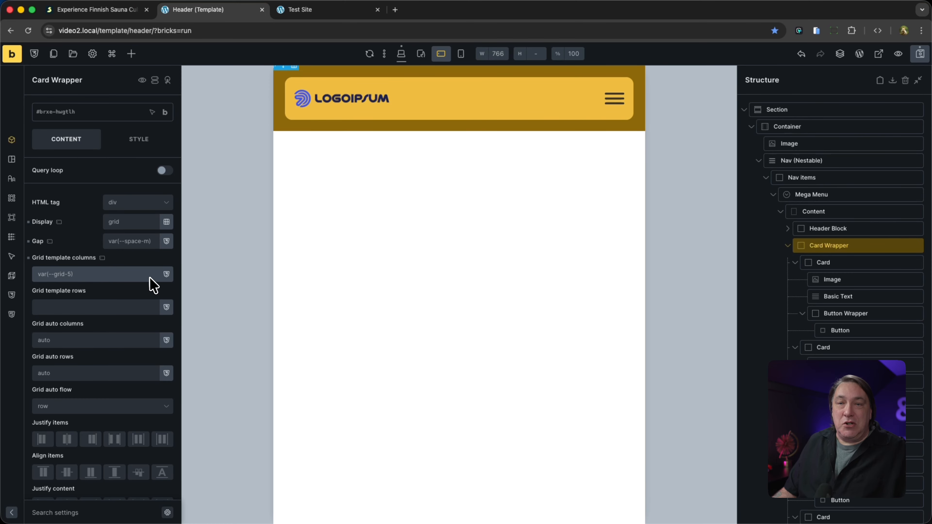
{"action": "left_click", "coordinate": [166, 274]}
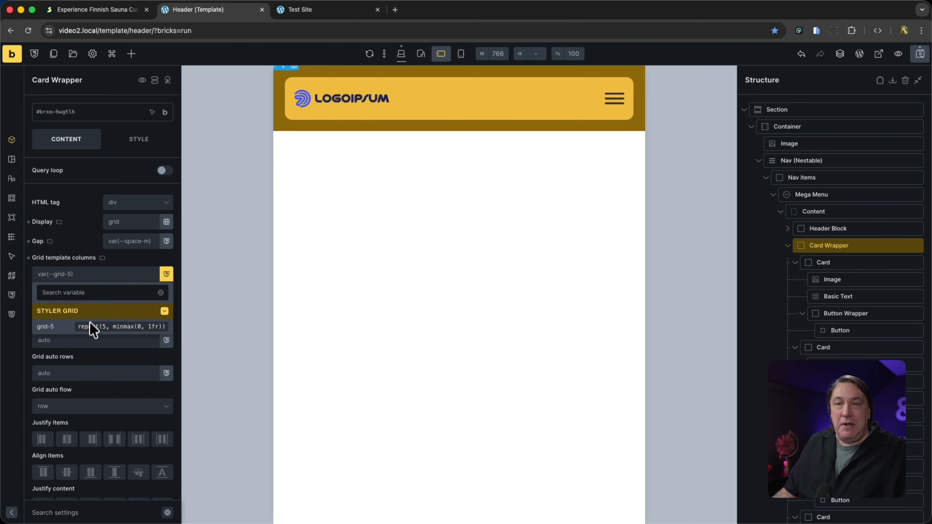
{"action": "left_click", "coordinate": [99, 274]}
{"action": "type", "text": "grid"}
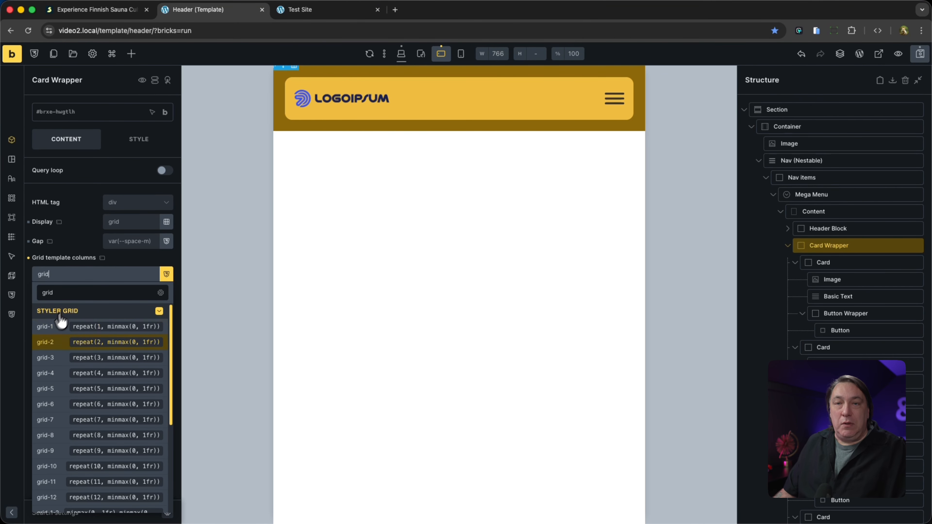
{"action": "left_click", "coordinate": [45, 327]}
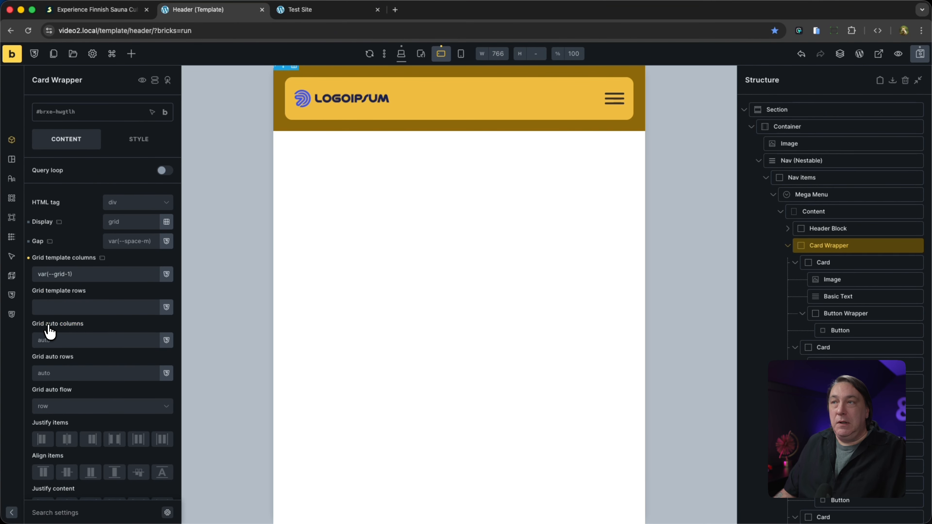
Save the header template and reload the Test Site to check the single-column cards in the mobile menu's first dropdown
{"action": "left_click", "coordinate": [921, 57]}
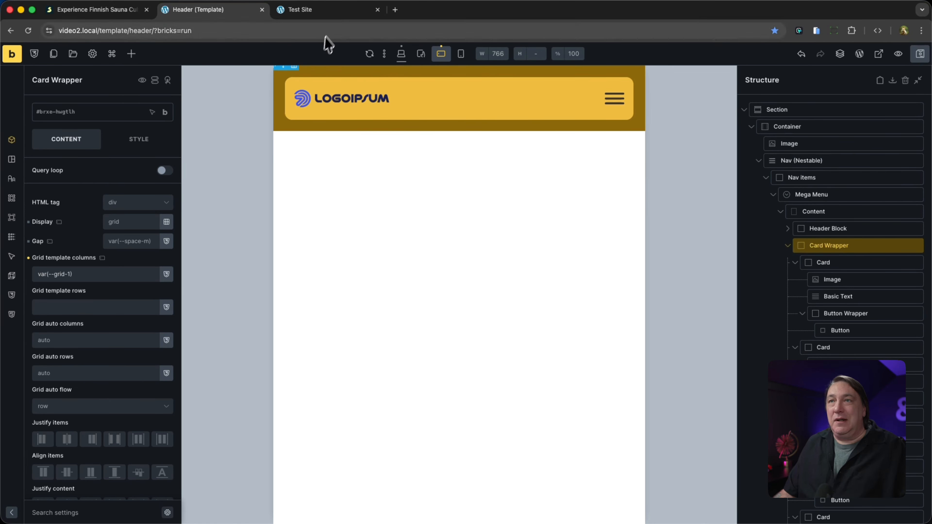
{"action": "left_click", "coordinate": [338, 11]}
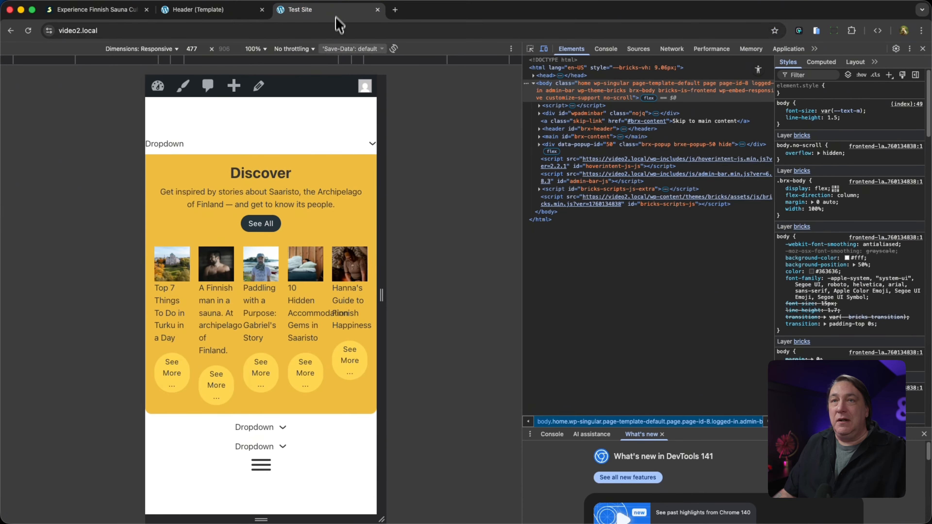
{"action": "left_click", "coordinate": [28, 30]}
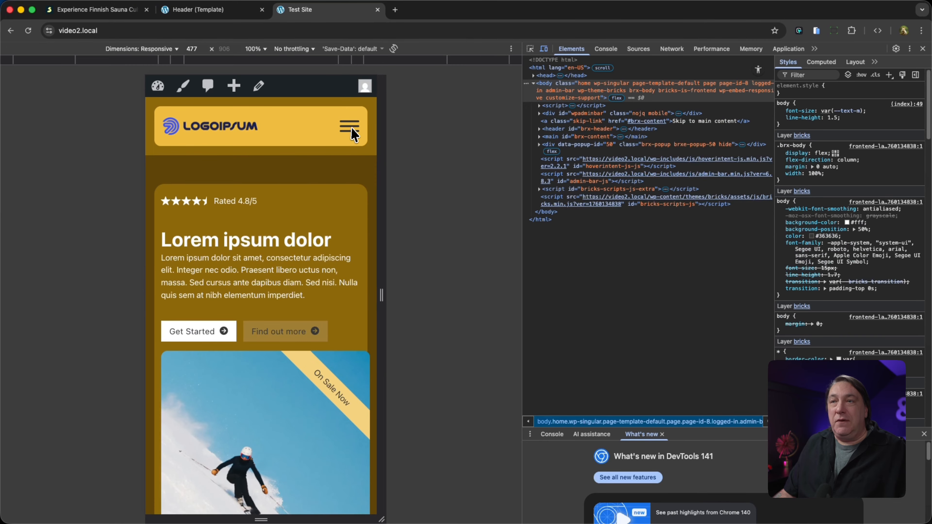
{"action": "left_click", "coordinate": [350, 127]}
{"action": "left_click", "coordinate": [278, 275]}
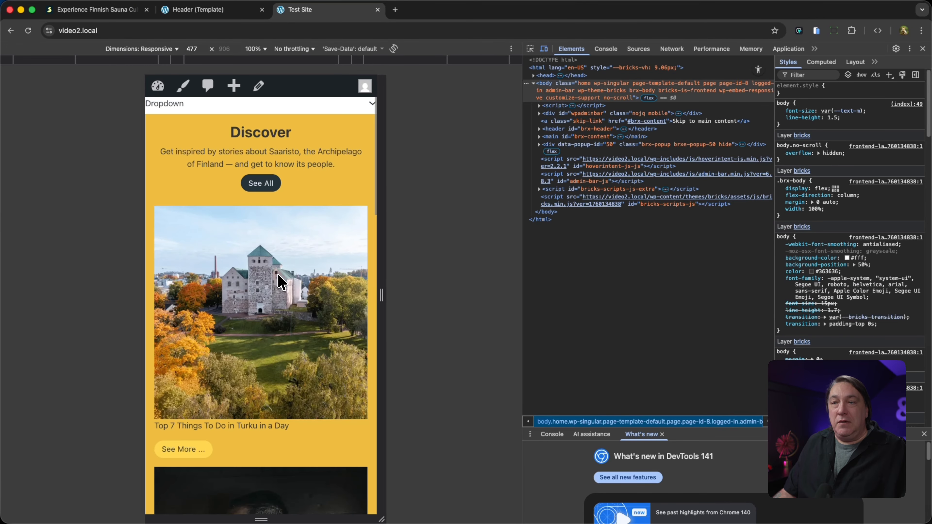
{"action": "scroll", "coordinate": [276, 213], "scroll_direction": "down", "scroll_amount": 3}
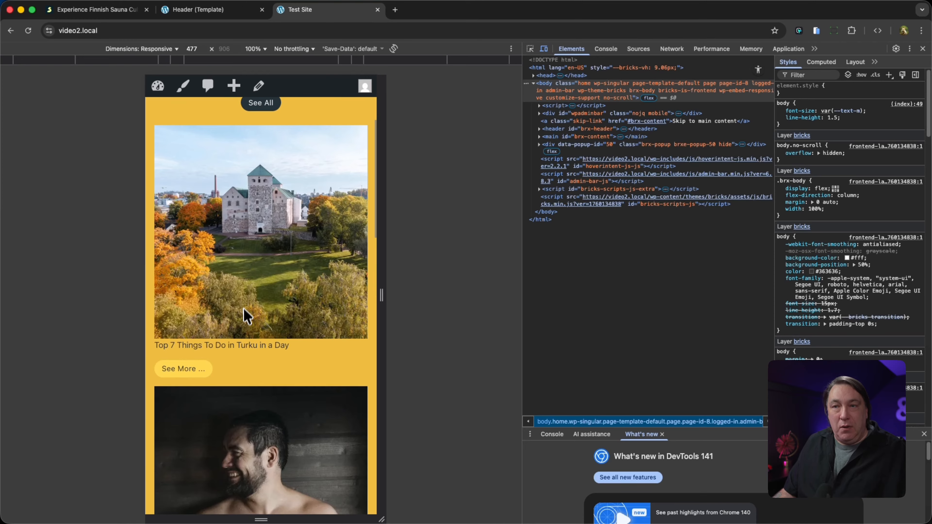
{"action": "scroll", "coordinate": [246, 315], "scroll_direction": "down", "scroll_amount": 3}
{"action": "scroll", "coordinate": [243, 323], "scroll_direction": "down", "scroll_amount": 6}
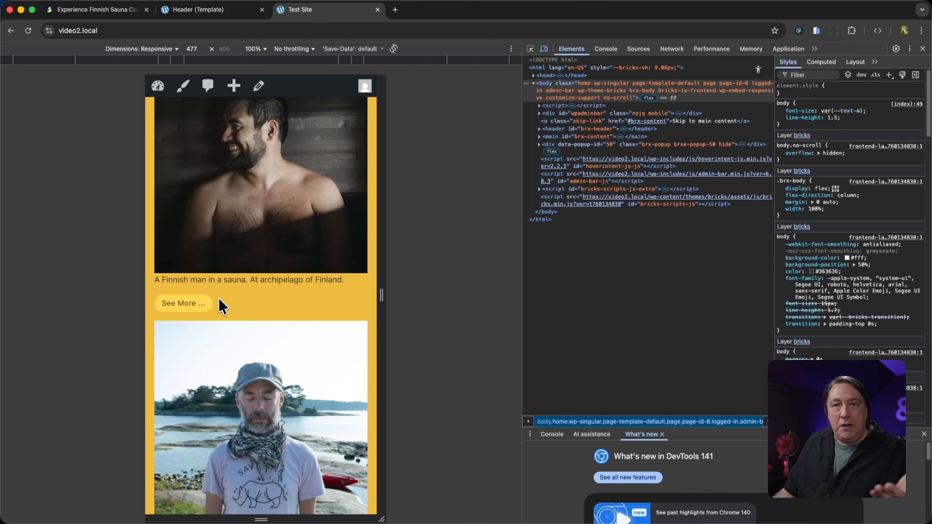
Return to the header template, collapse the whole structure tree and expand it again down to the Nav items' children
{"action": "left_click", "coordinate": [240, 13]}
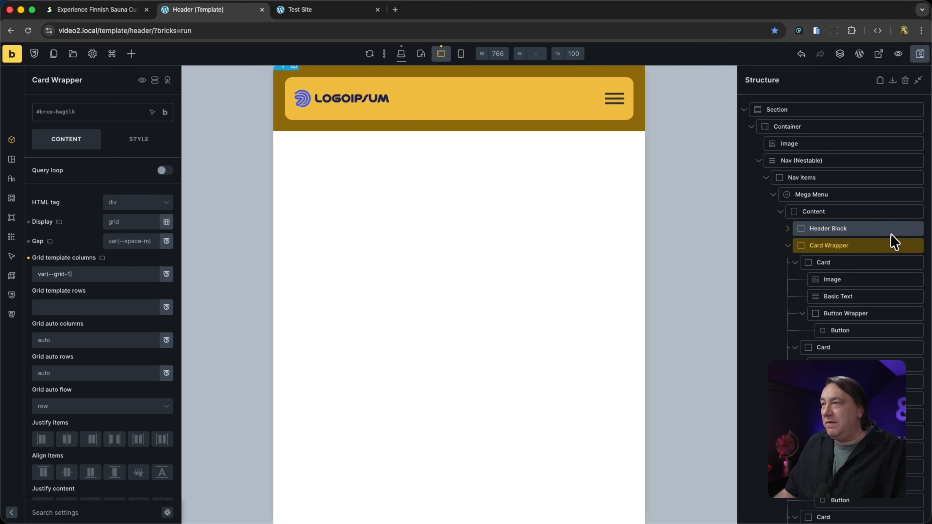
{"action": "left_click", "coordinate": [918, 80]}
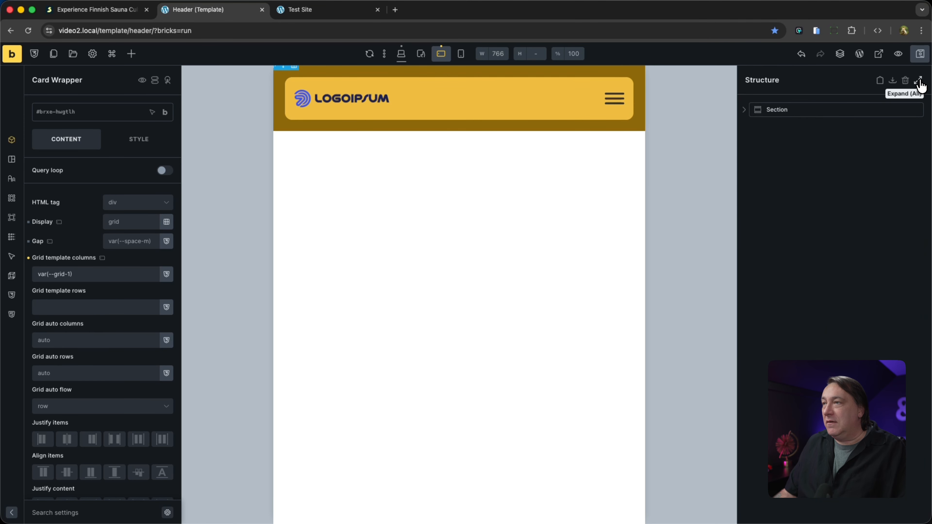
{"action": "left_click", "coordinate": [747, 110]}
{"action": "left_click", "coordinate": [753, 128]}
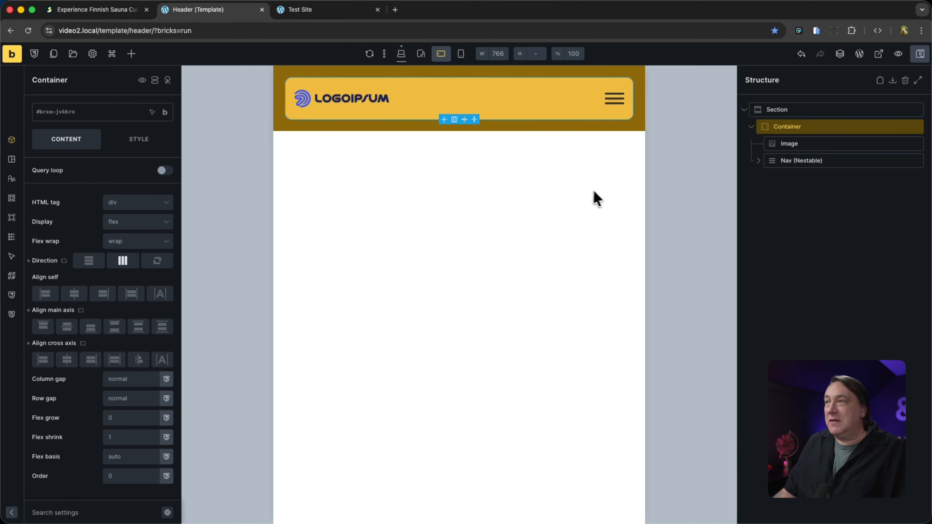
{"action": "left_click", "coordinate": [758, 162]}
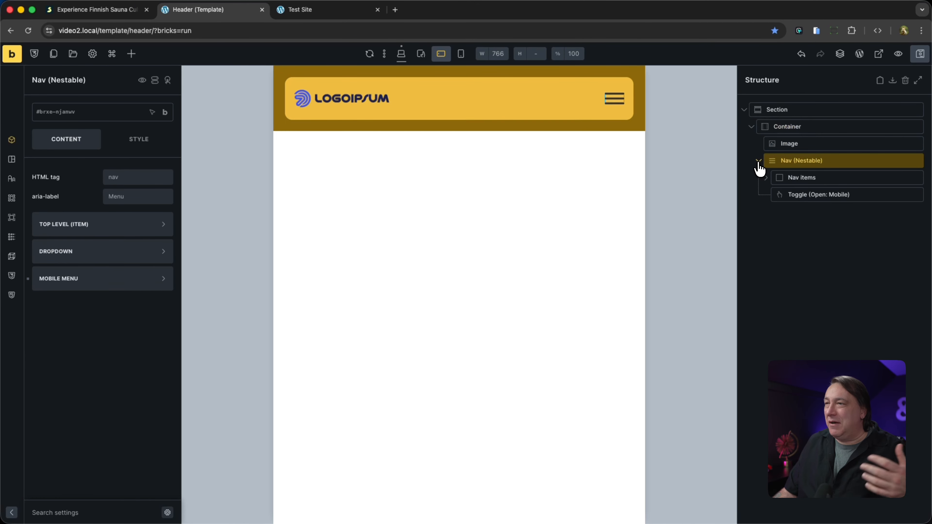
{"action": "left_click", "coordinate": [856, 181]}
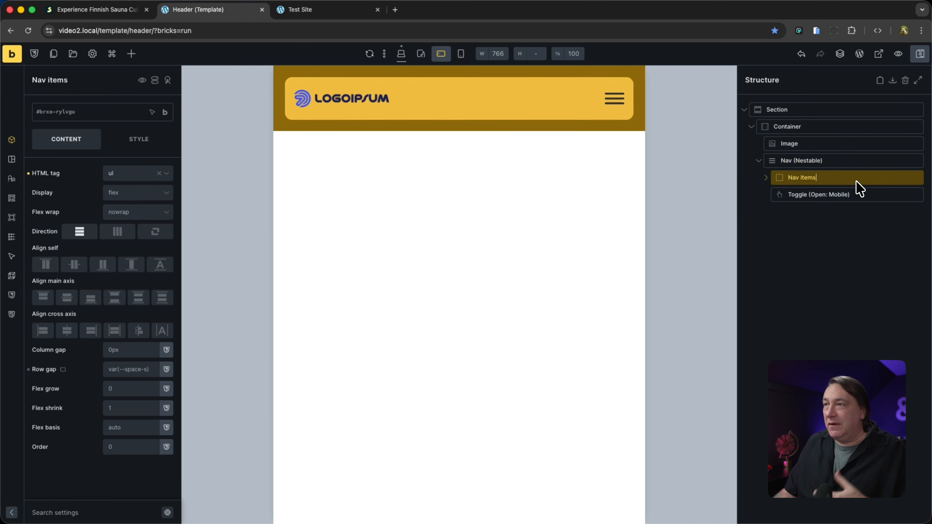
{"action": "left_click", "coordinate": [765, 179]}
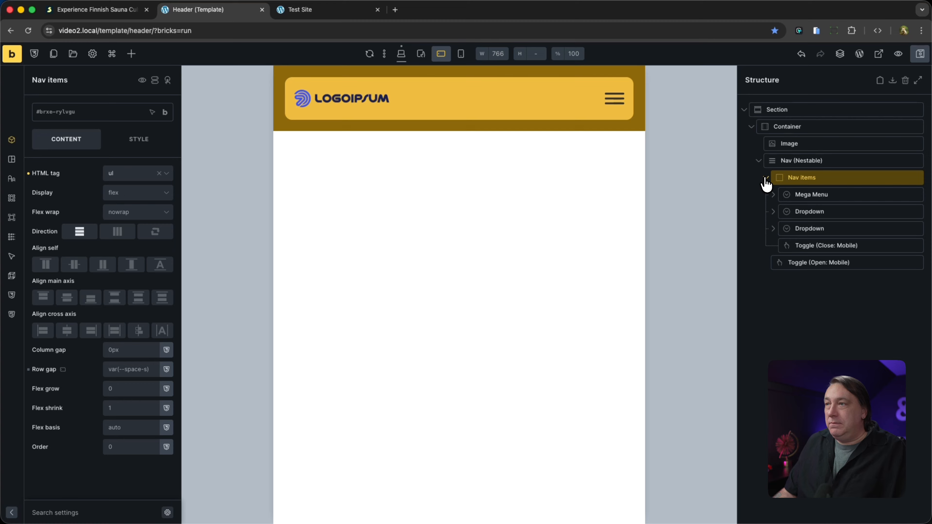
Select the Mega Menu dropdown and switch its mega menu option off and back on
{"action": "left_click", "coordinate": [837, 196]}
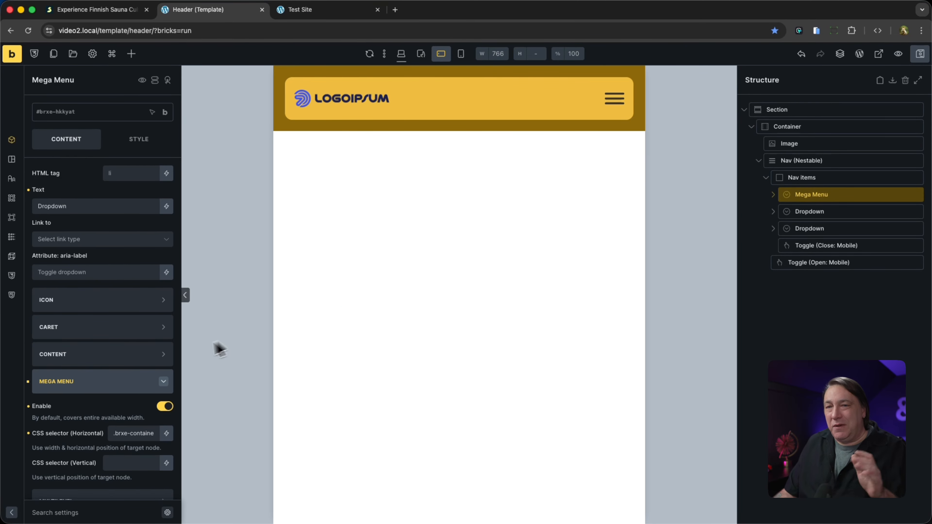
{"action": "left_click", "coordinate": [165, 406]}
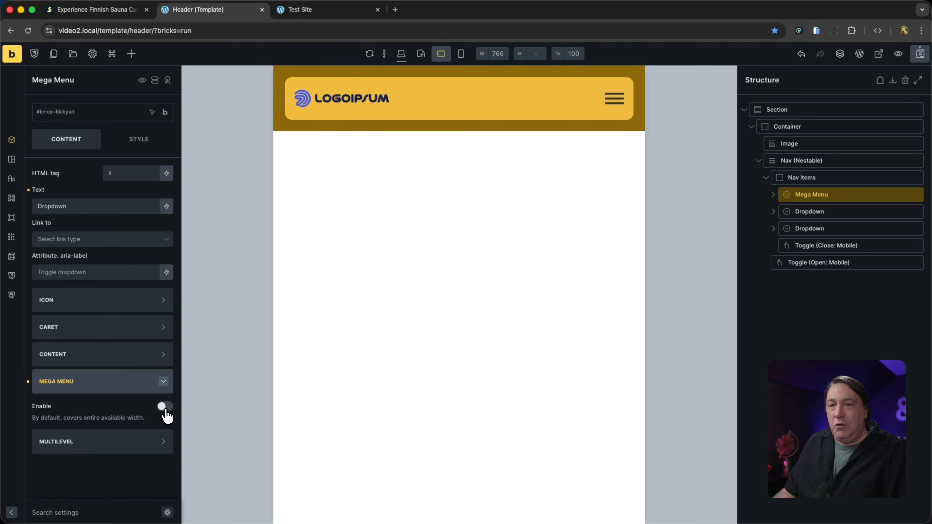
{"action": "left_click", "coordinate": [166, 407]}
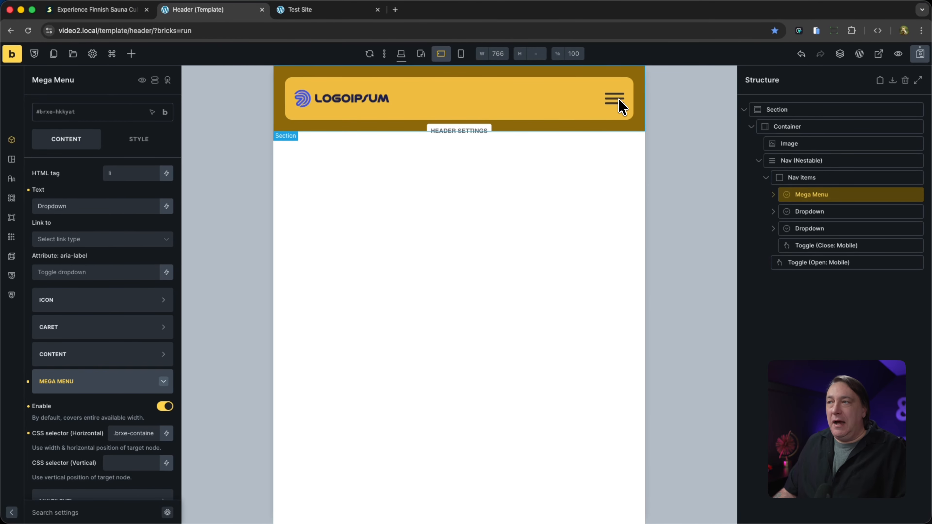
Set the Card Wrapper's gap to var(--space-xl) for the mobile landscape breakpoint and save the template
{"action": "left_click", "coordinate": [773, 195]}
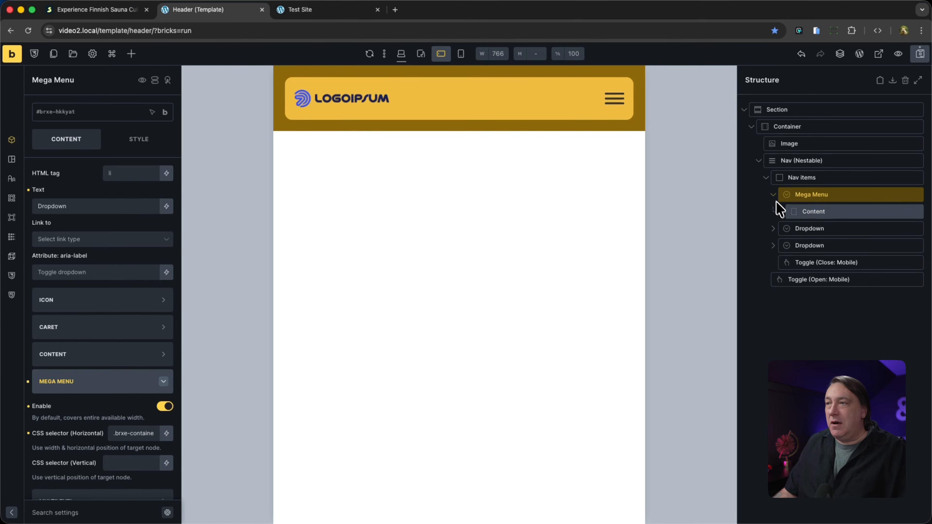
{"action": "left_click", "coordinate": [782, 214]}
{"action": "left_click", "coordinate": [850, 246]}
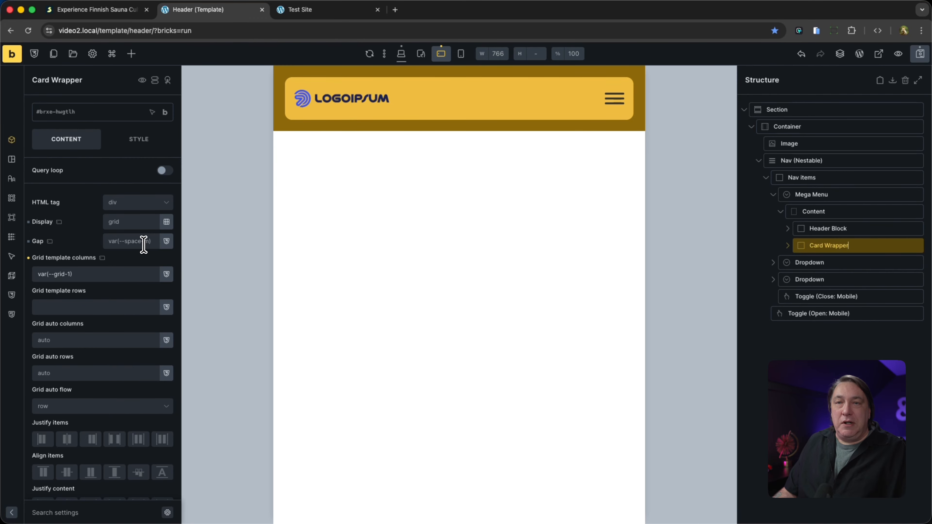
{"action": "left_click", "coordinate": [135, 242]}
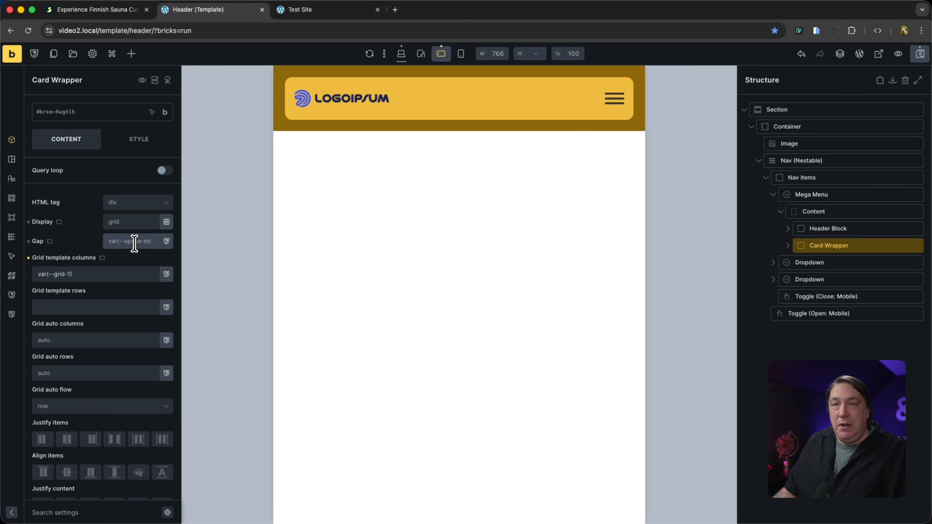
{"action": "left_click", "coordinate": [166, 244]}
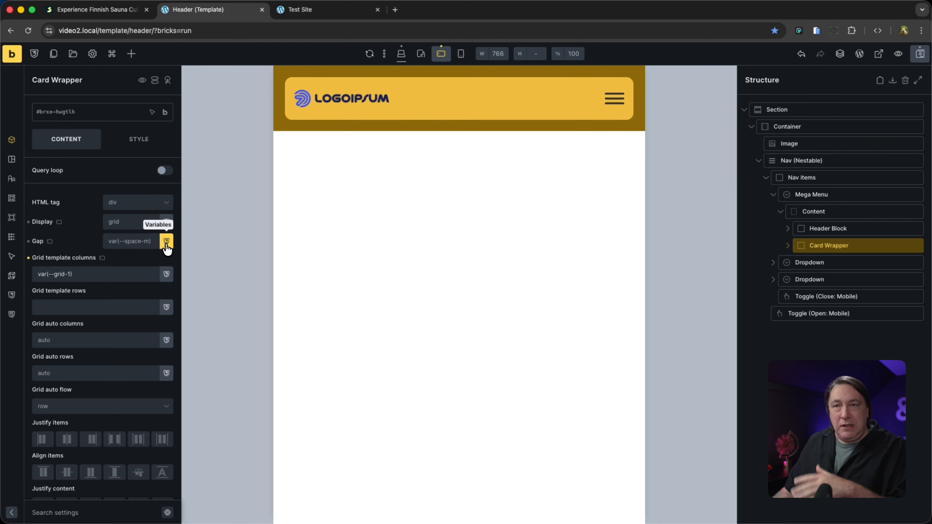
{"action": "left_click", "coordinate": [99, 374]}
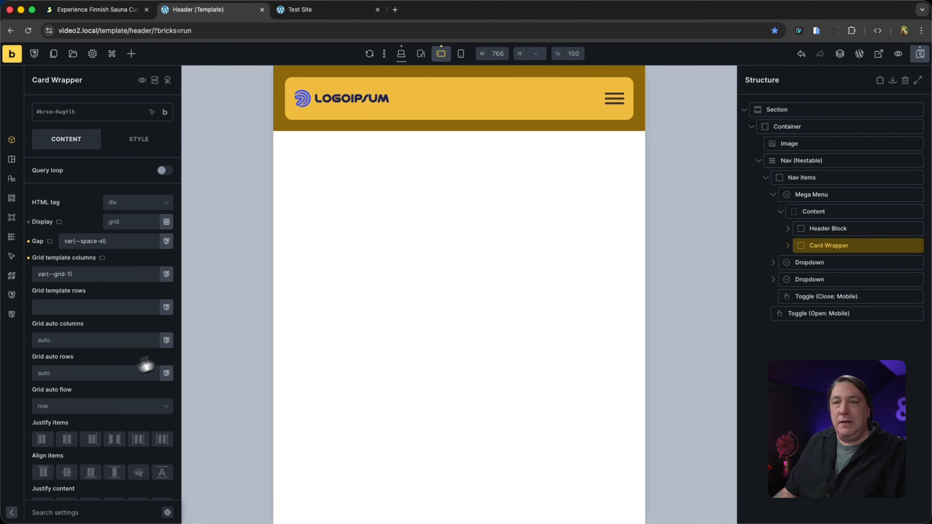
{"action": "left_click", "coordinate": [920, 53]}
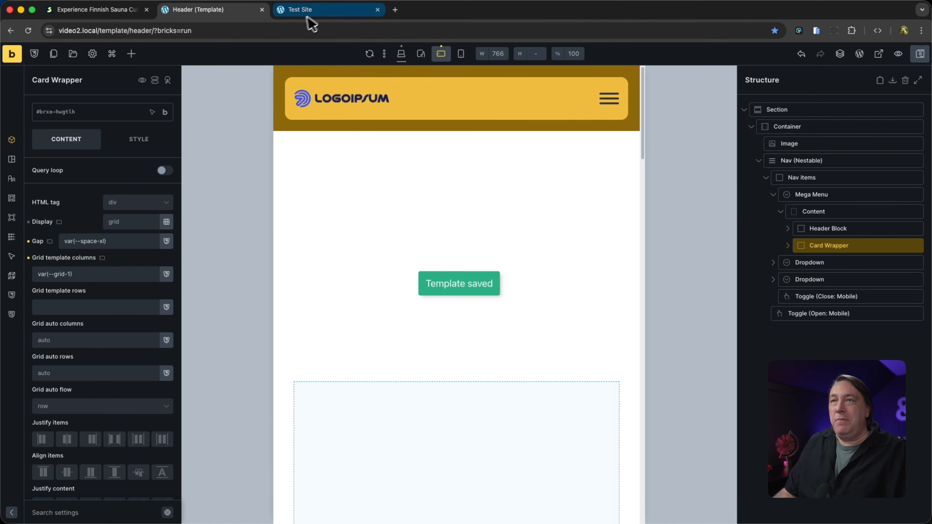
Reload the Test Site and examine the spacing between the stacked cards in the mobile menu's first dropdown
{"action": "left_click", "coordinate": [329, 14]}
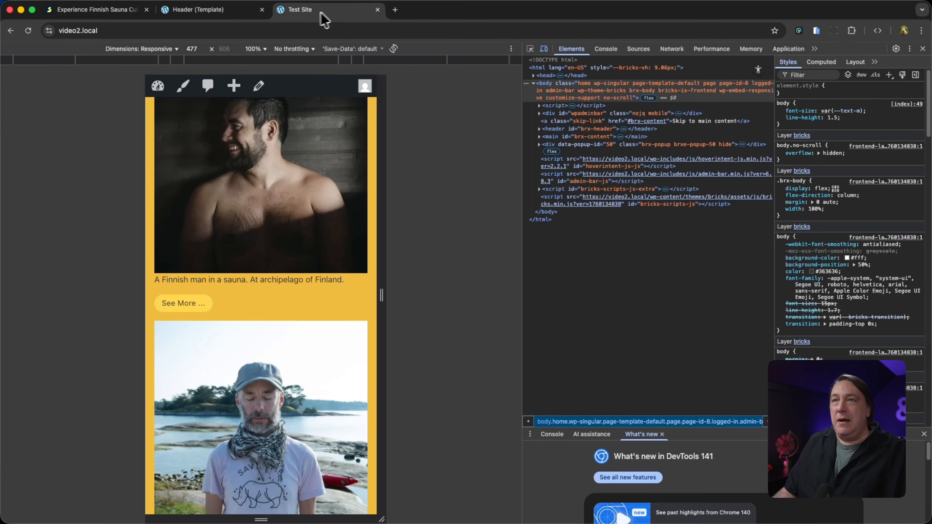
{"action": "left_click", "coordinate": [28, 31]}
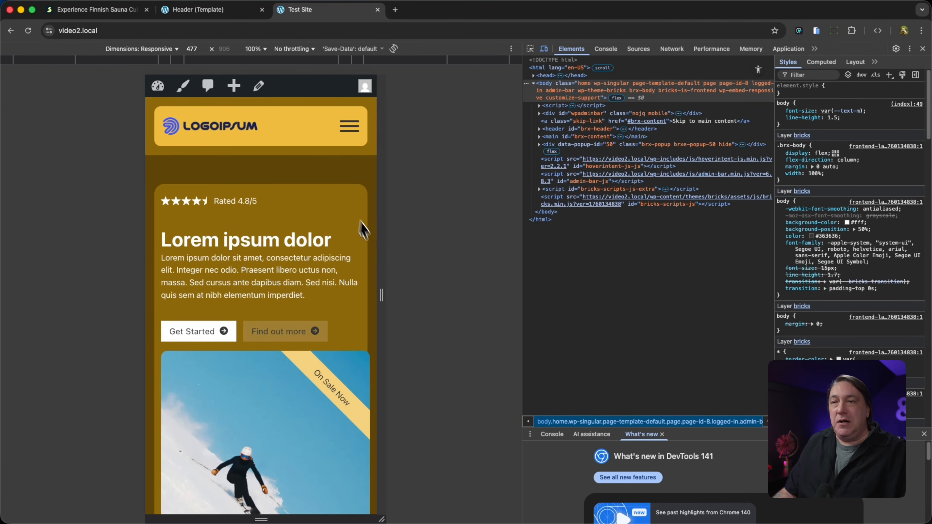
{"action": "left_click", "coordinate": [353, 134]}
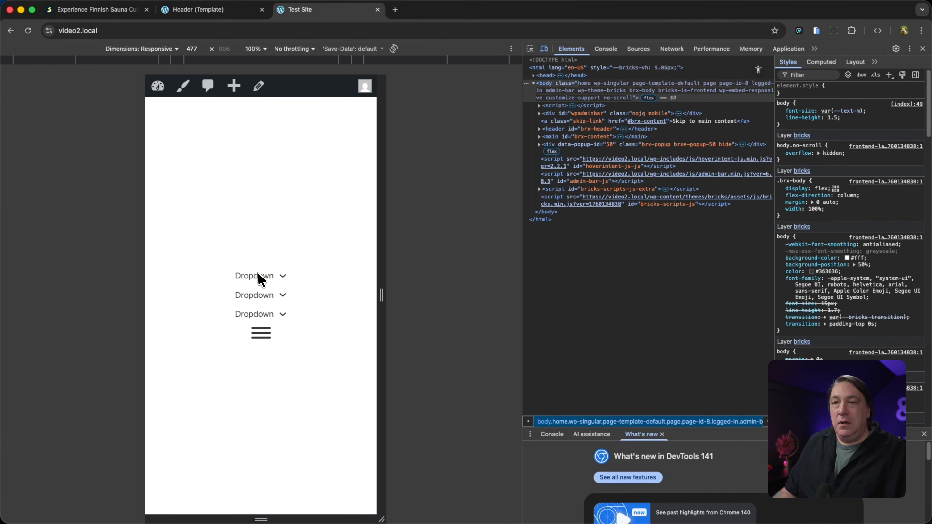
{"action": "left_click", "coordinate": [278, 277]}
{"action": "scroll", "coordinate": [312, 243], "scroll_direction": "down", "scroll_amount": 20}
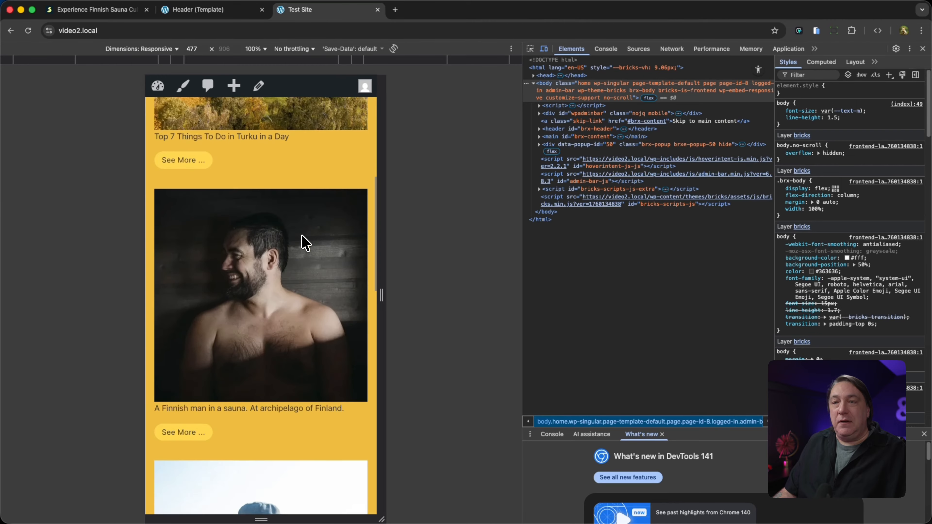
{"action": "scroll", "coordinate": [305, 242], "scroll_direction": "down", "scroll_amount": 10}
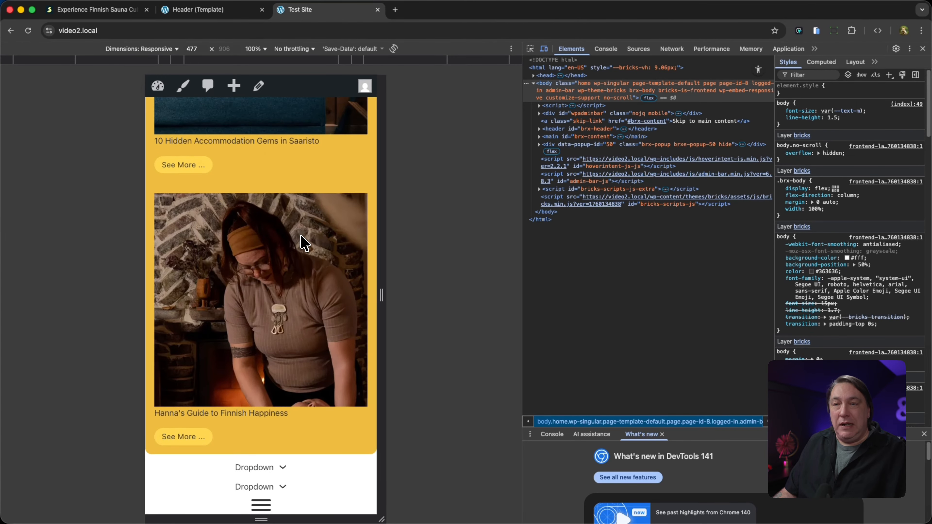
{"action": "scroll", "coordinate": [302, 235], "scroll_direction": "up", "scroll_amount": 20}
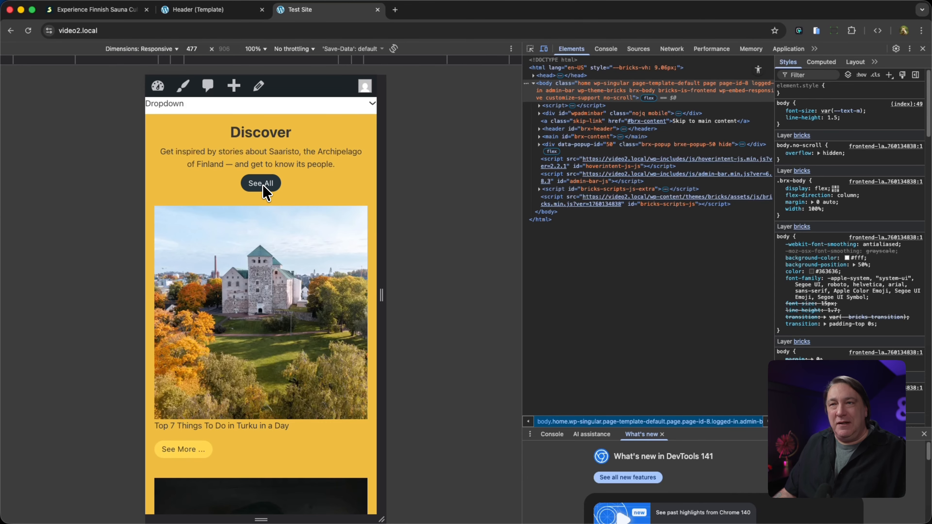
Test collapsing and reopening the mobile menu's first dropdown, look through its cards again, and leave it collapsed
{"action": "left_click", "coordinate": [372, 106]}
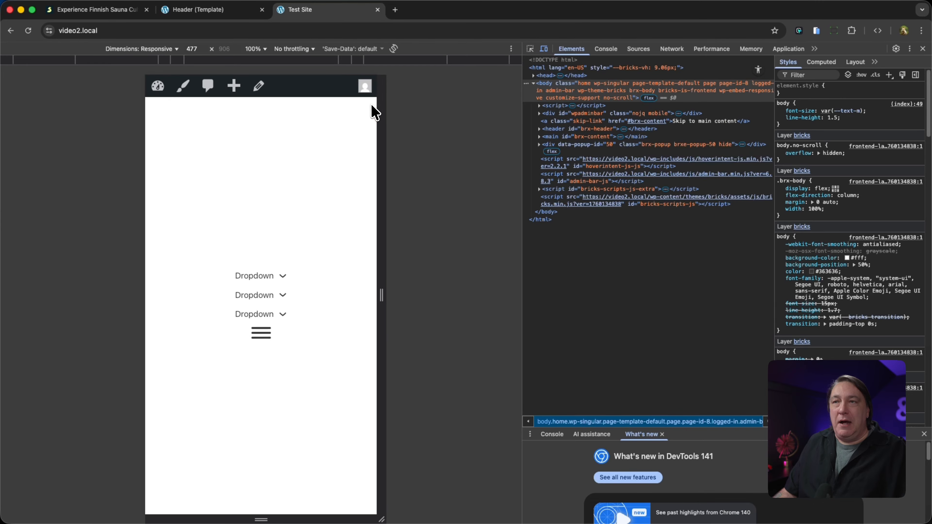
{"action": "left_click", "coordinate": [253, 277]}
{"action": "left_click", "coordinate": [264, 106]}
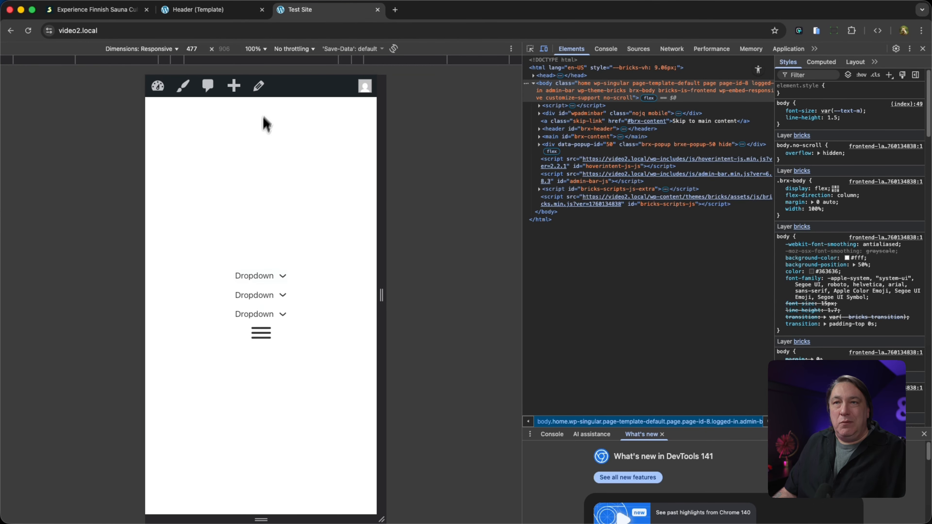
{"action": "left_click", "coordinate": [272, 276]}
{"action": "scroll", "coordinate": [261, 258], "scroll_direction": "down", "scroll_amount": 15}
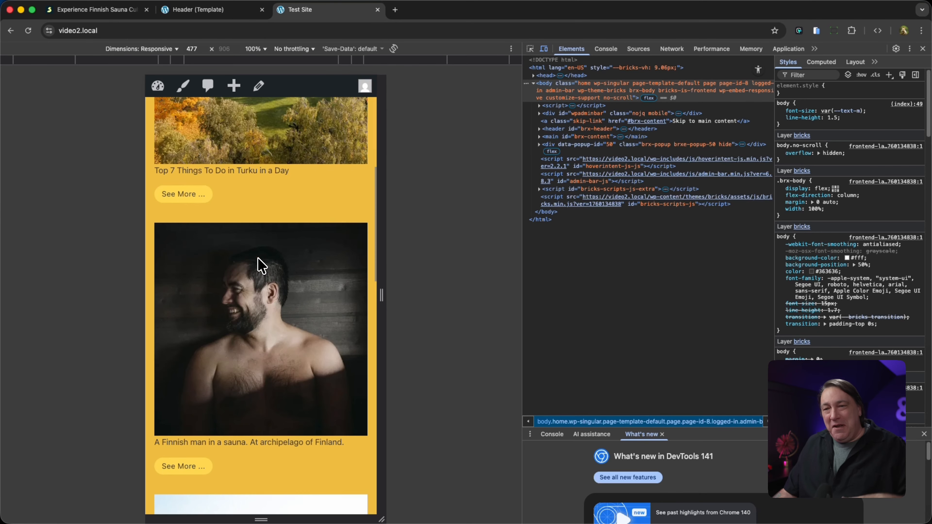
{"action": "scroll", "coordinate": [263, 262], "scroll_direction": "down", "scroll_amount": 10}
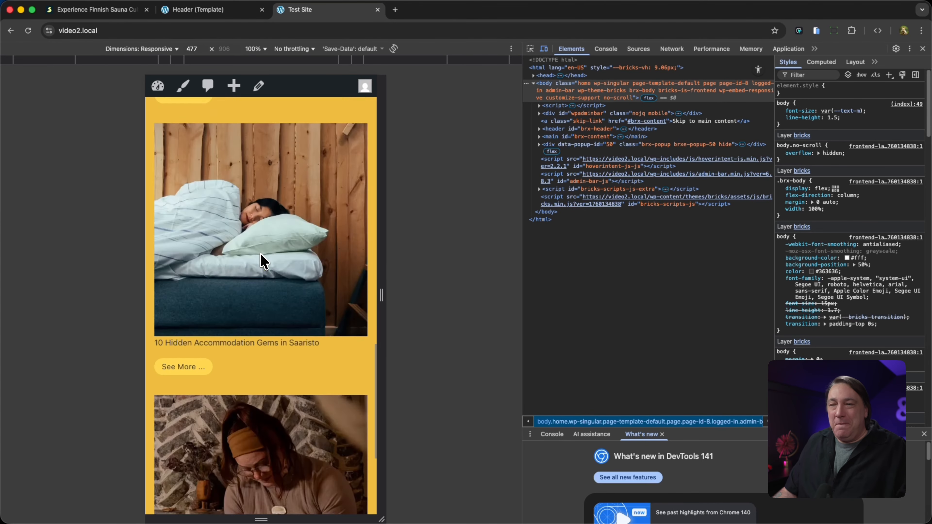
{"action": "scroll", "coordinate": [266, 259], "scroll_direction": "up", "scroll_amount": 20}
{"action": "scroll", "coordinate": [269, 255], "scroll_direction": "up", "scroll_amount": 1}
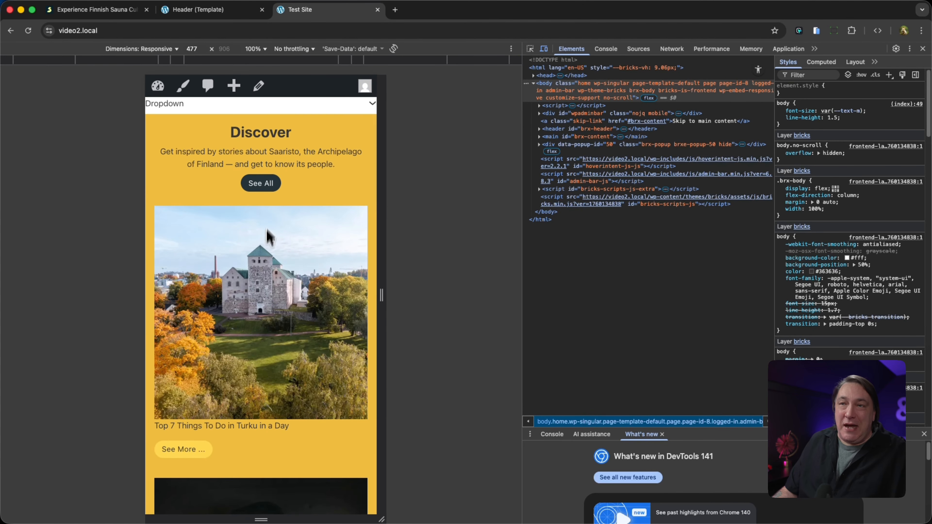
{"action": "left_click", "coordinate": [360, 114]}
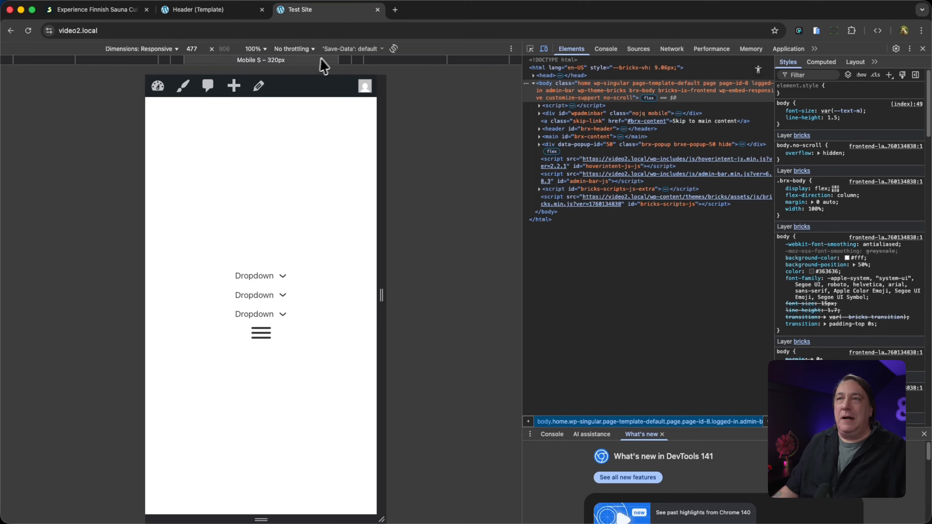
Close the Test Site tab, view the saaristo.fi Discover menu, and return to the header template to compare the result
{"action": "left_click", "coordinate": [378, 9]}
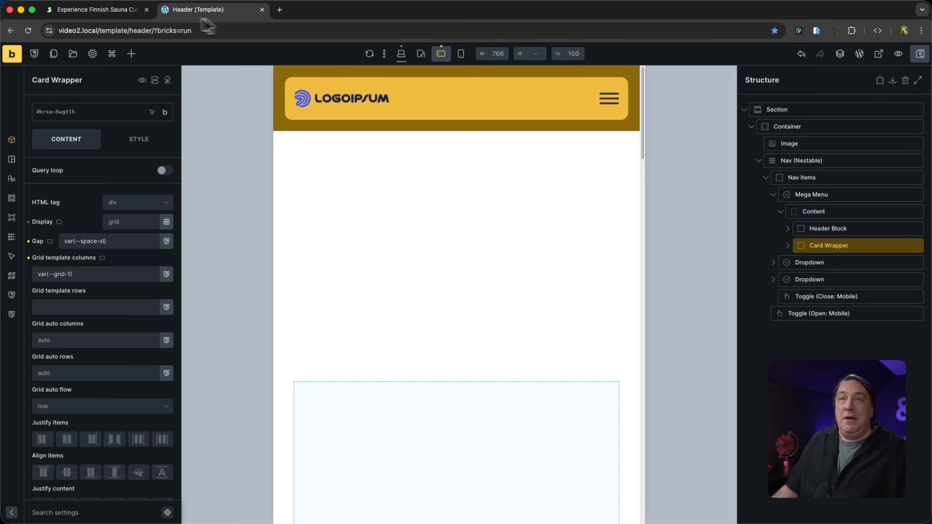
{"action": "left_click", "coordinate": [127, 14]}
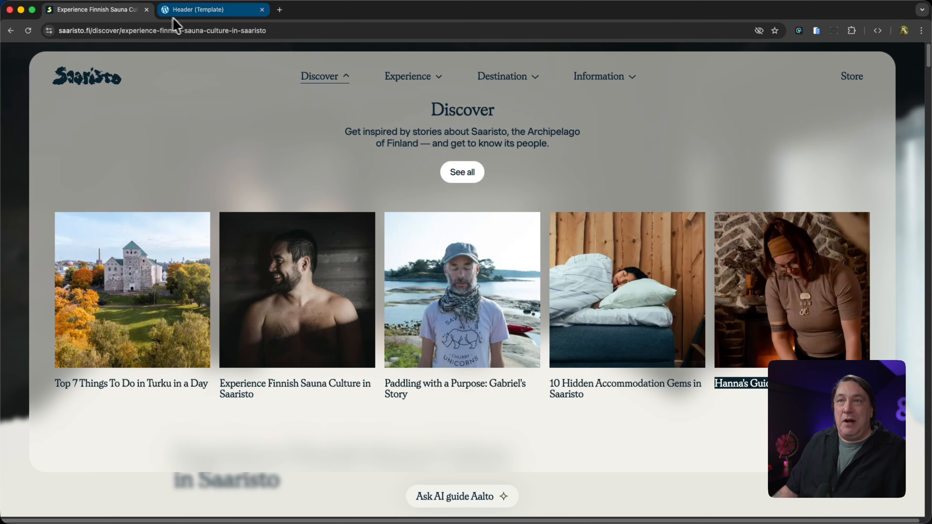
{"action": "left_click", "coordinate": [200, 15]}
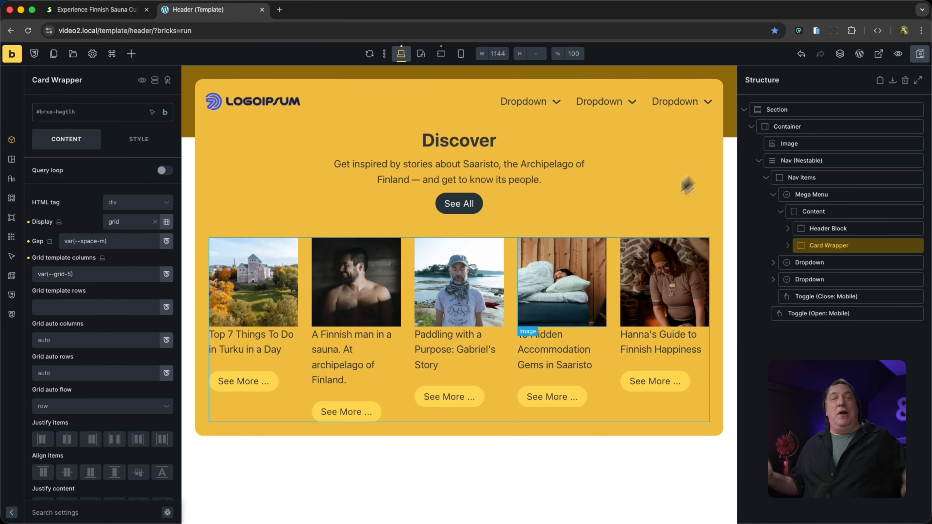